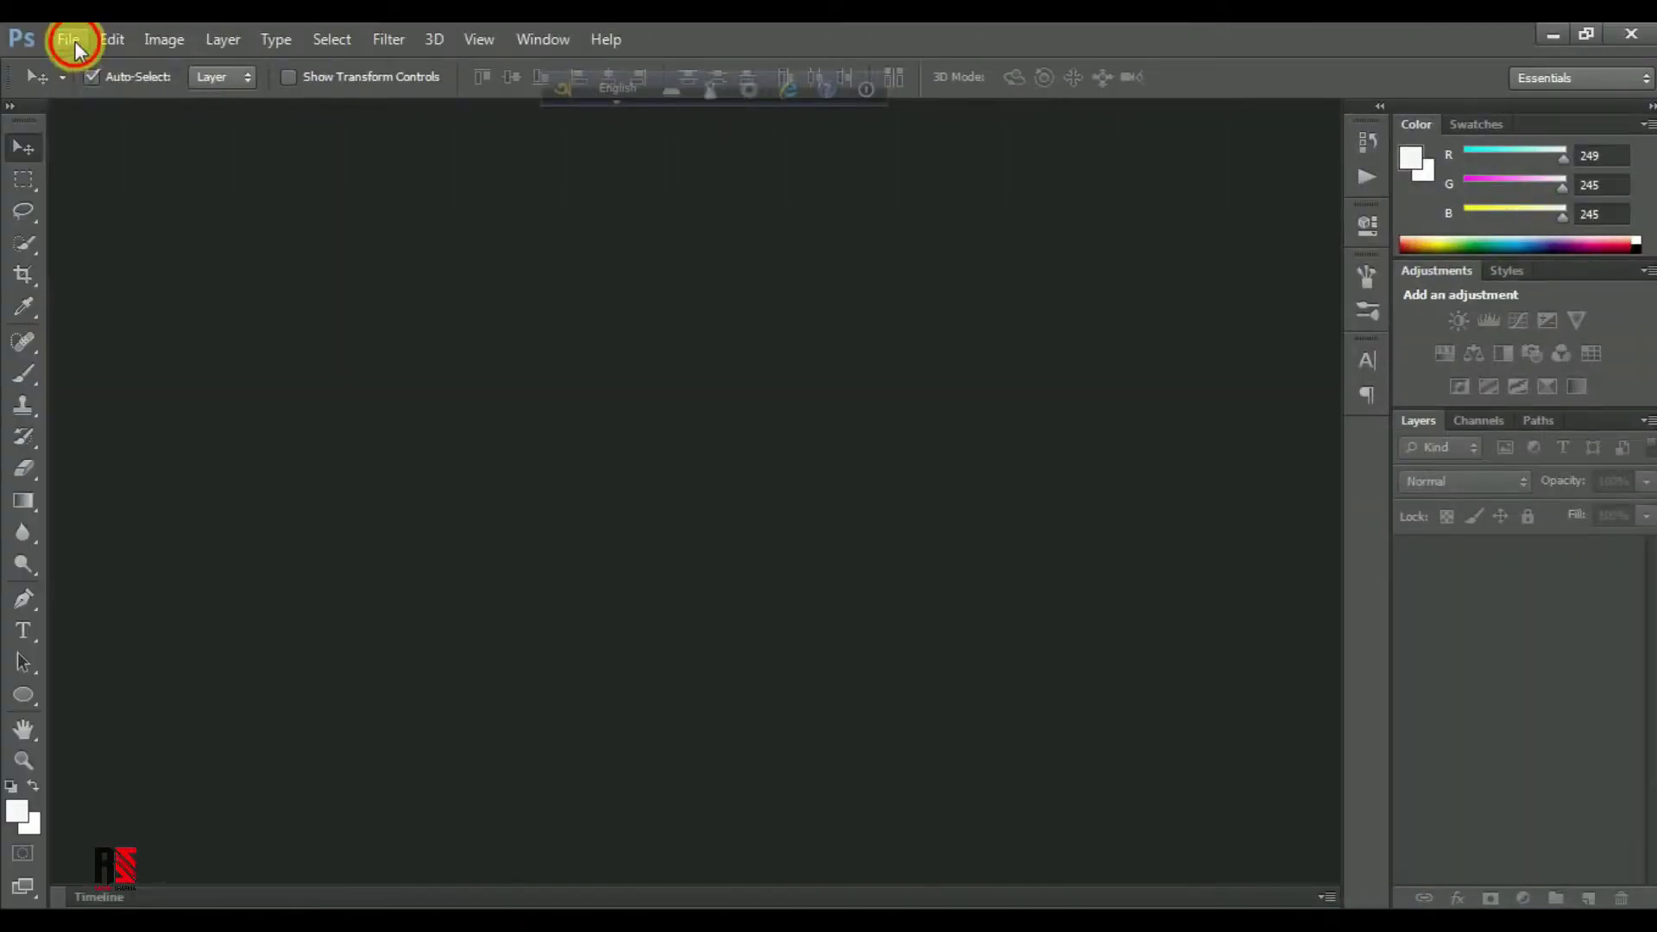
# Open lightroom-presets-for-weddings-before-10.jpg as Camera Raw, discarding its embedded colour profile.
pyautogui.click(69, 40)
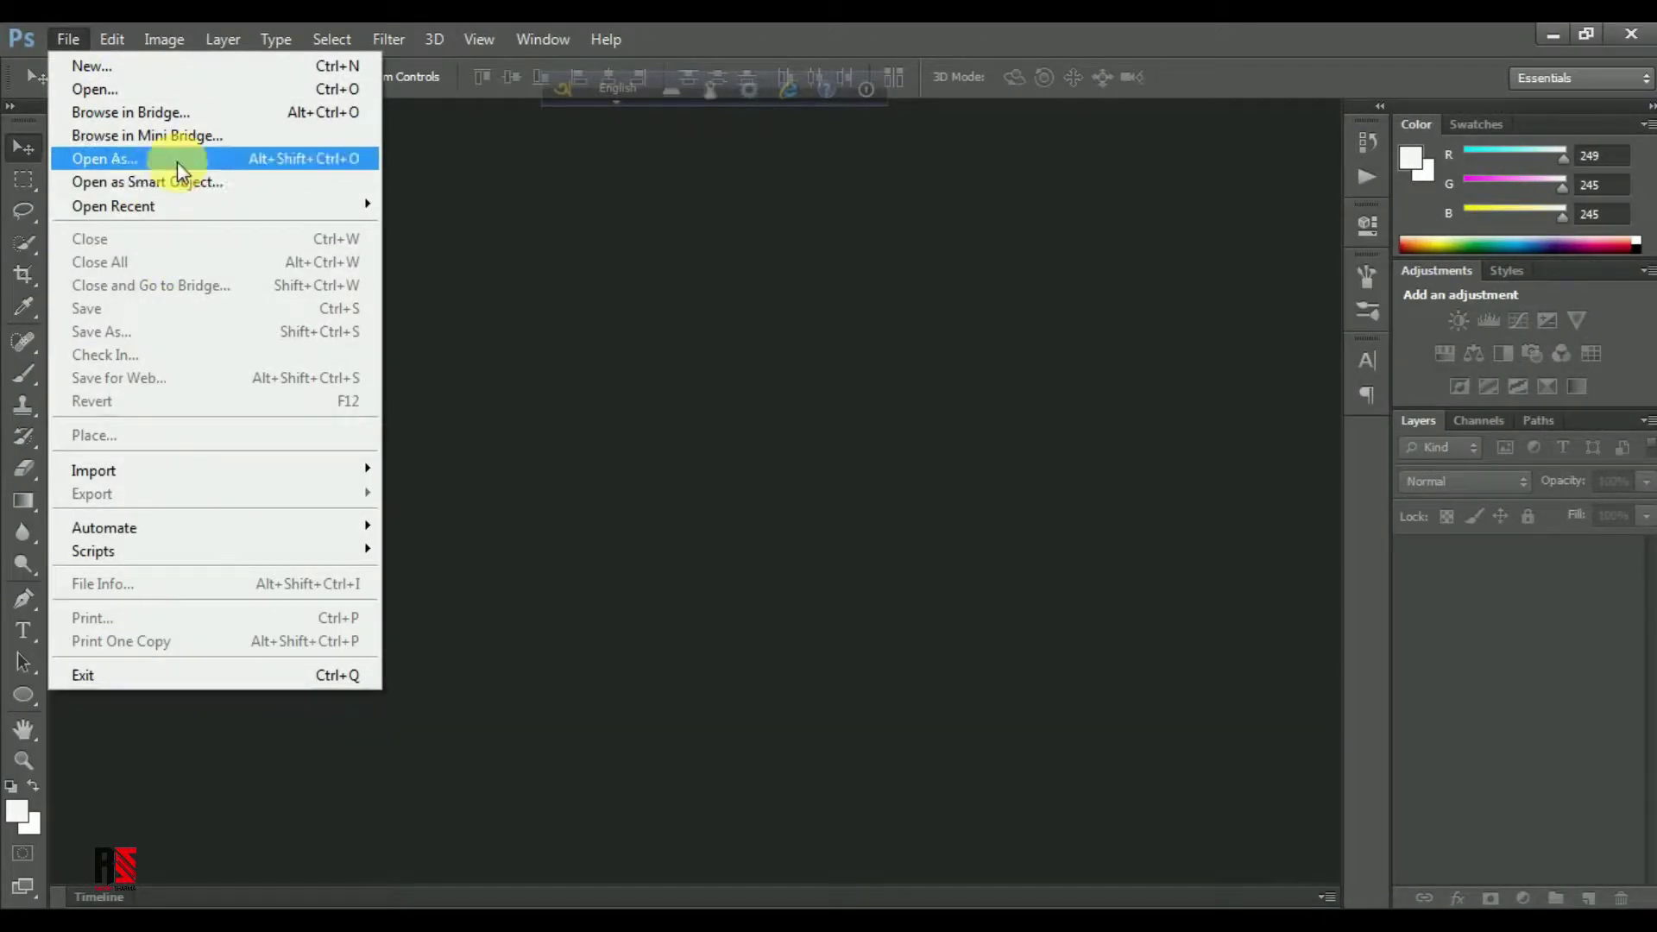
pyautogui.click(173, 159)
pyautogui.click(924, 756)
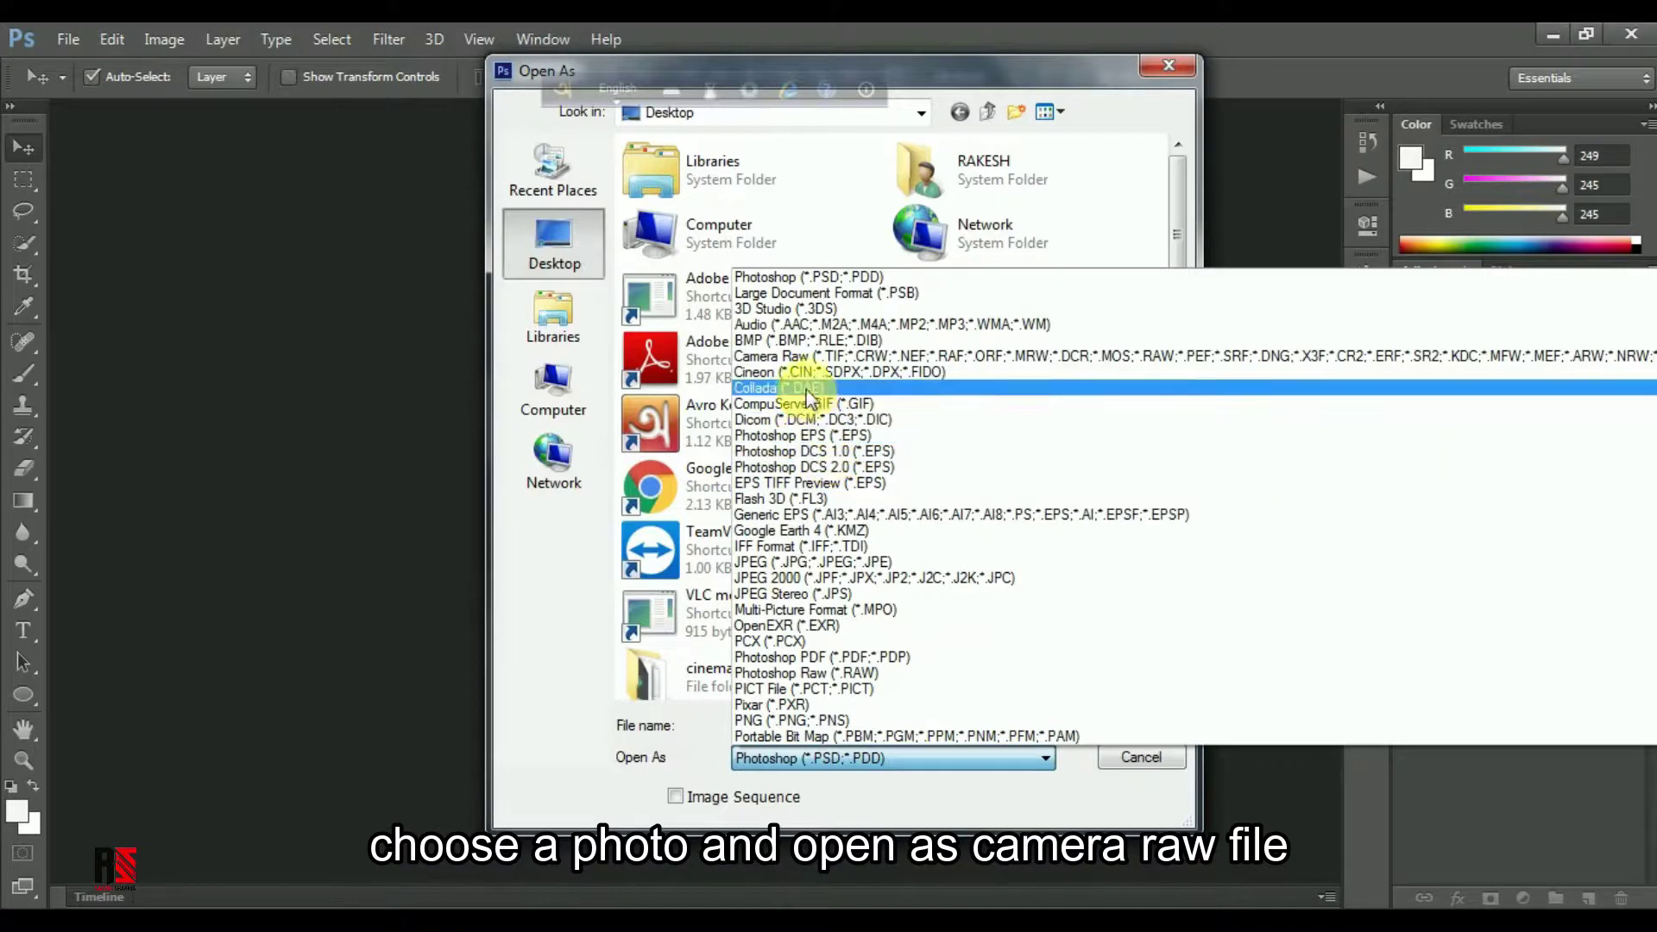
pyautogui.click(809, 358)
pyautogui.moveTo(1175, 276)
pyautogui.mouseDown()
pyautogui.moveTo(1201, 664)
pyautogui.moveTo(1187, 481)
pyautogui.mouseUp()
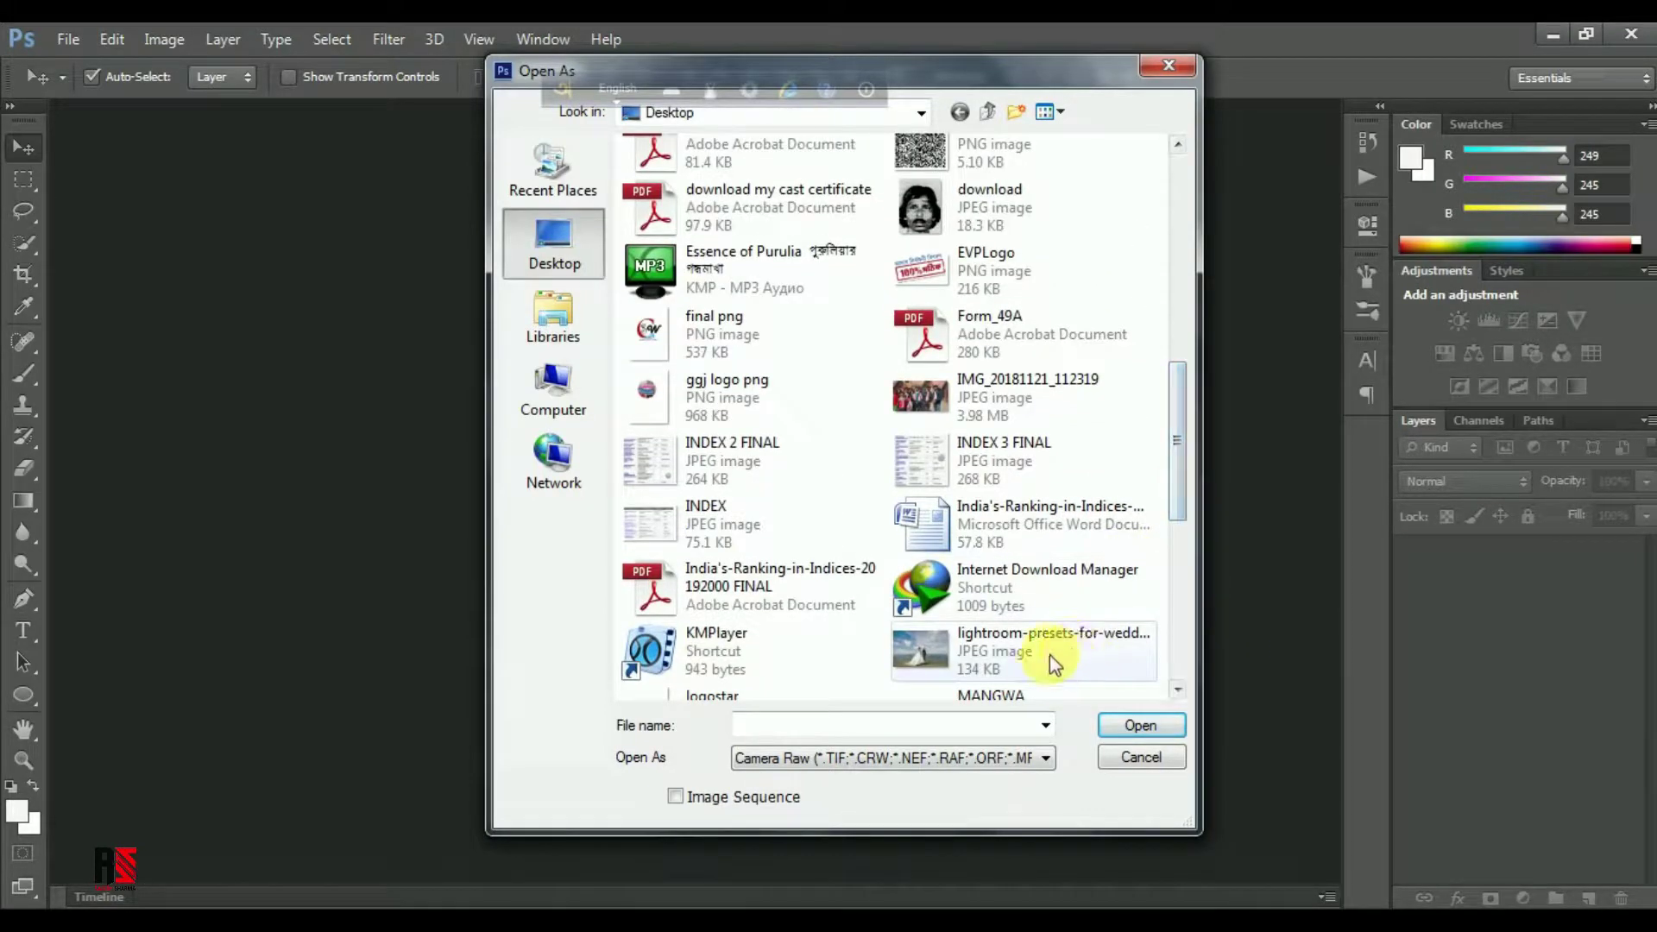
pyautogui.click(1049, 654)
pyautogui.click(1137, 727)
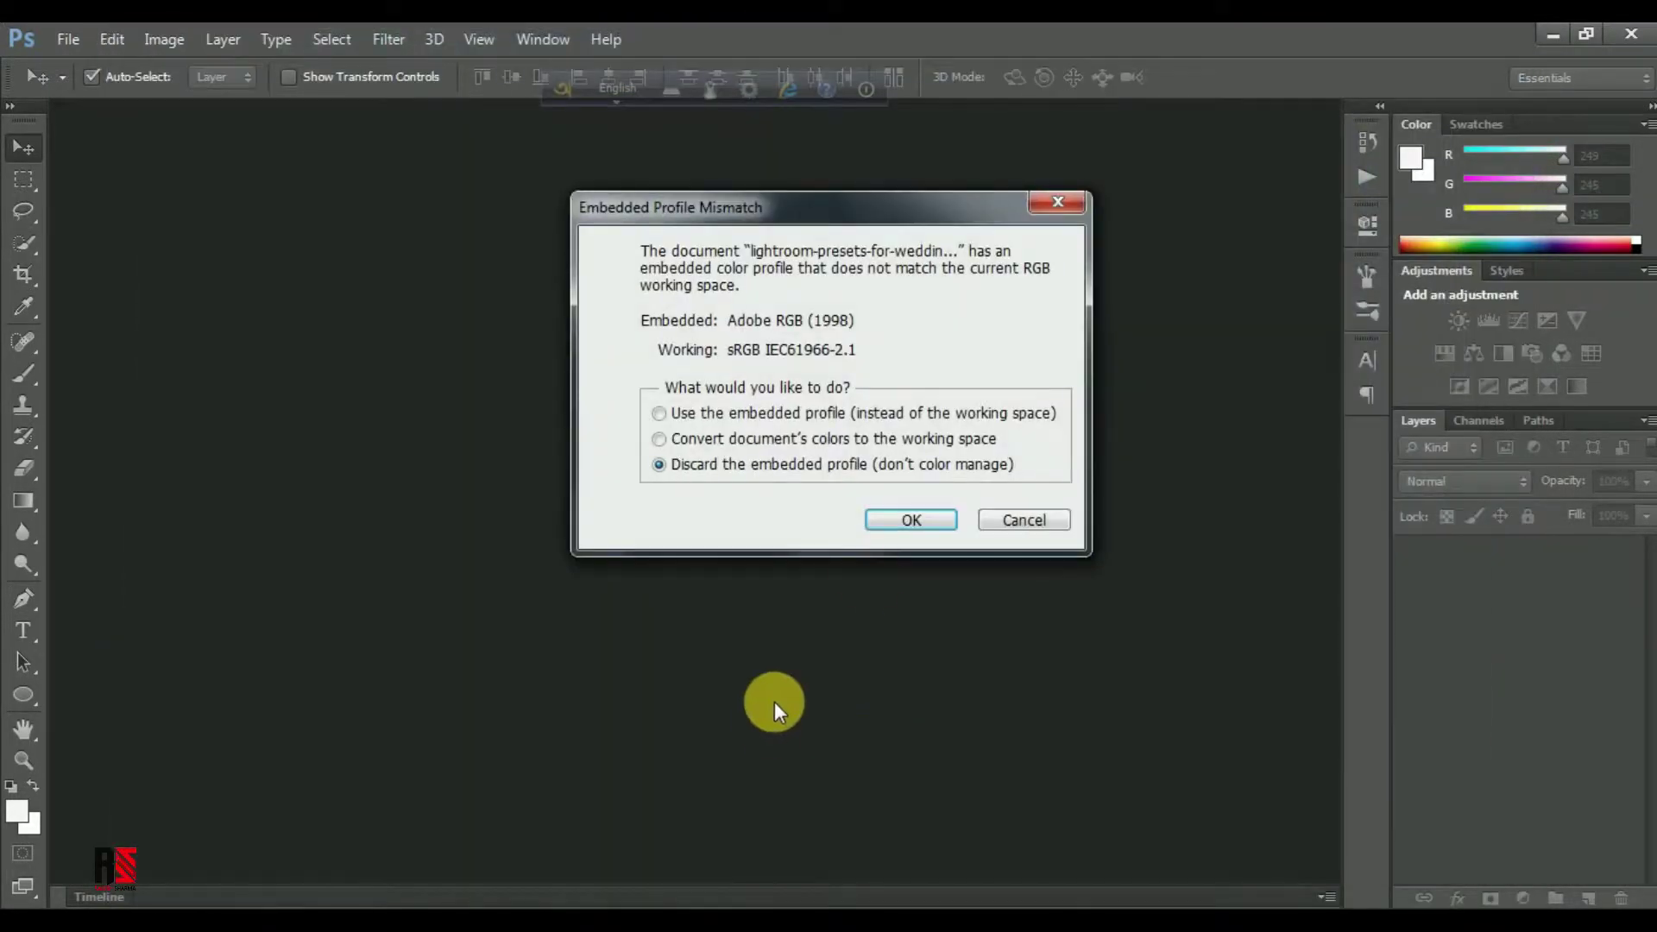
pyautogui.click(906, 518)
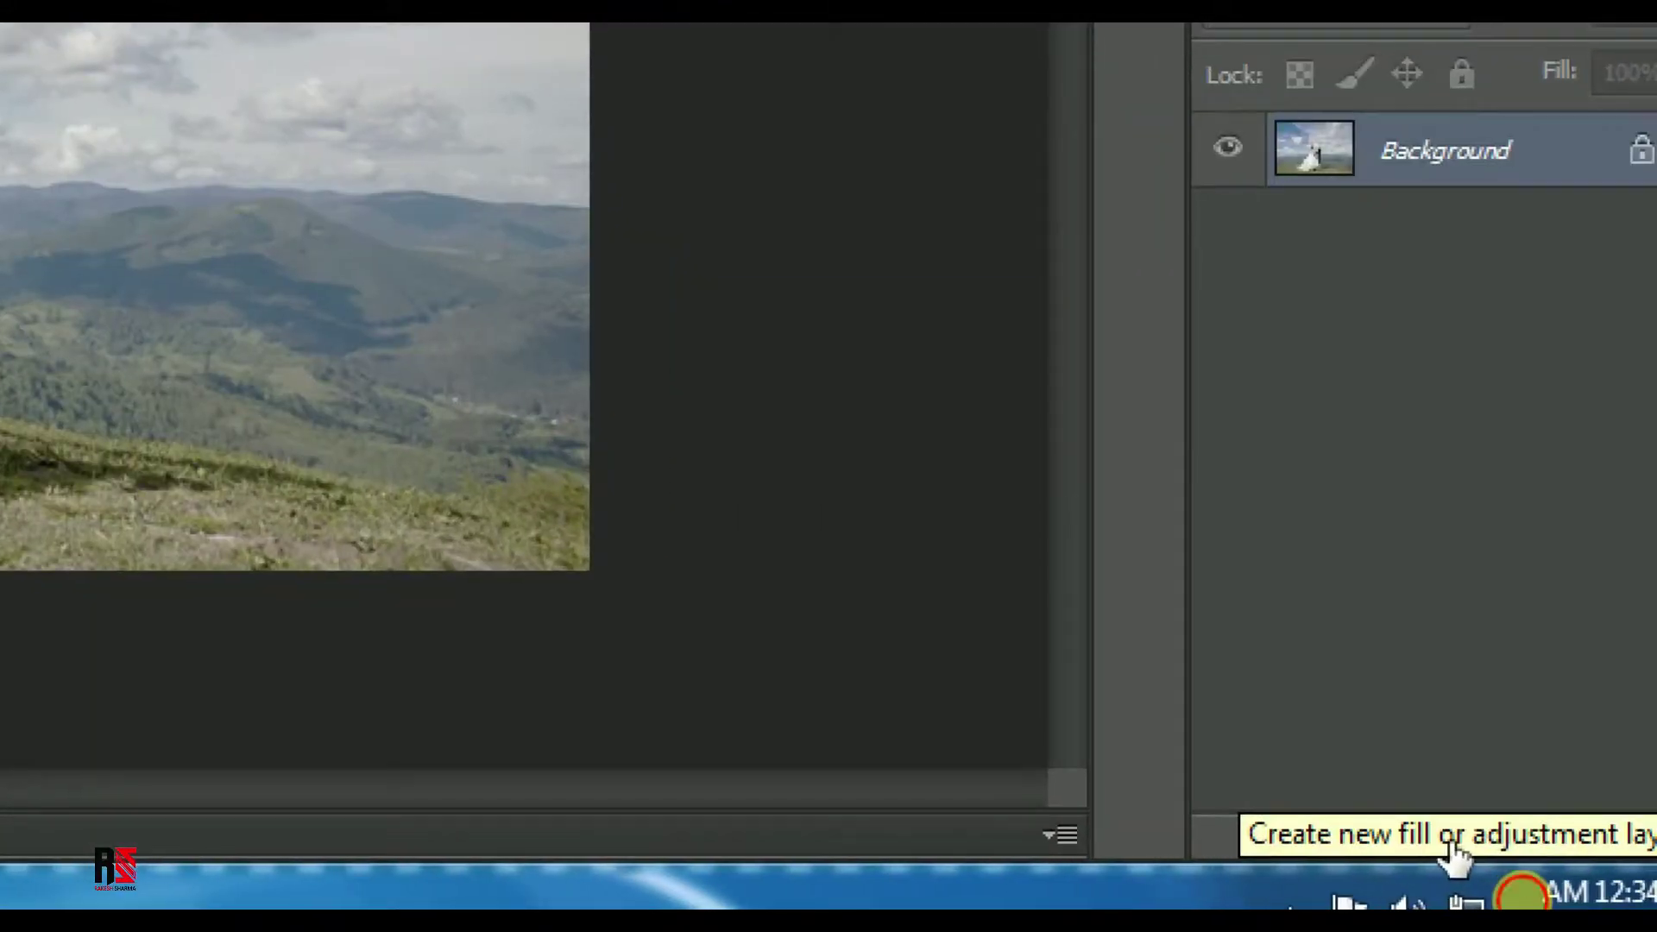
# Add a Channel Mixer adjustment layer with Green as the output channel.
pyautogui.click(1524, 898)
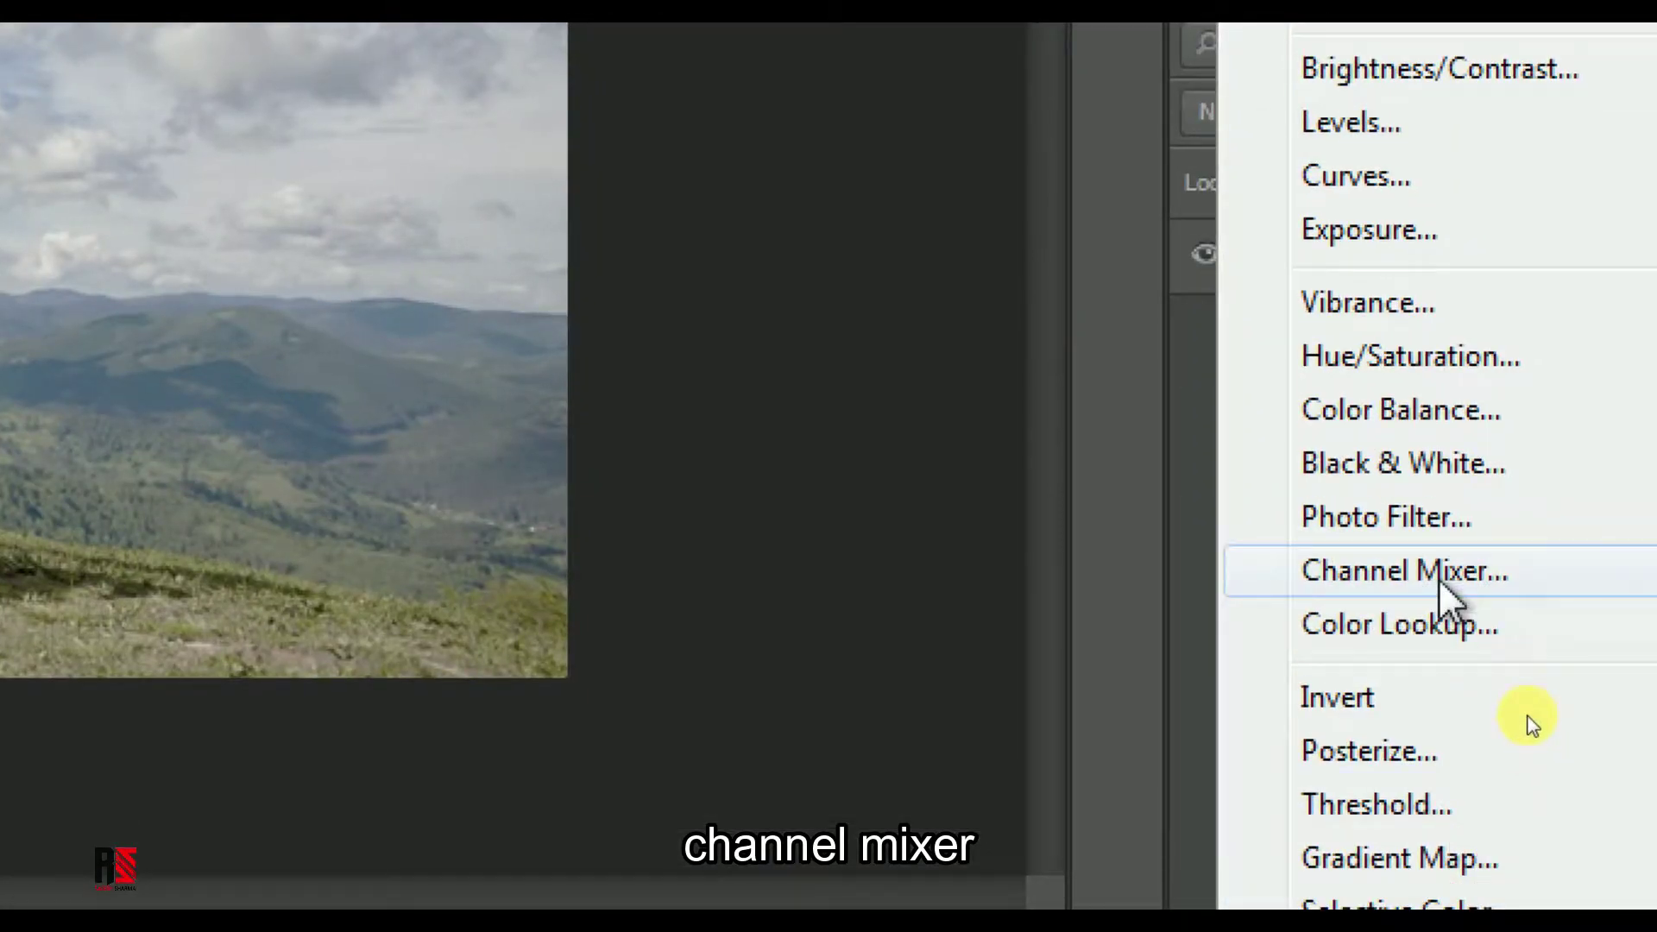
pyautogui.click(1439, 583)
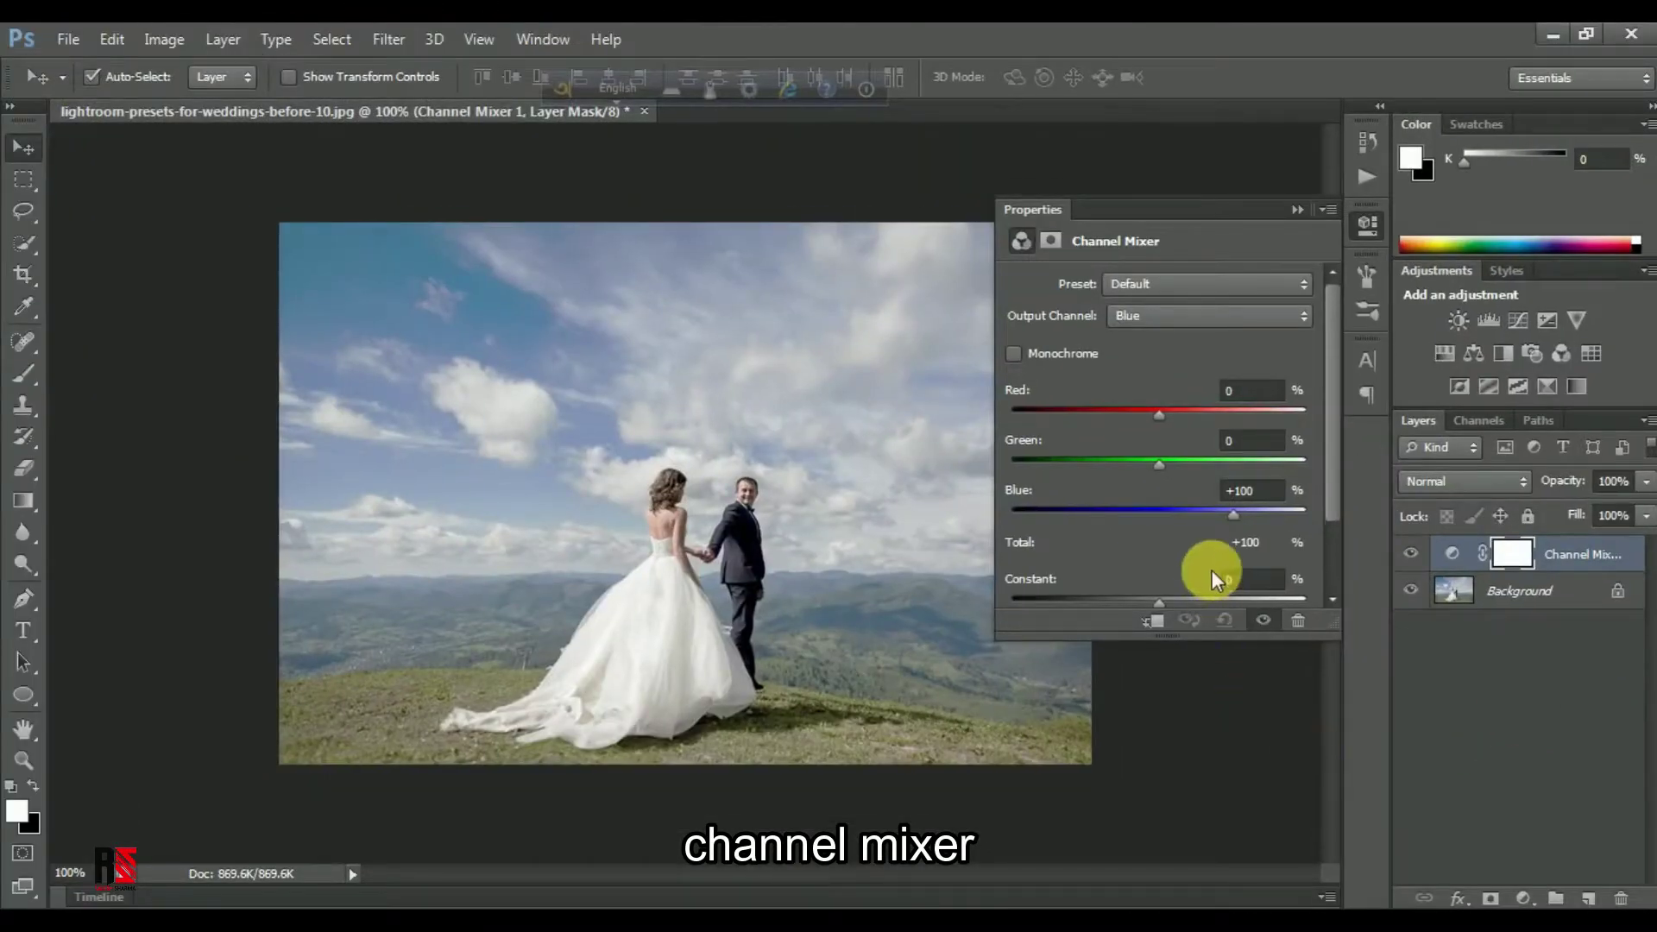
pyautogui.click(1209, 317)
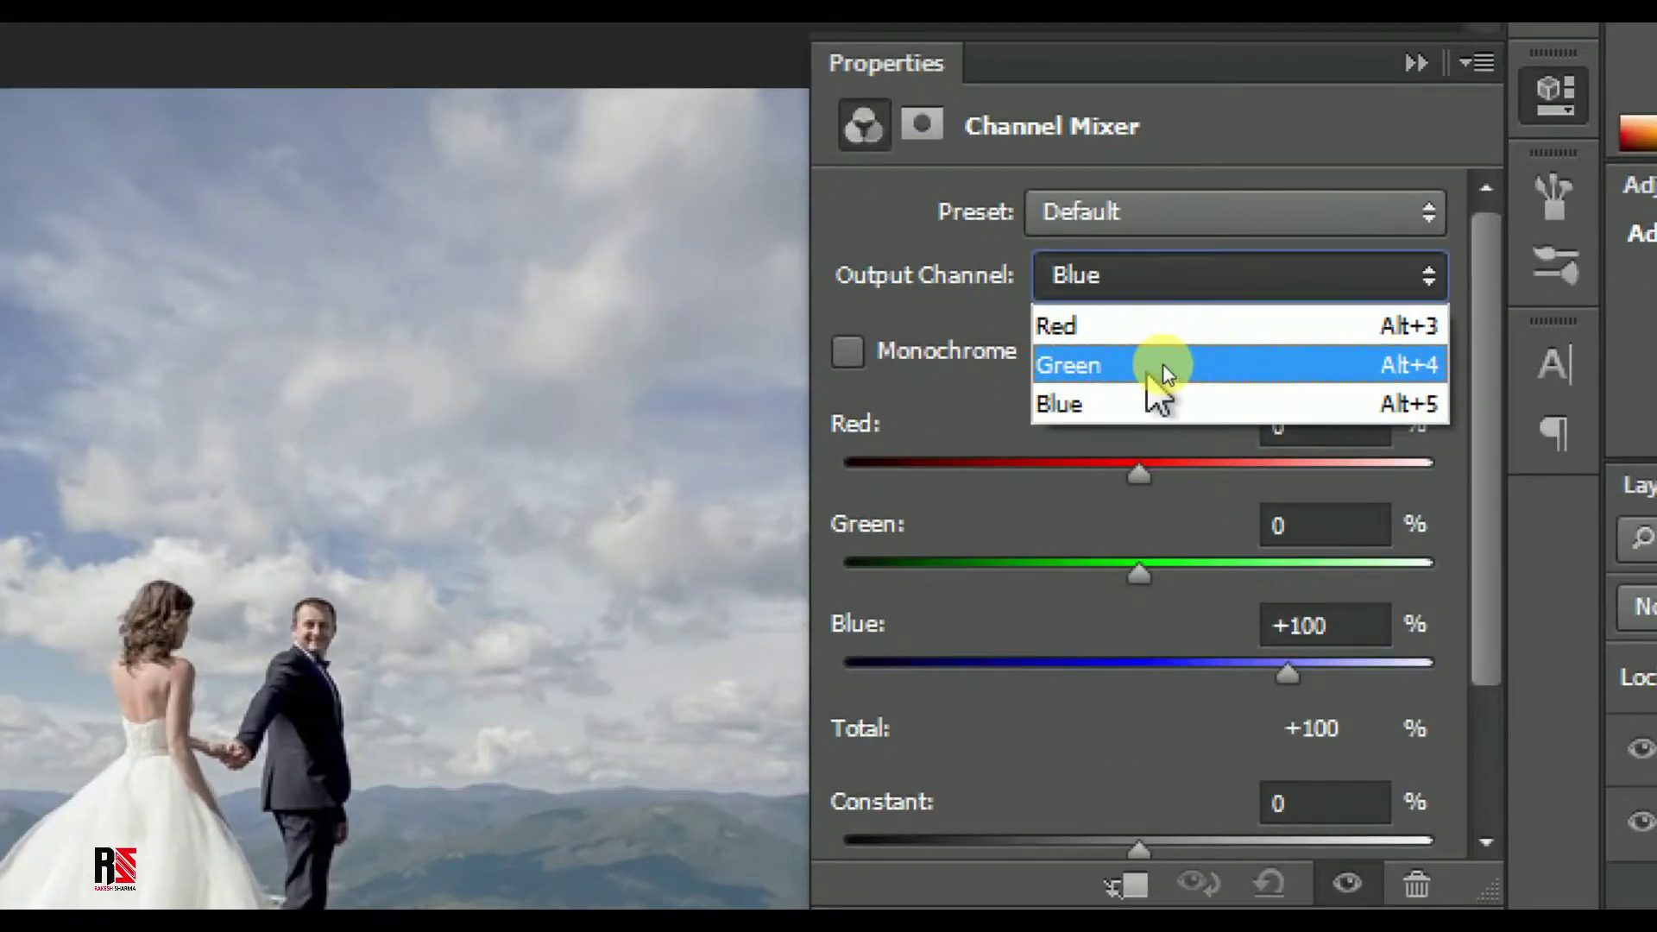
pyautogui.click(1167, 362)
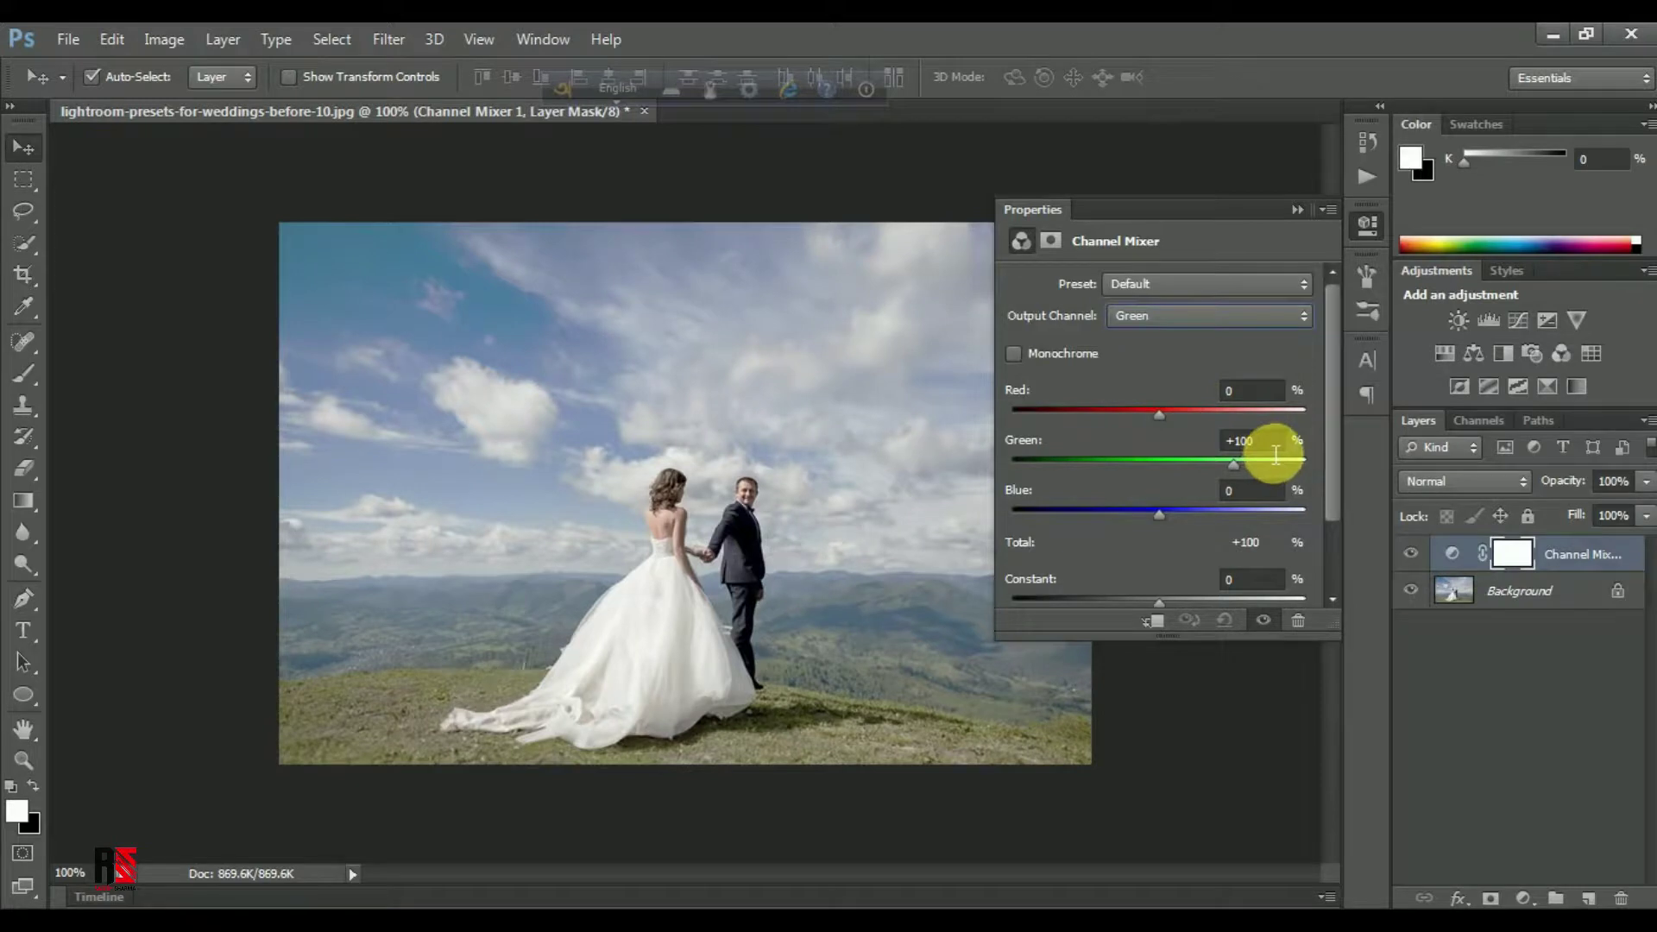
# Set the Green output's Green to 20% and Blue to 100%, toggling visibility to compare.
pyautogui.click(1275, 452)
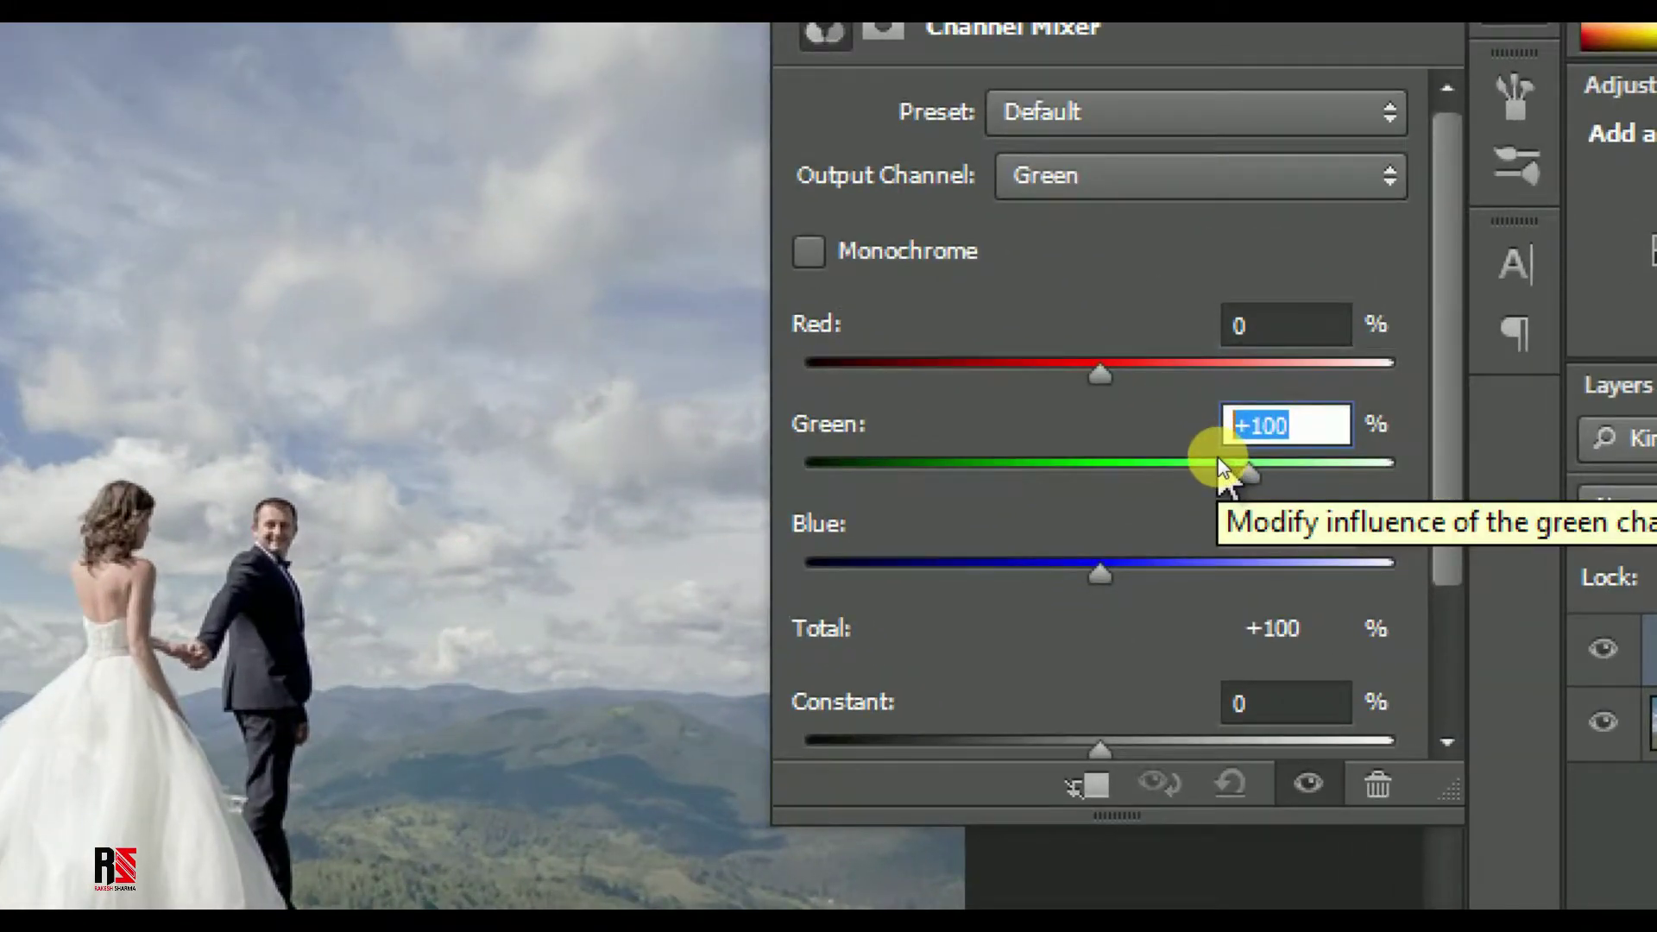
pyautogui.press('BackSpace')
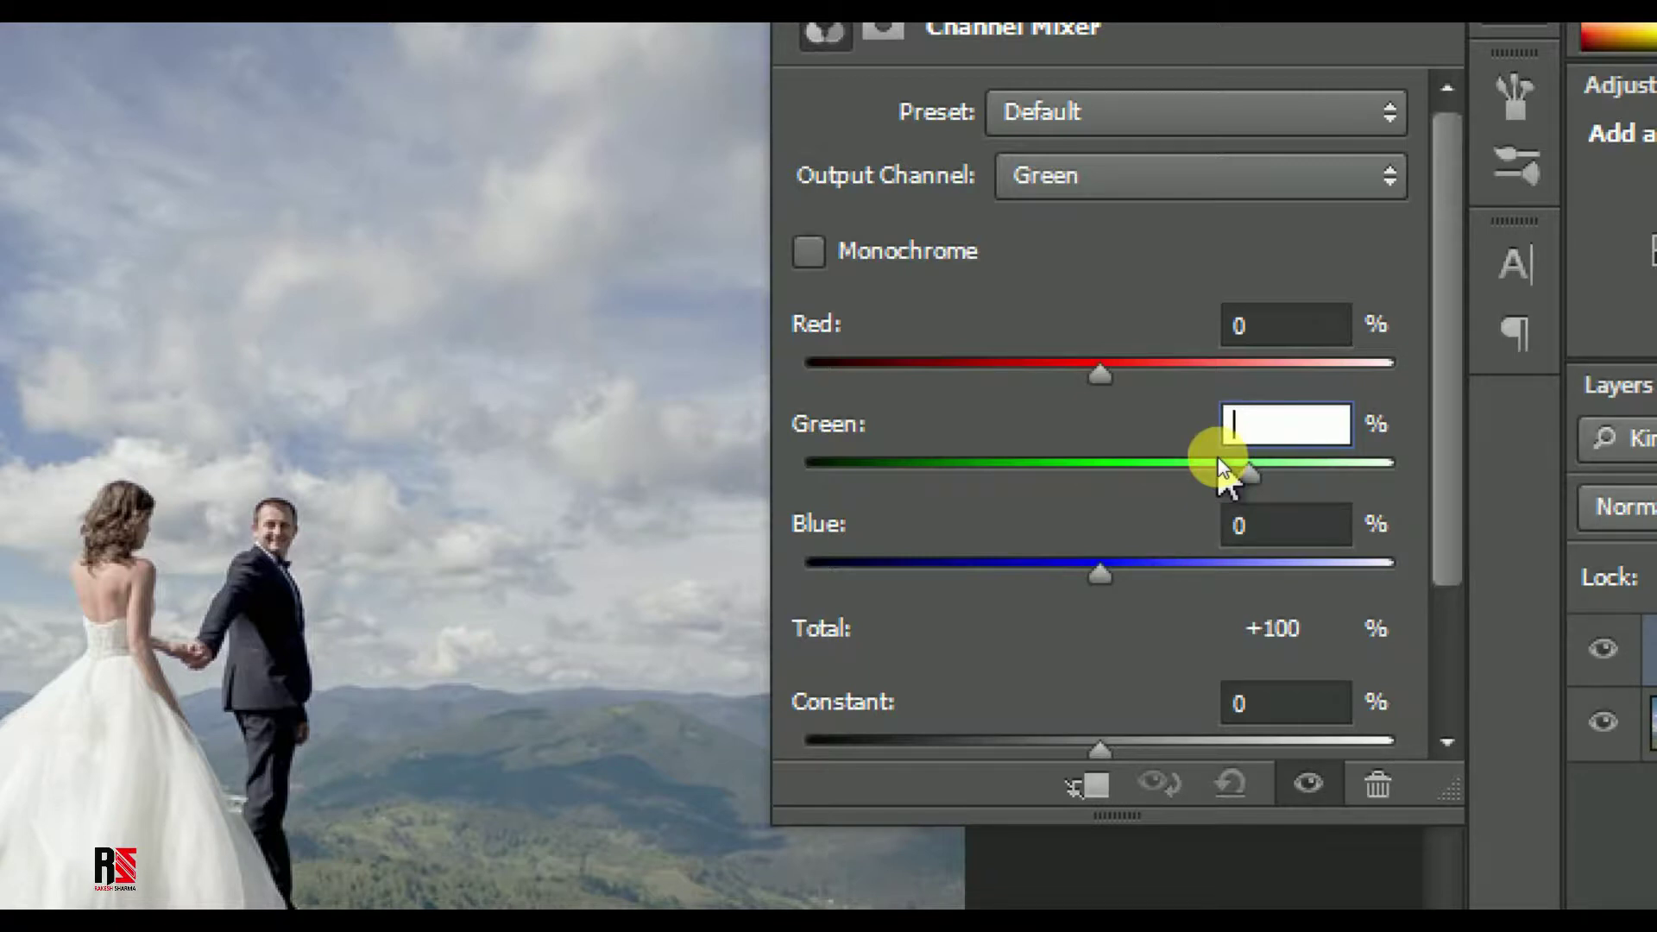
pyautogui.write('2')
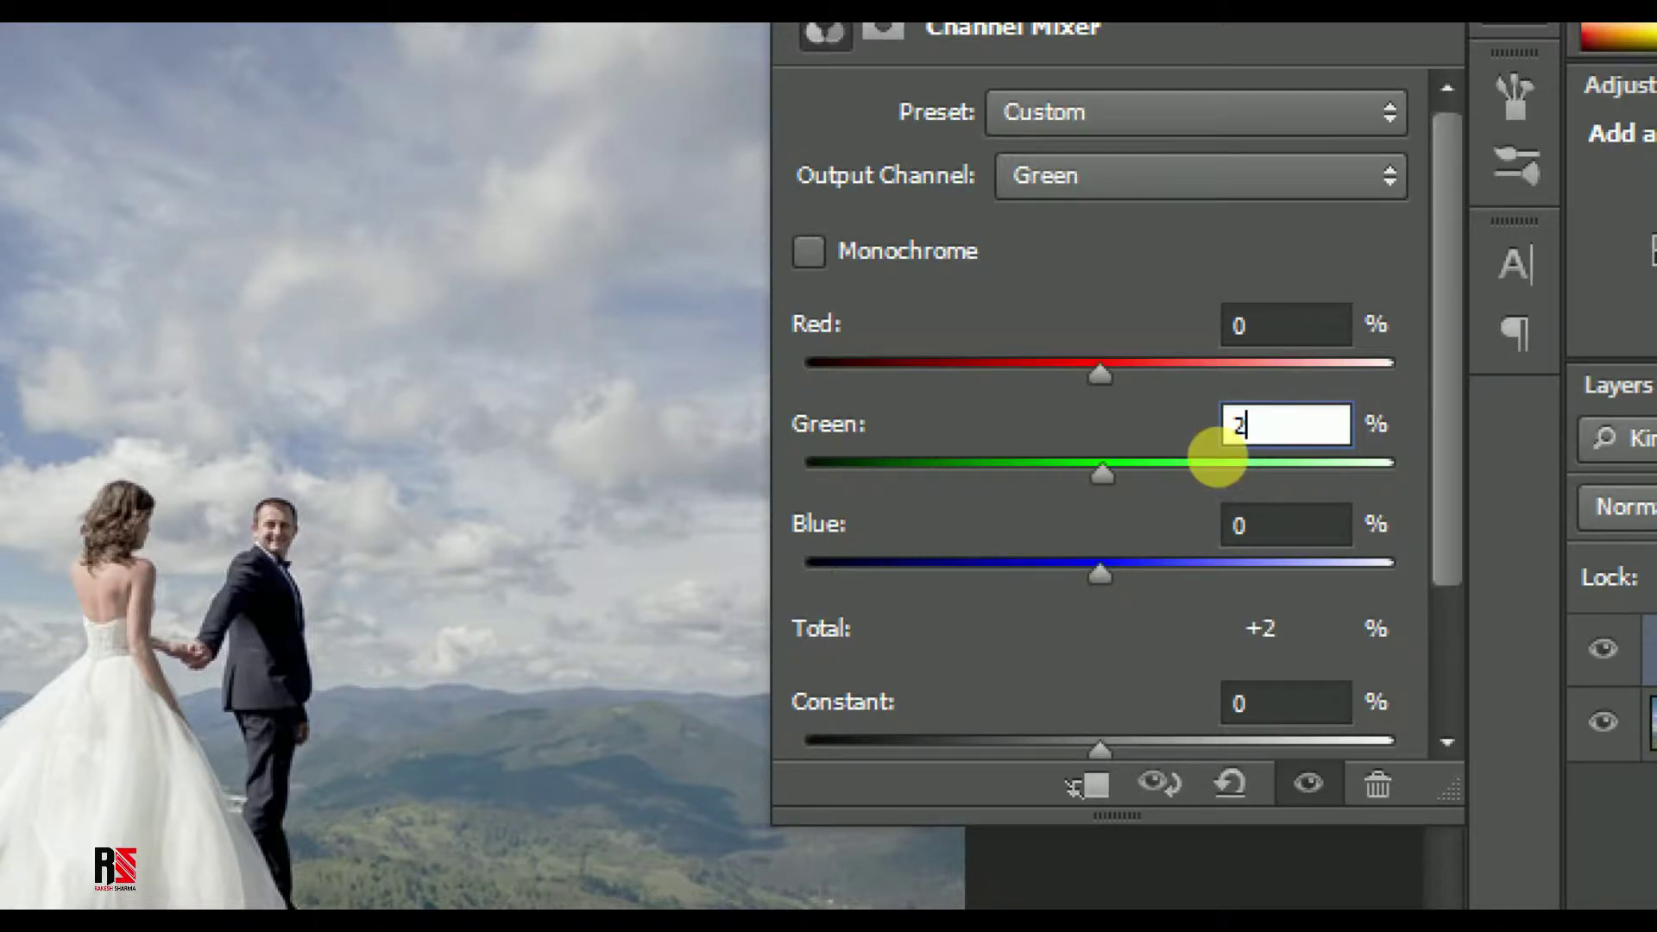
pyautogui.write('0')
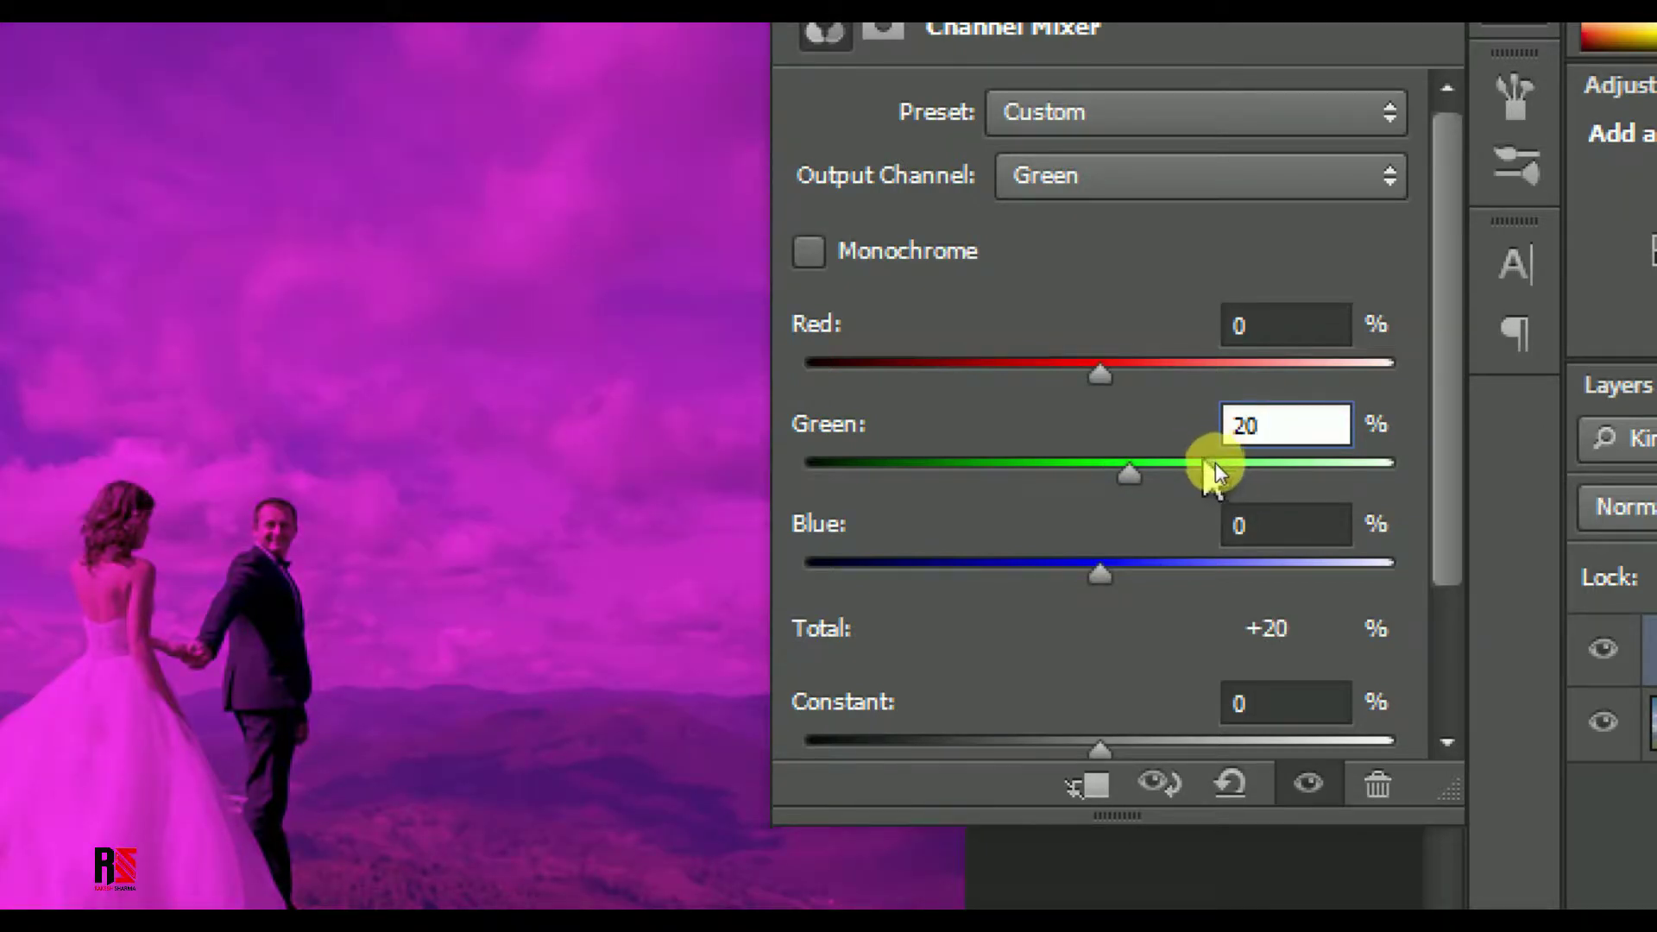
pyautogui.click(1322, 528)
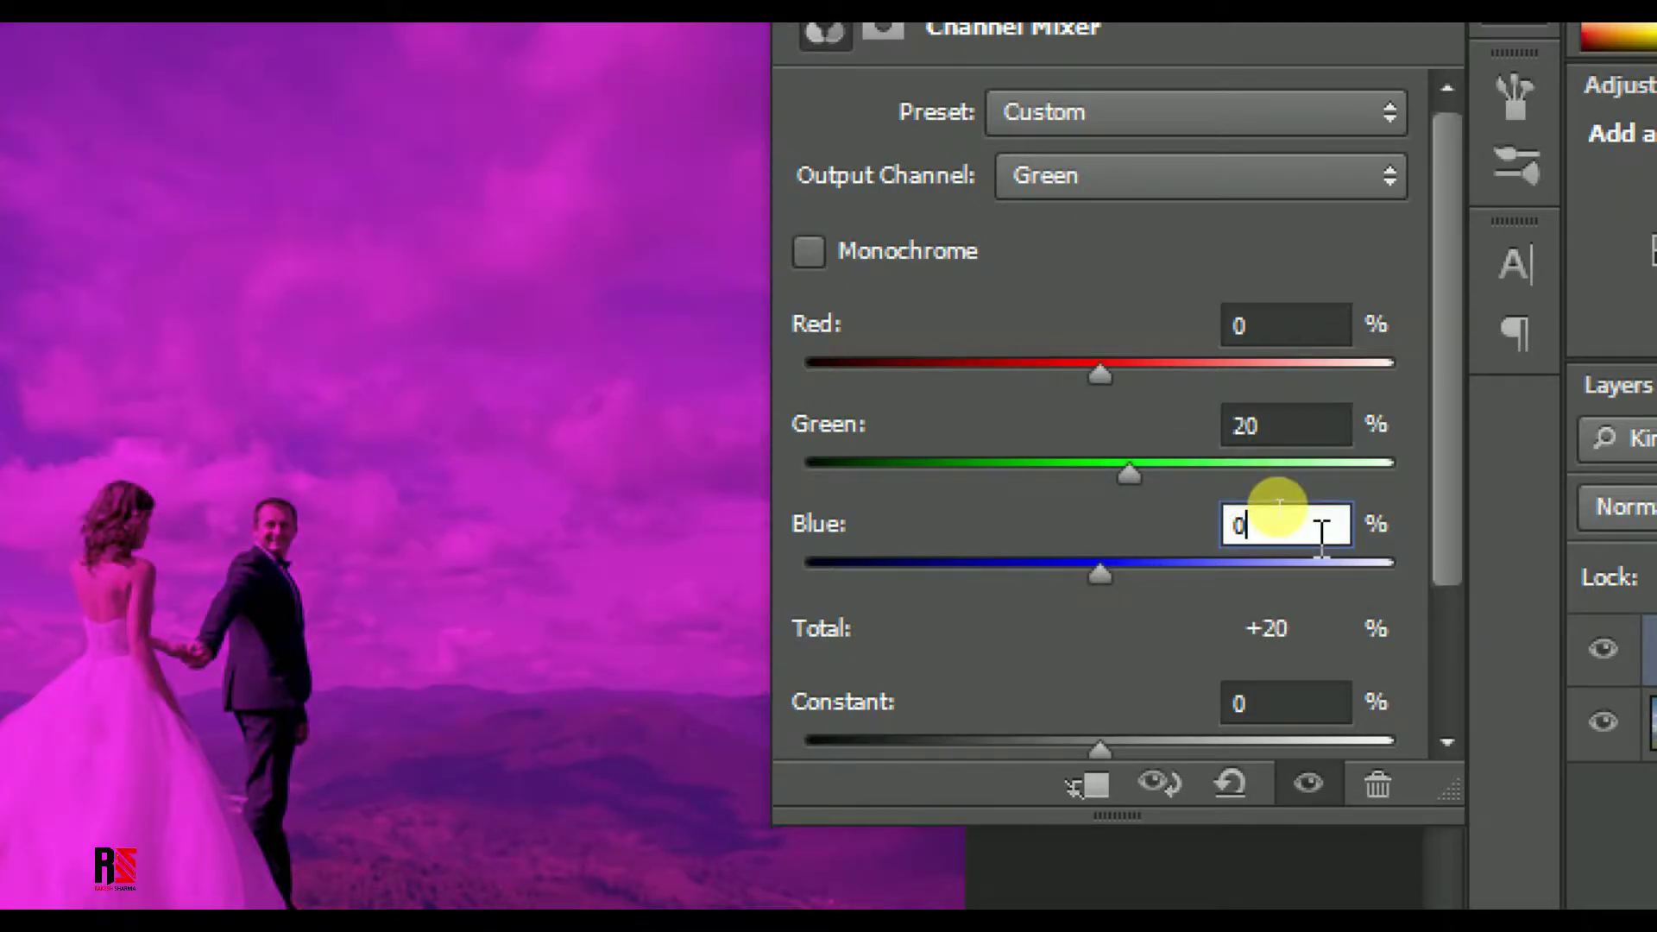
pyautogui.press('BackSpace')
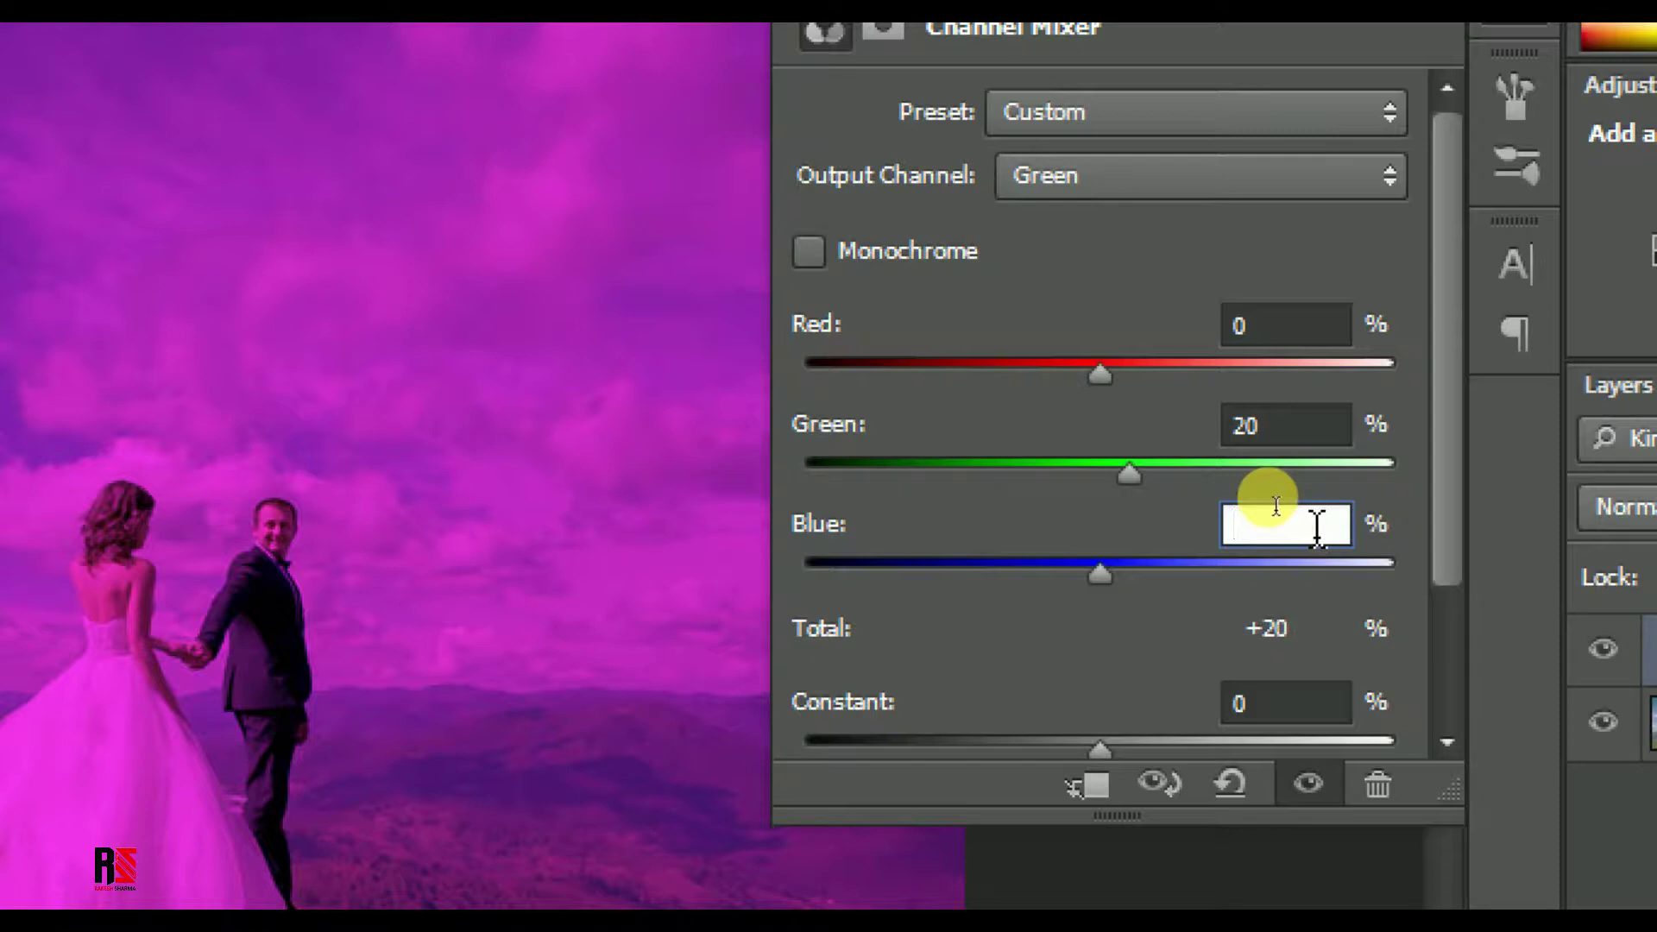
pyautogui.write('100')
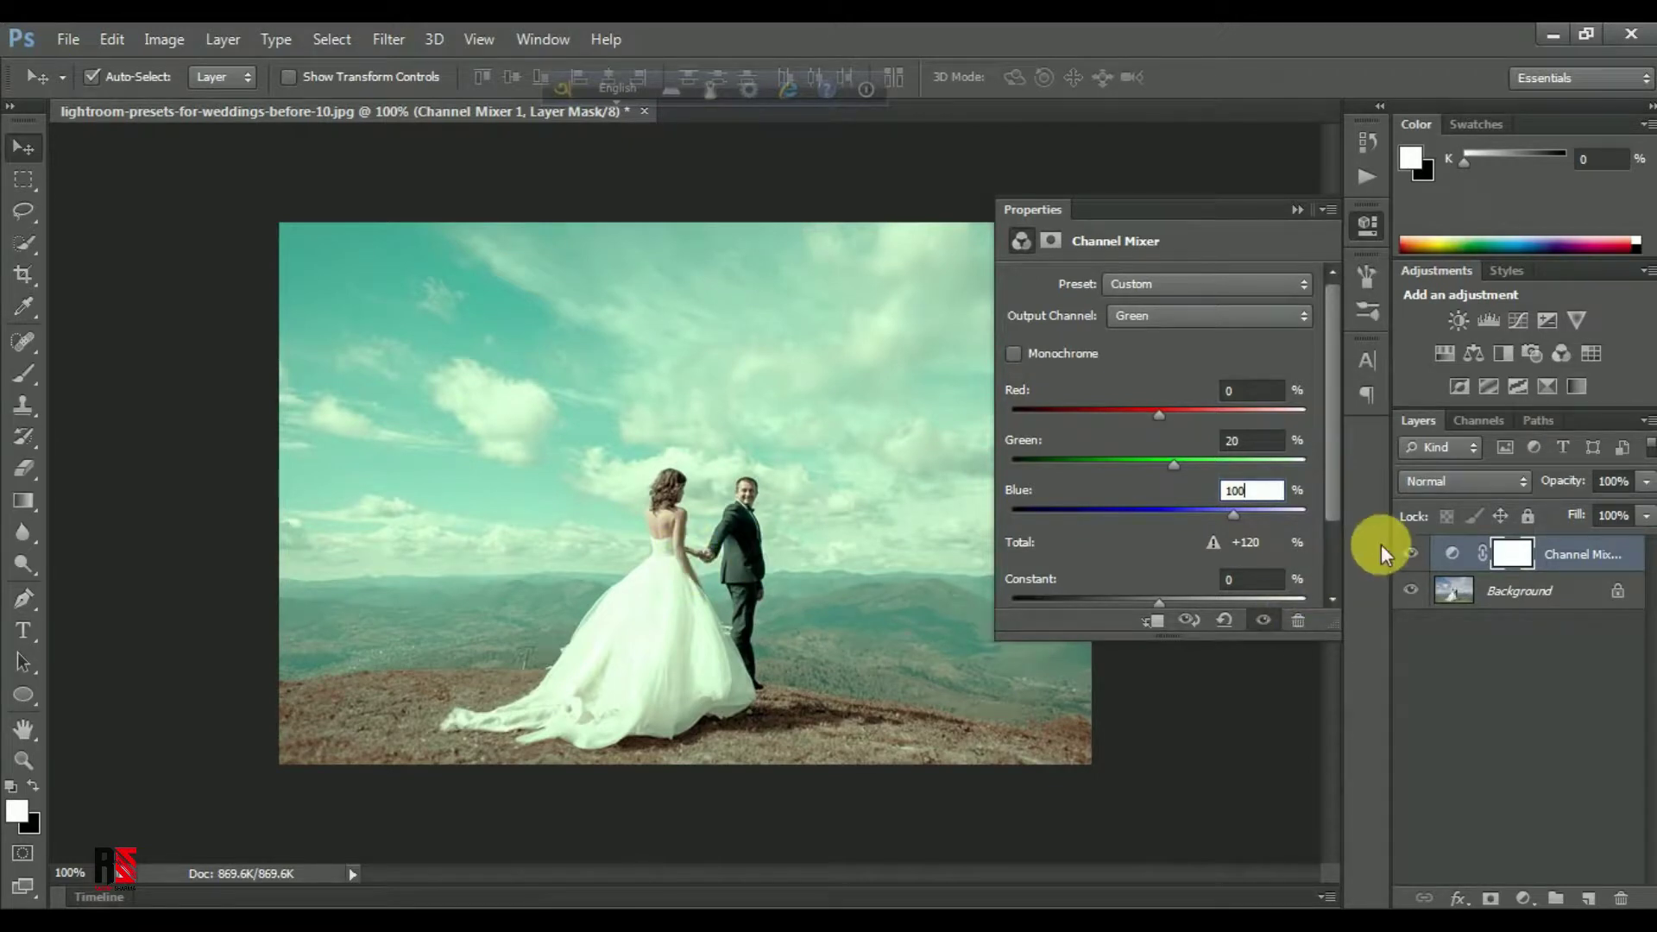
pyautogui.click(1410, 554)
pyautogui.click(1410, 554)
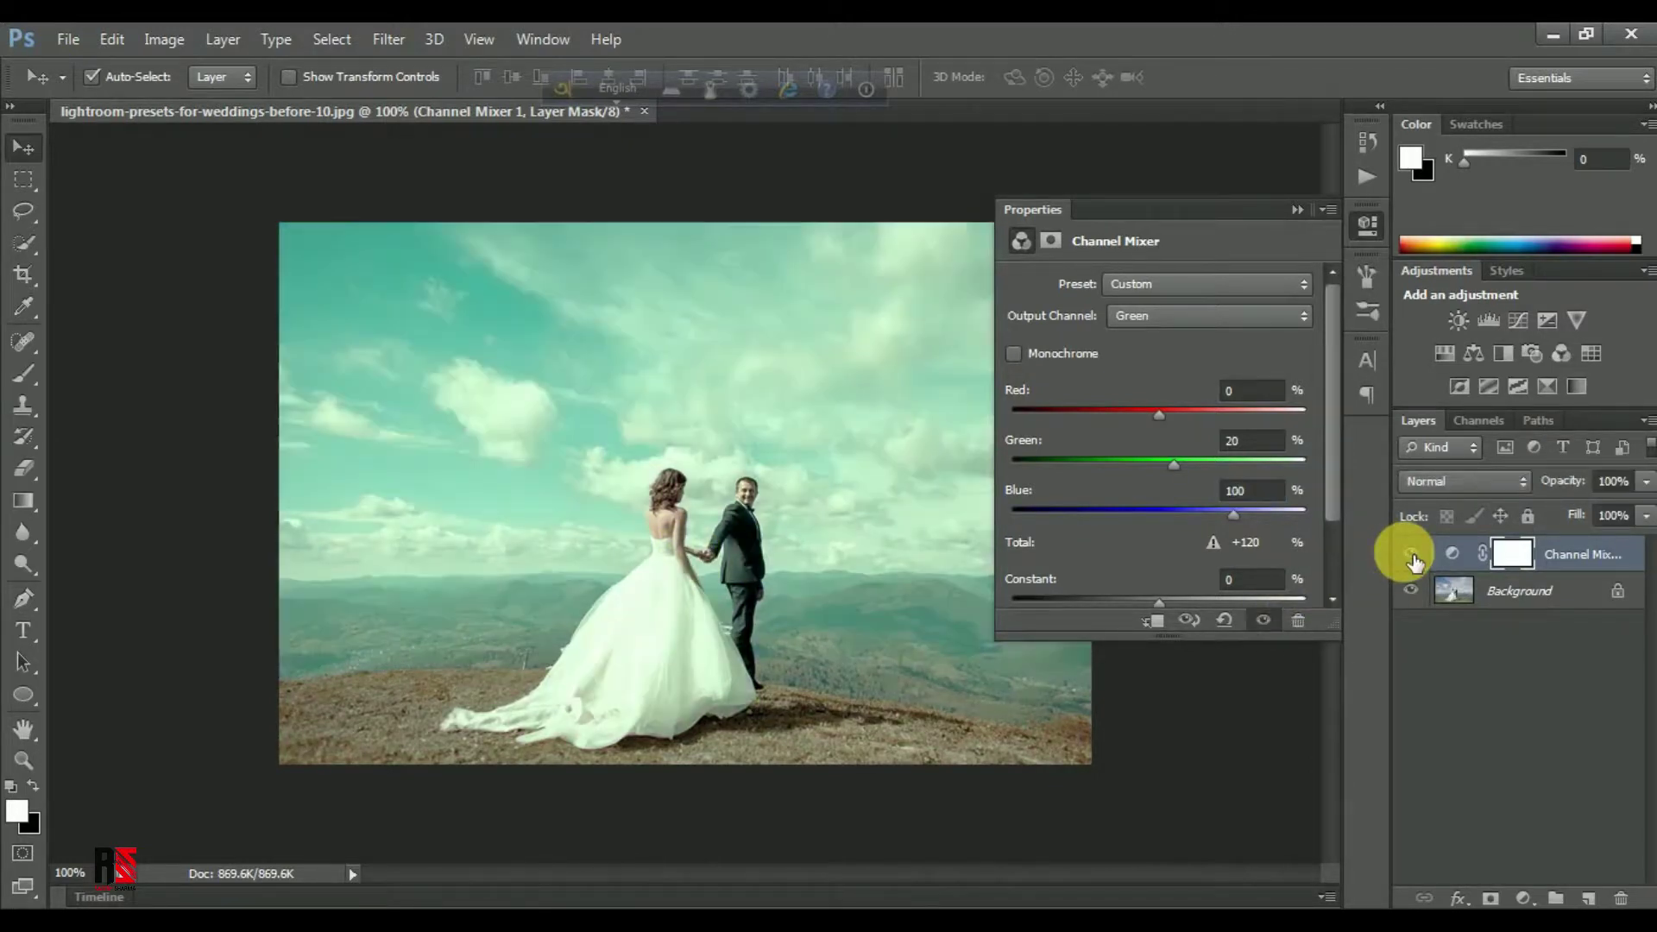
# Mix the Channel Mixer's Blue output from Green 15% and Blue 95%, comparing before and after.
pyautogui.click(1192, 318)
pyautogui.click(1181, 380)
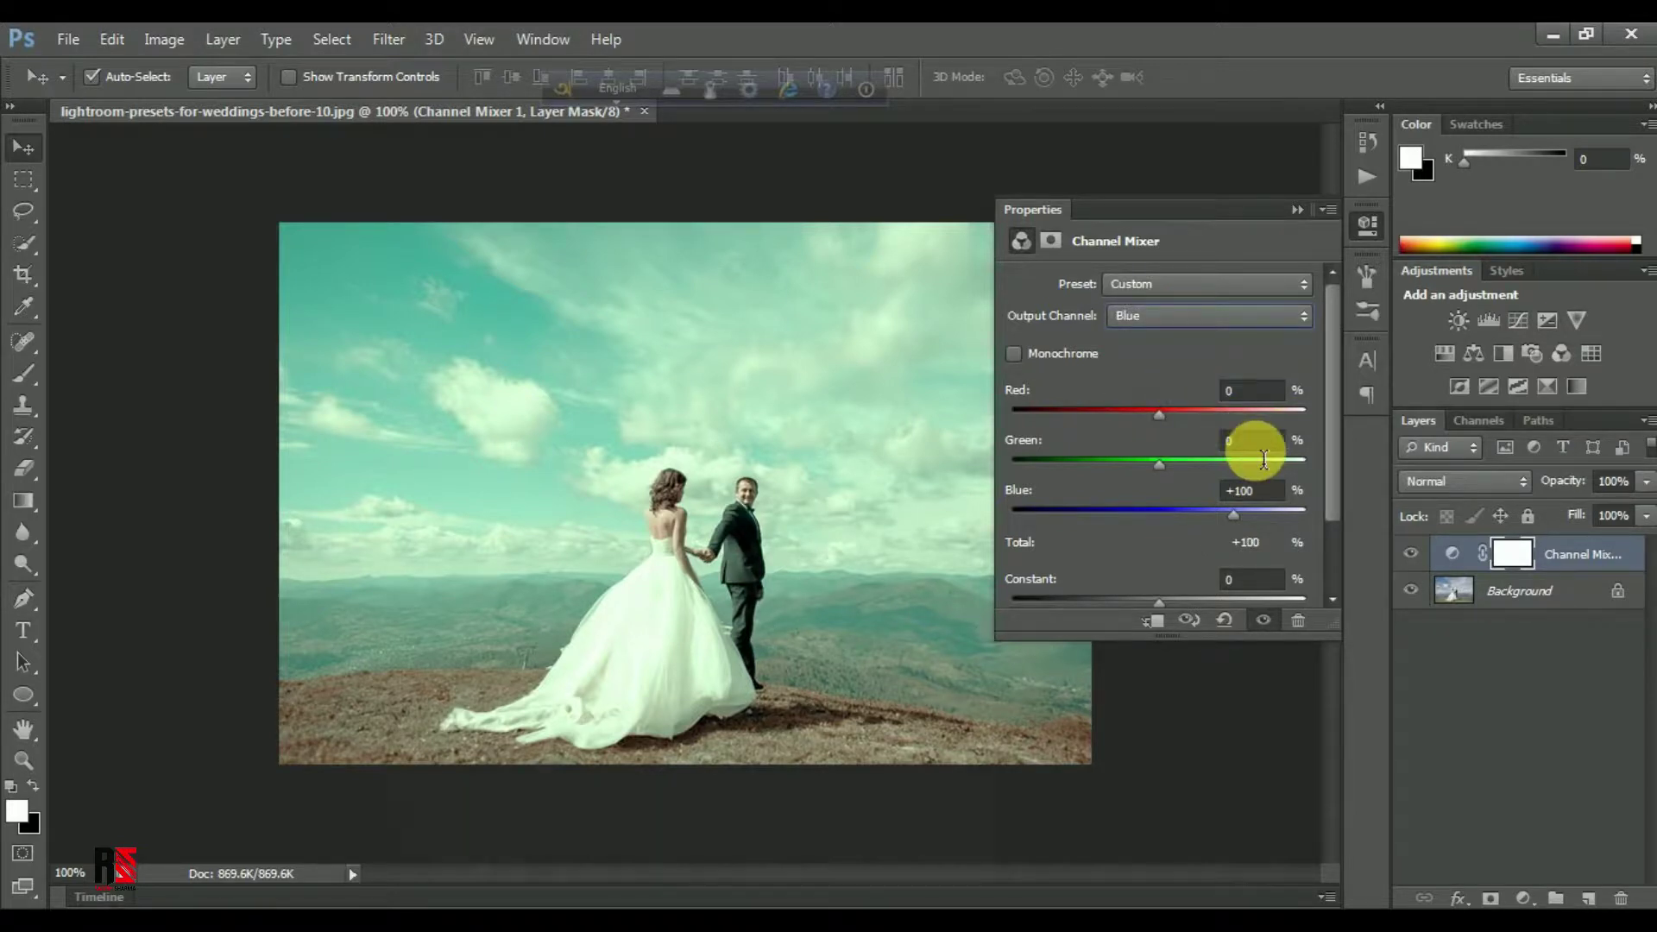
pyautogui.click(1264, 442)
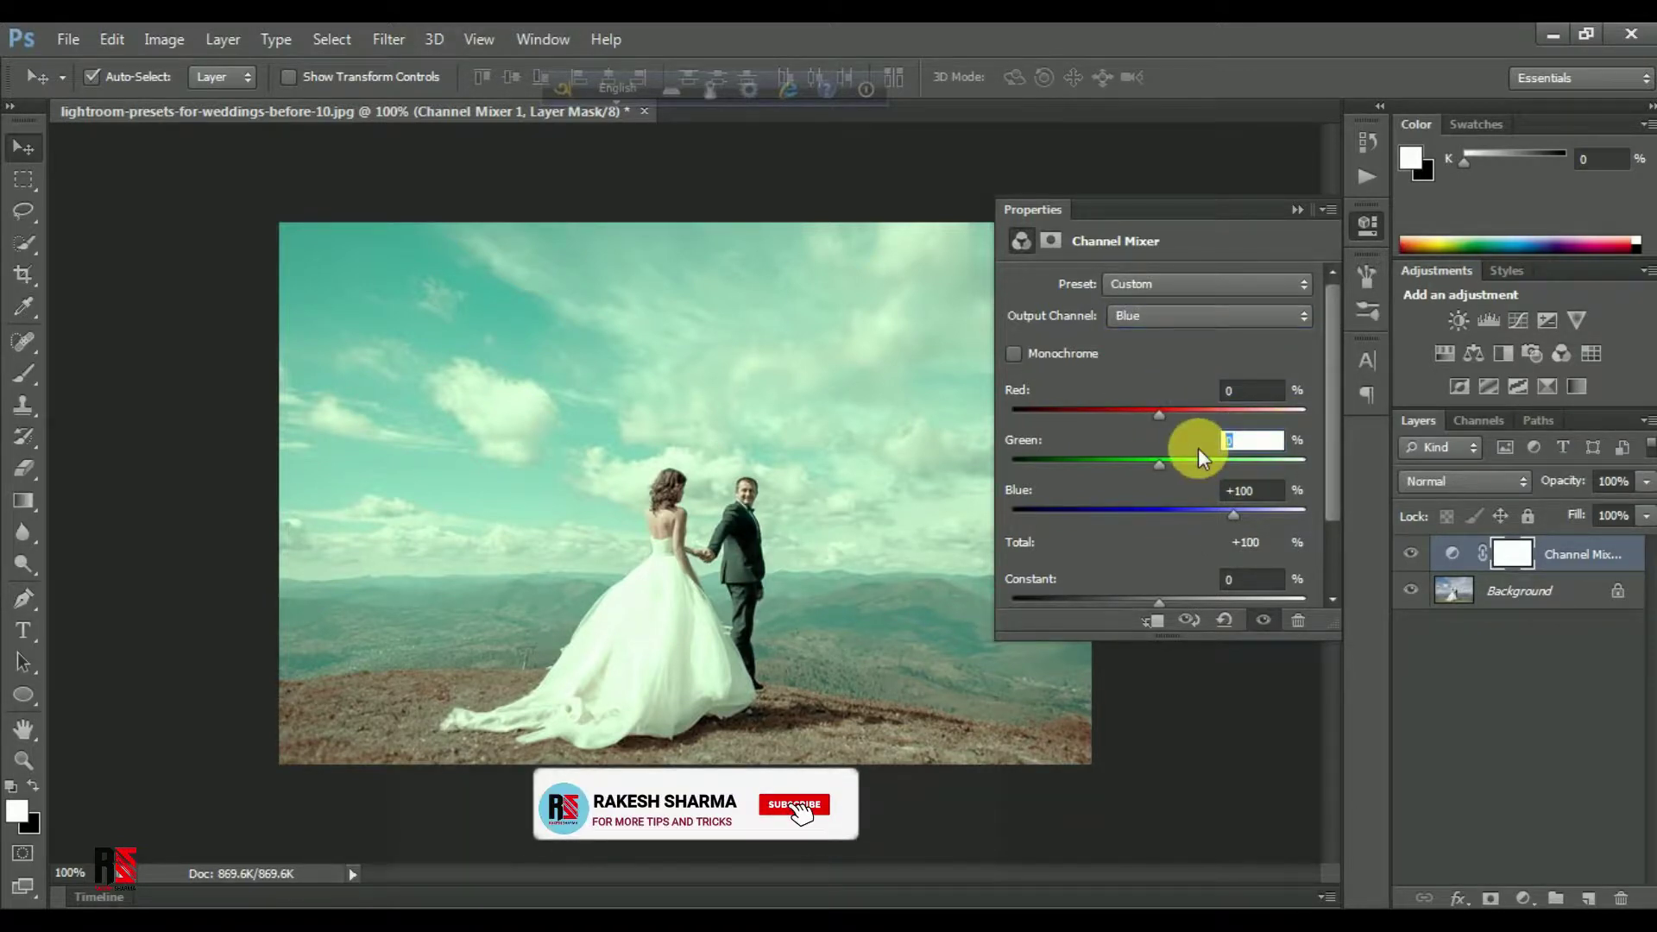
pyautogui.write('15')
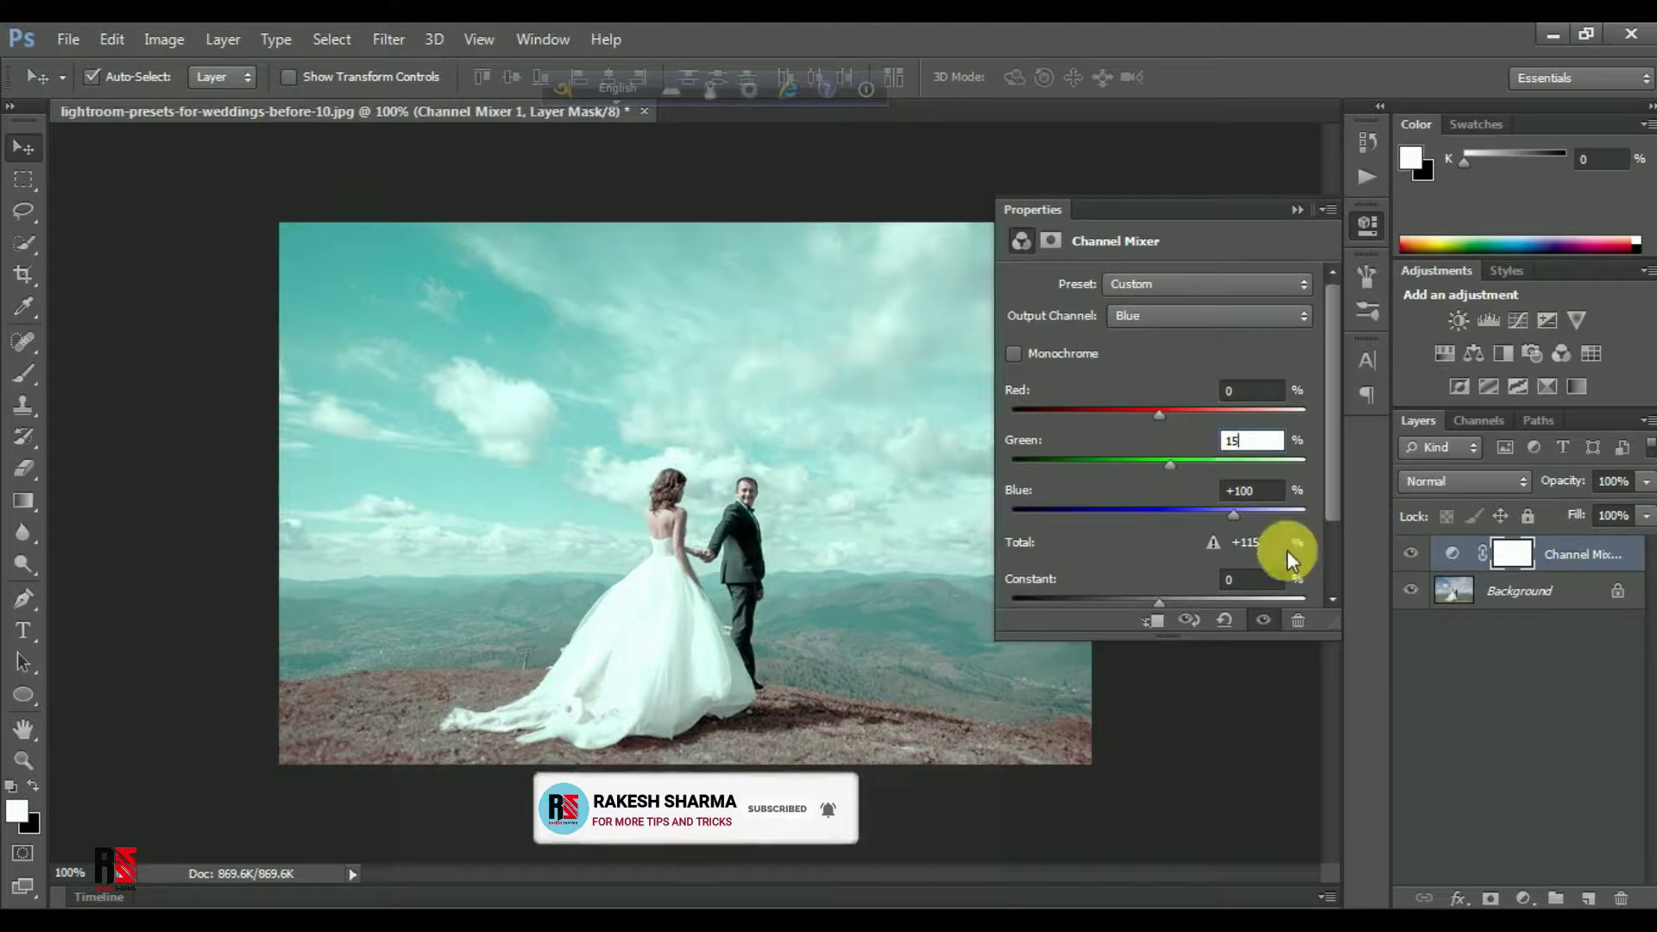
pyautogui.click(1256, 492)
pyautogui.write('95')
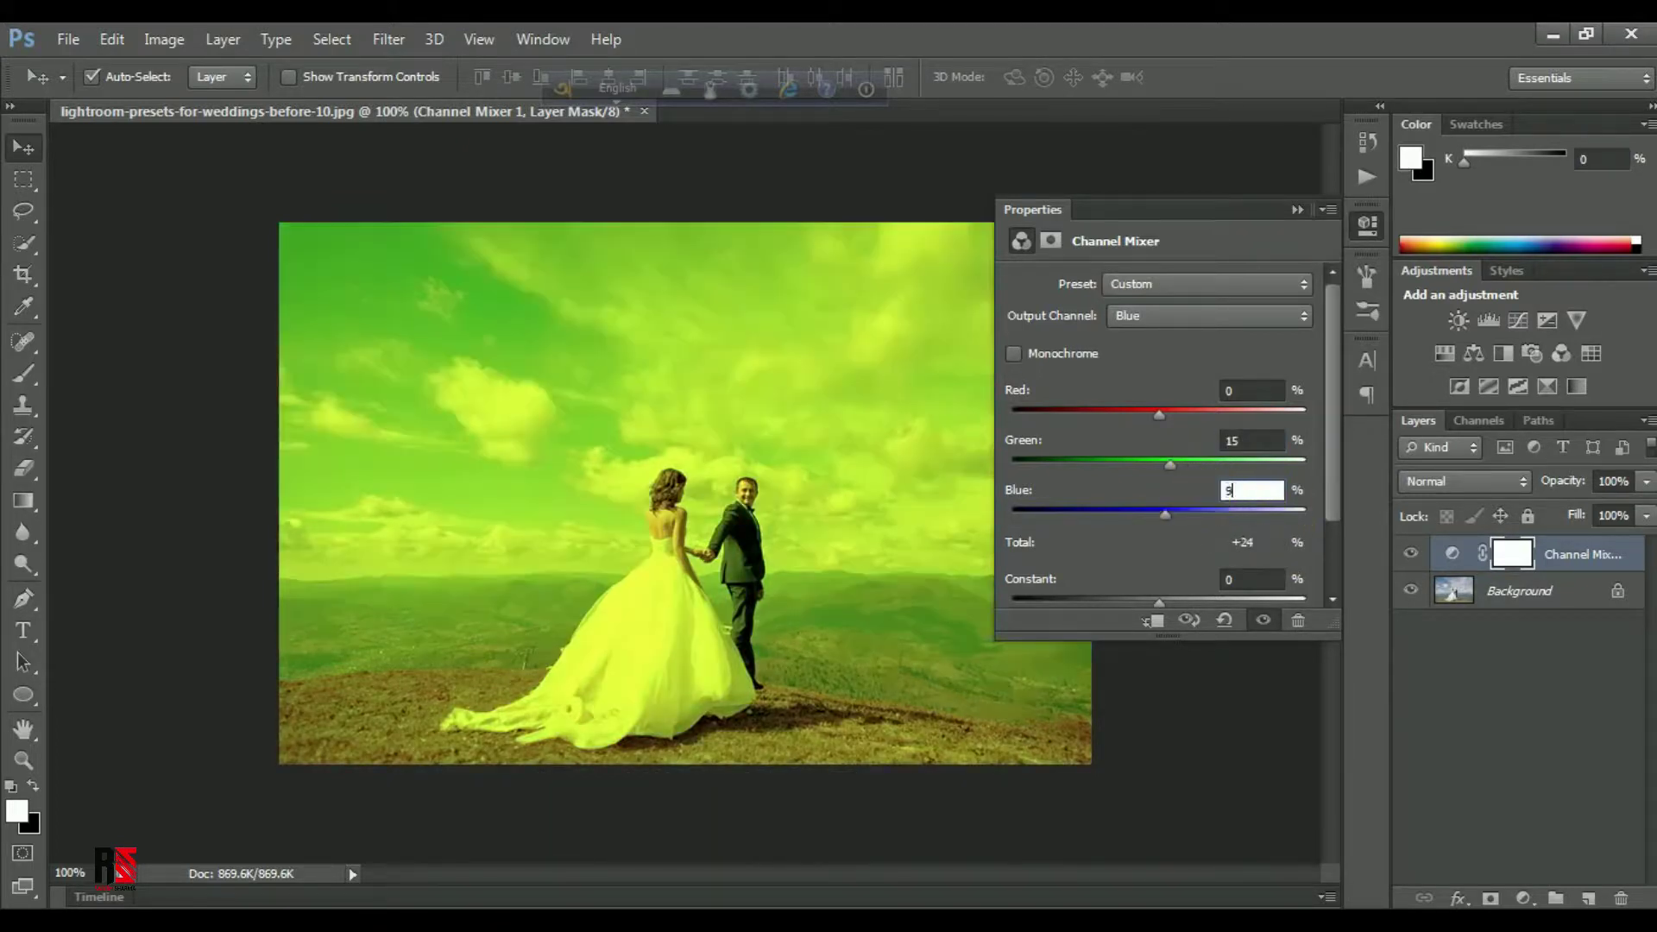
pyautogui.click(1411, 553)
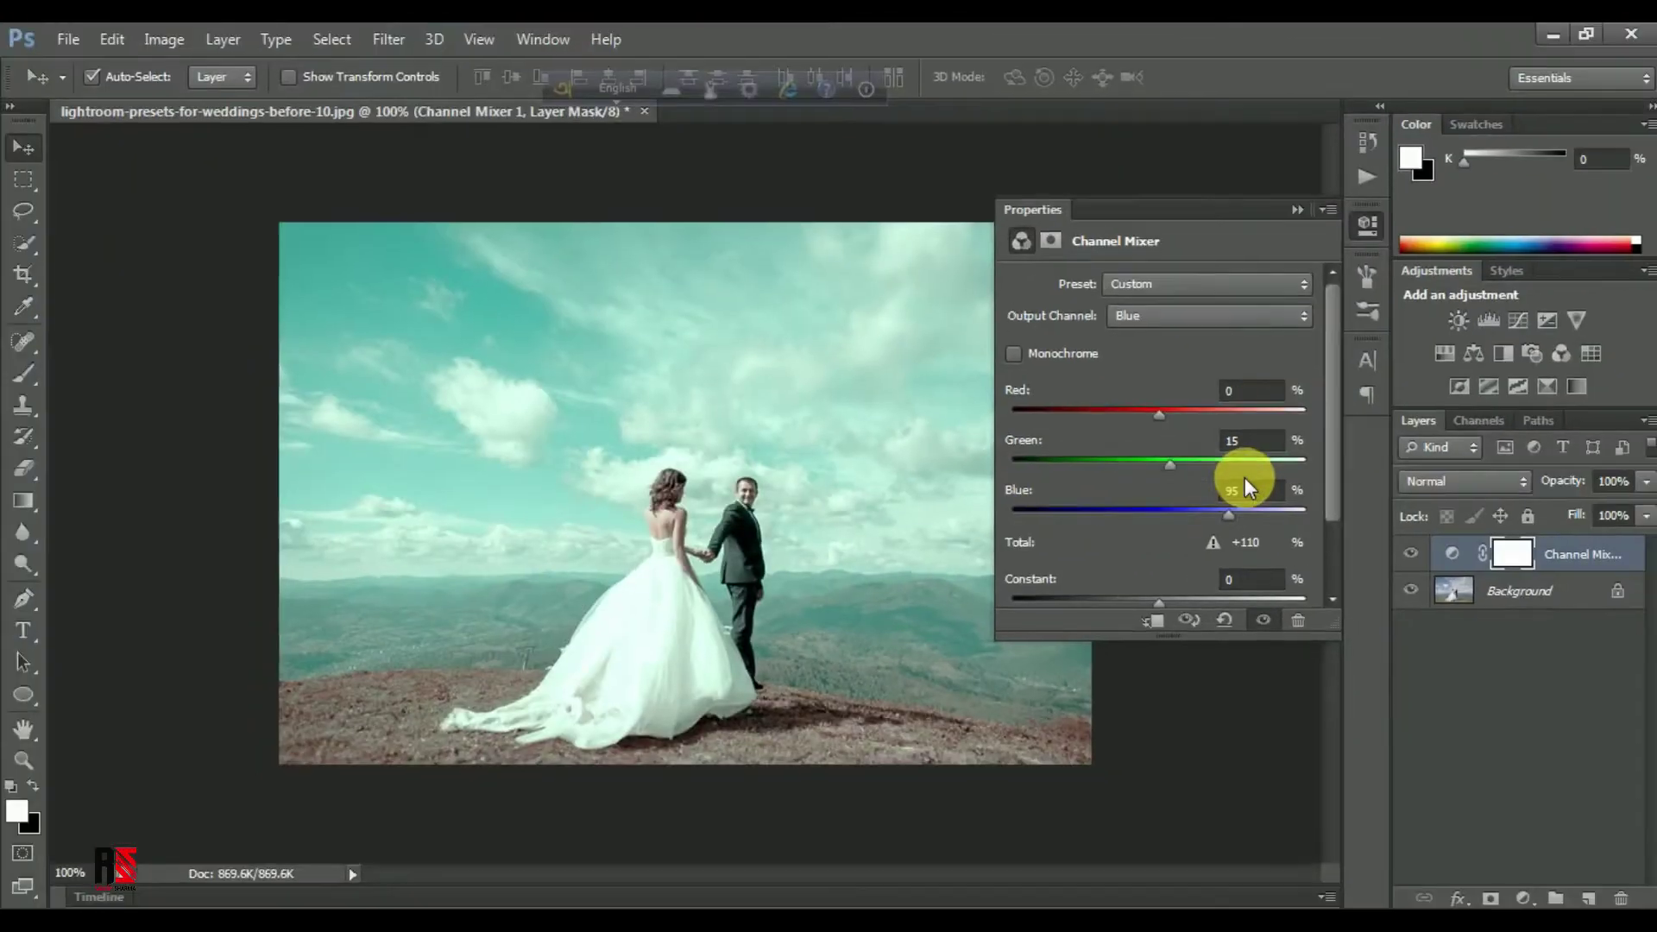
pyautogui.click(1297, 211)
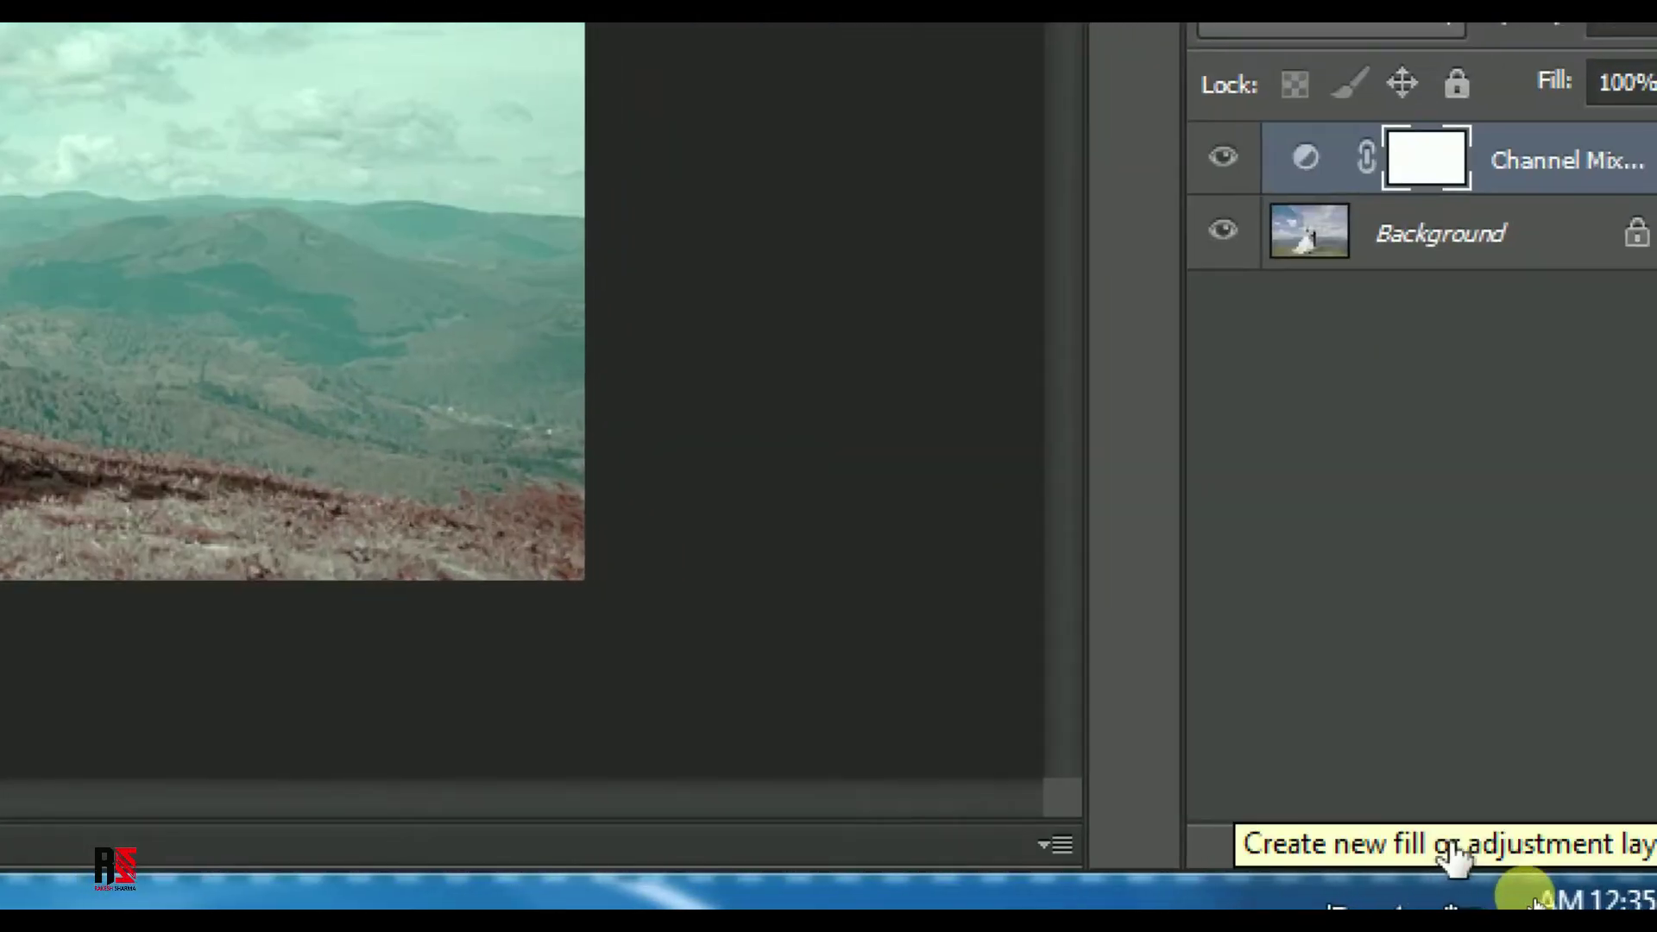
# Add a reversed radial Gradient Fill layer and recentre the vignette on the couple.
pyautogui.click(1524, 898)
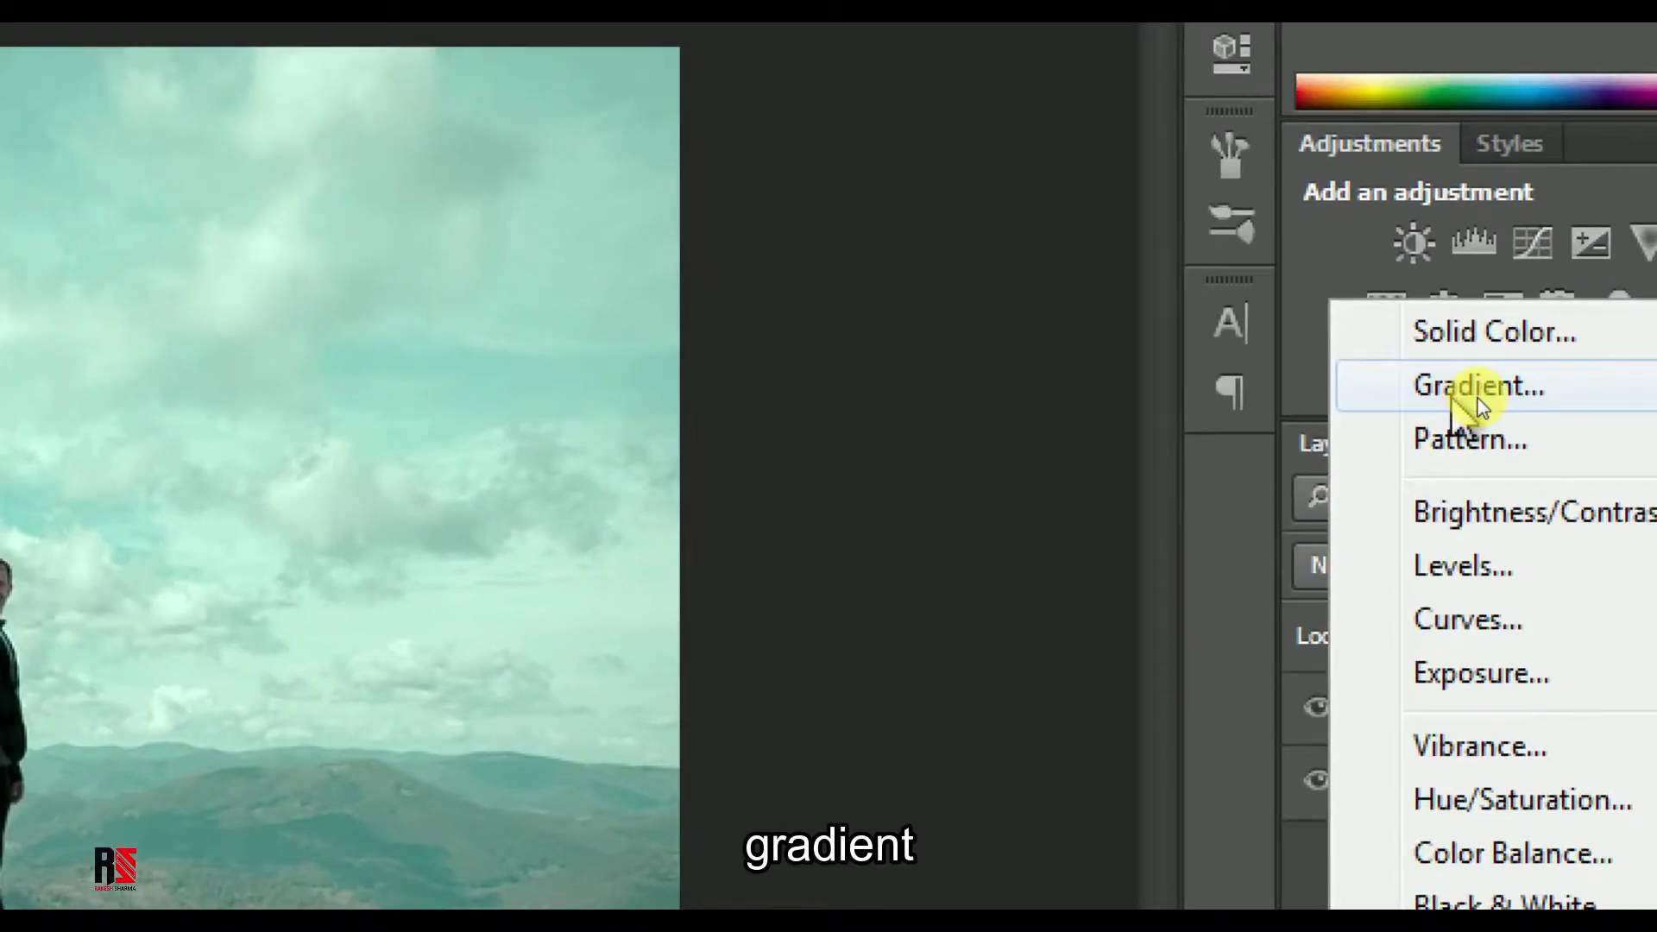
pyautogui.click(1476, 399)
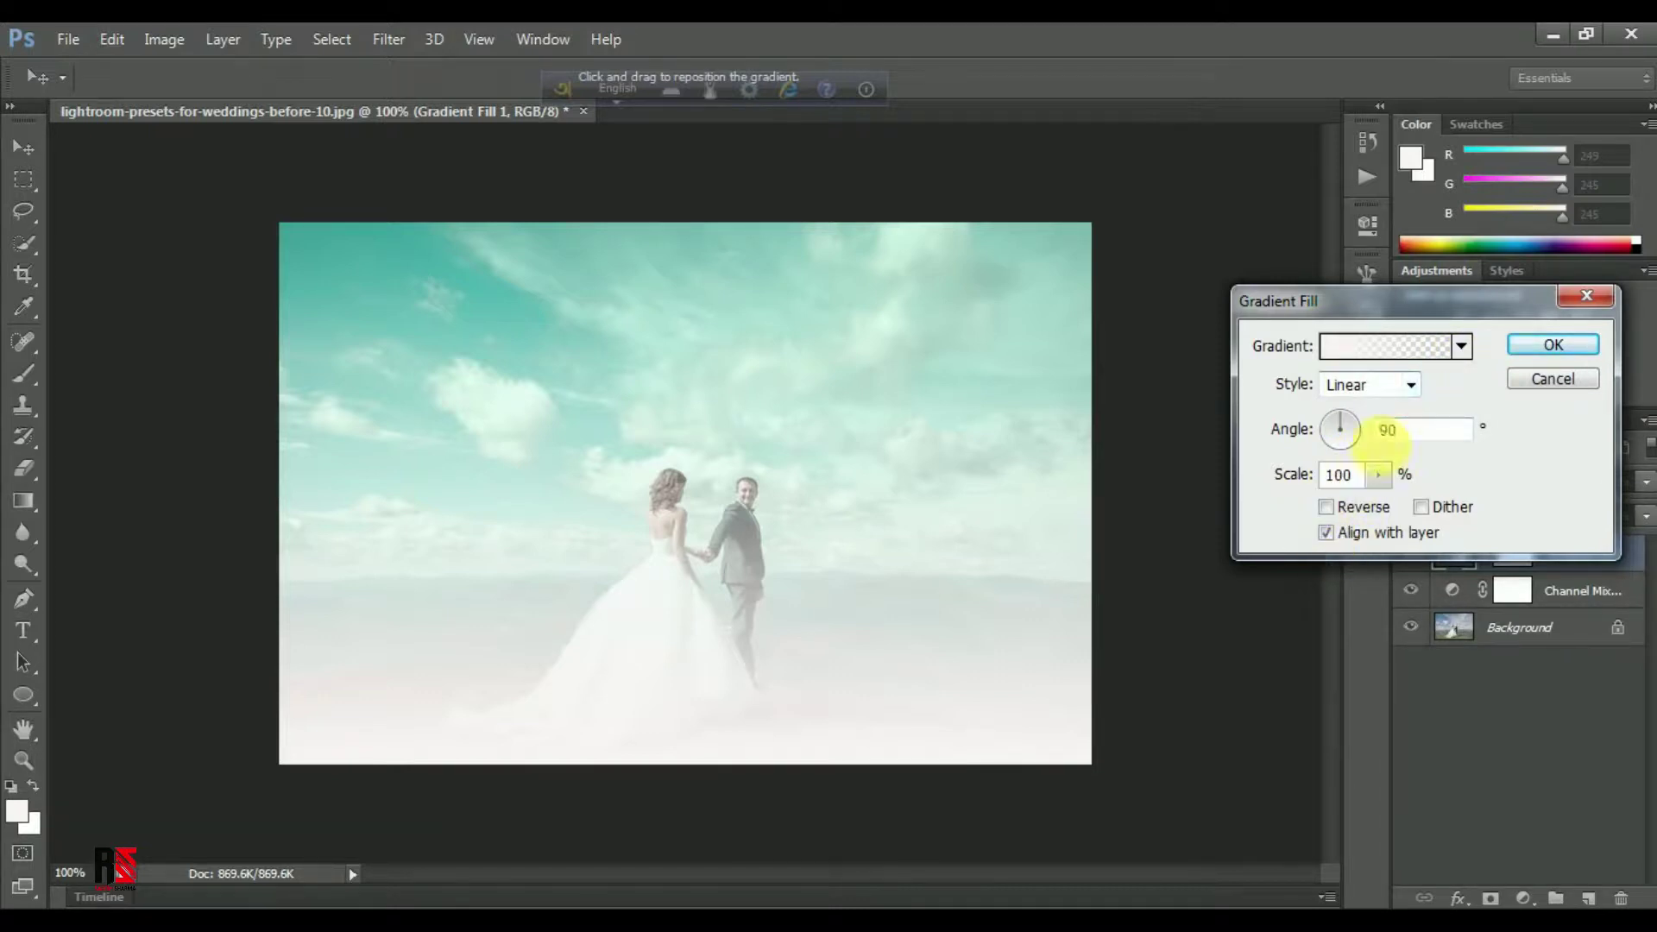
pyautogui.click(1411, 386)
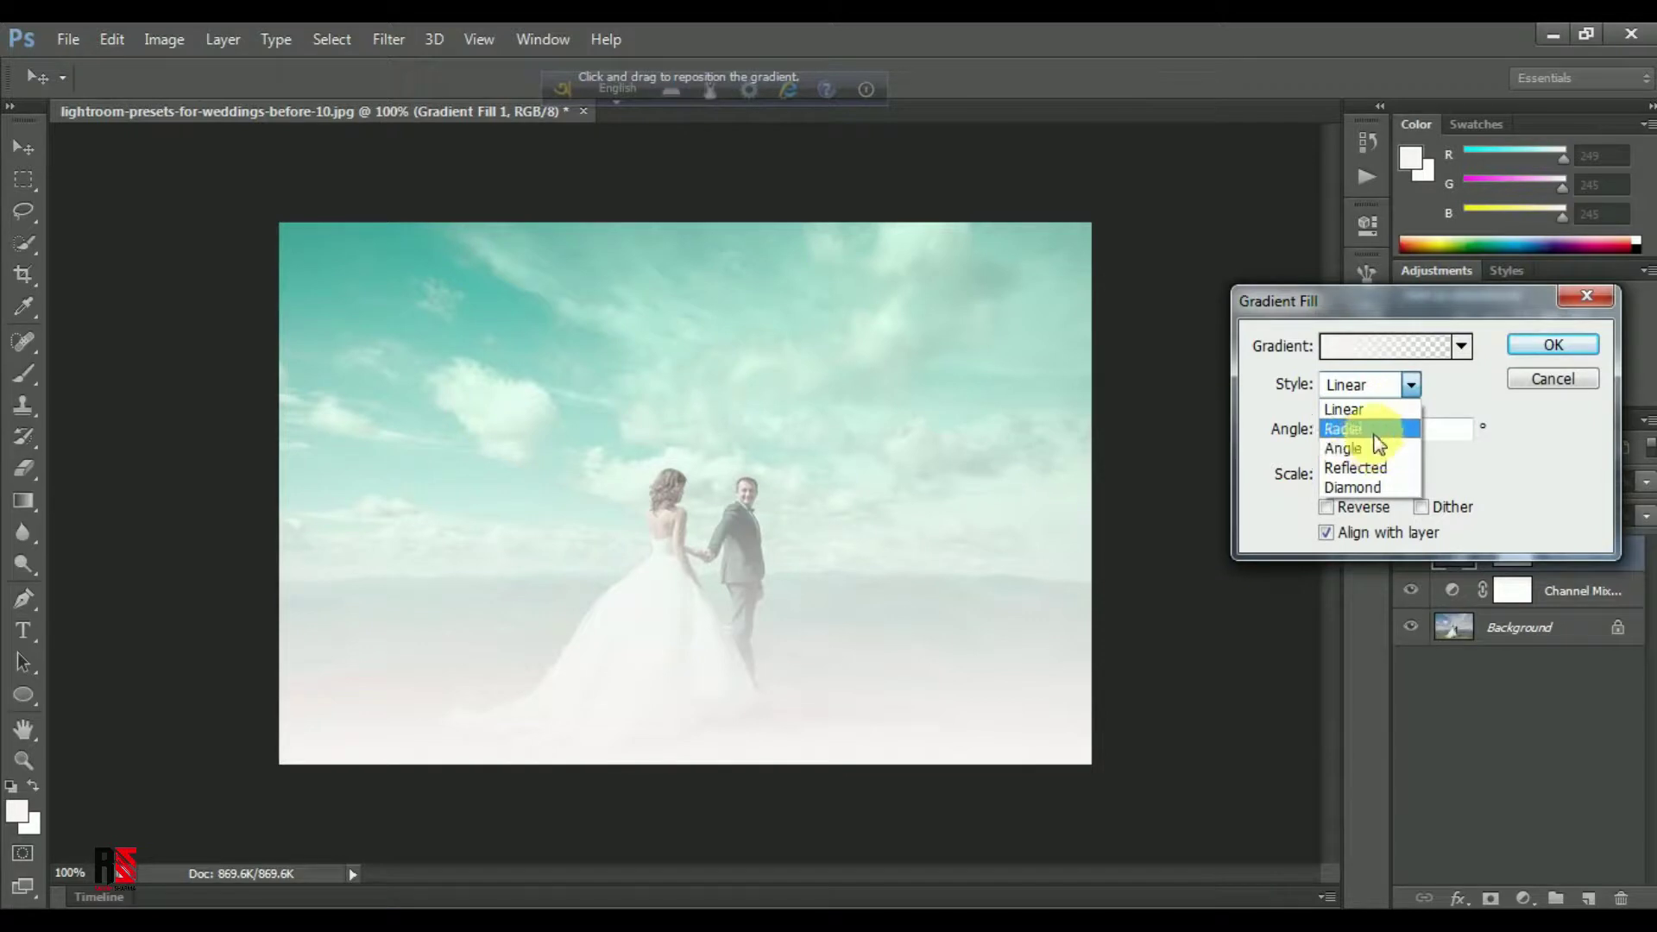
pyautogui.click(1371, 429)
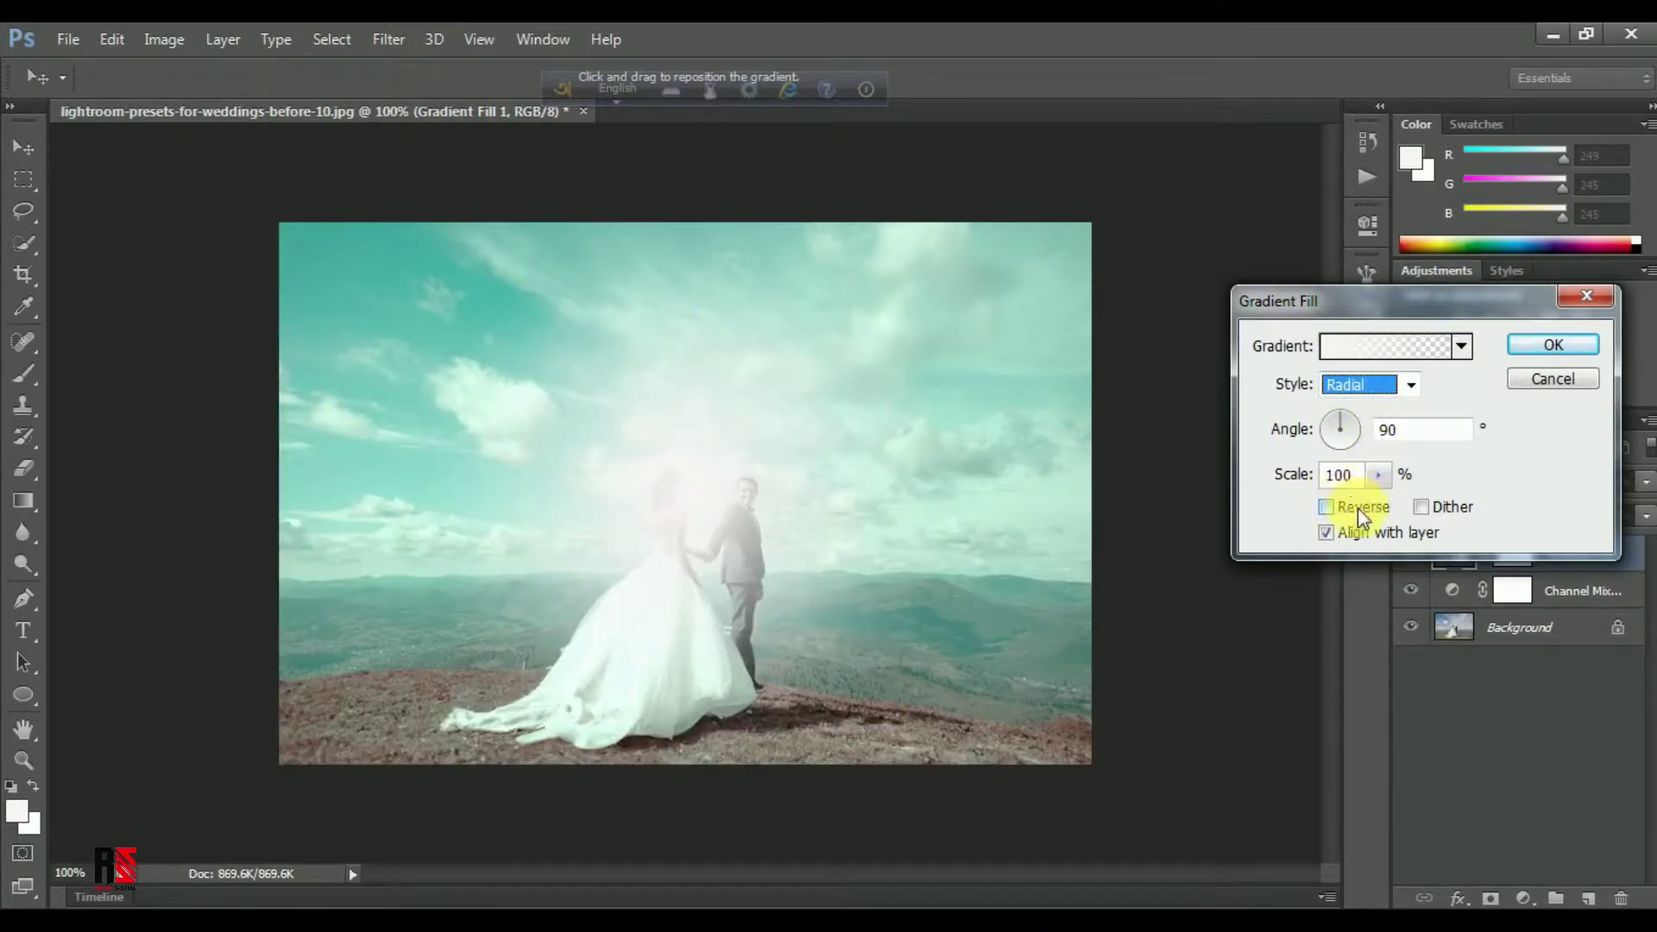
pyautogui.click(1325, 507)
pyautogui.click(717, 536)
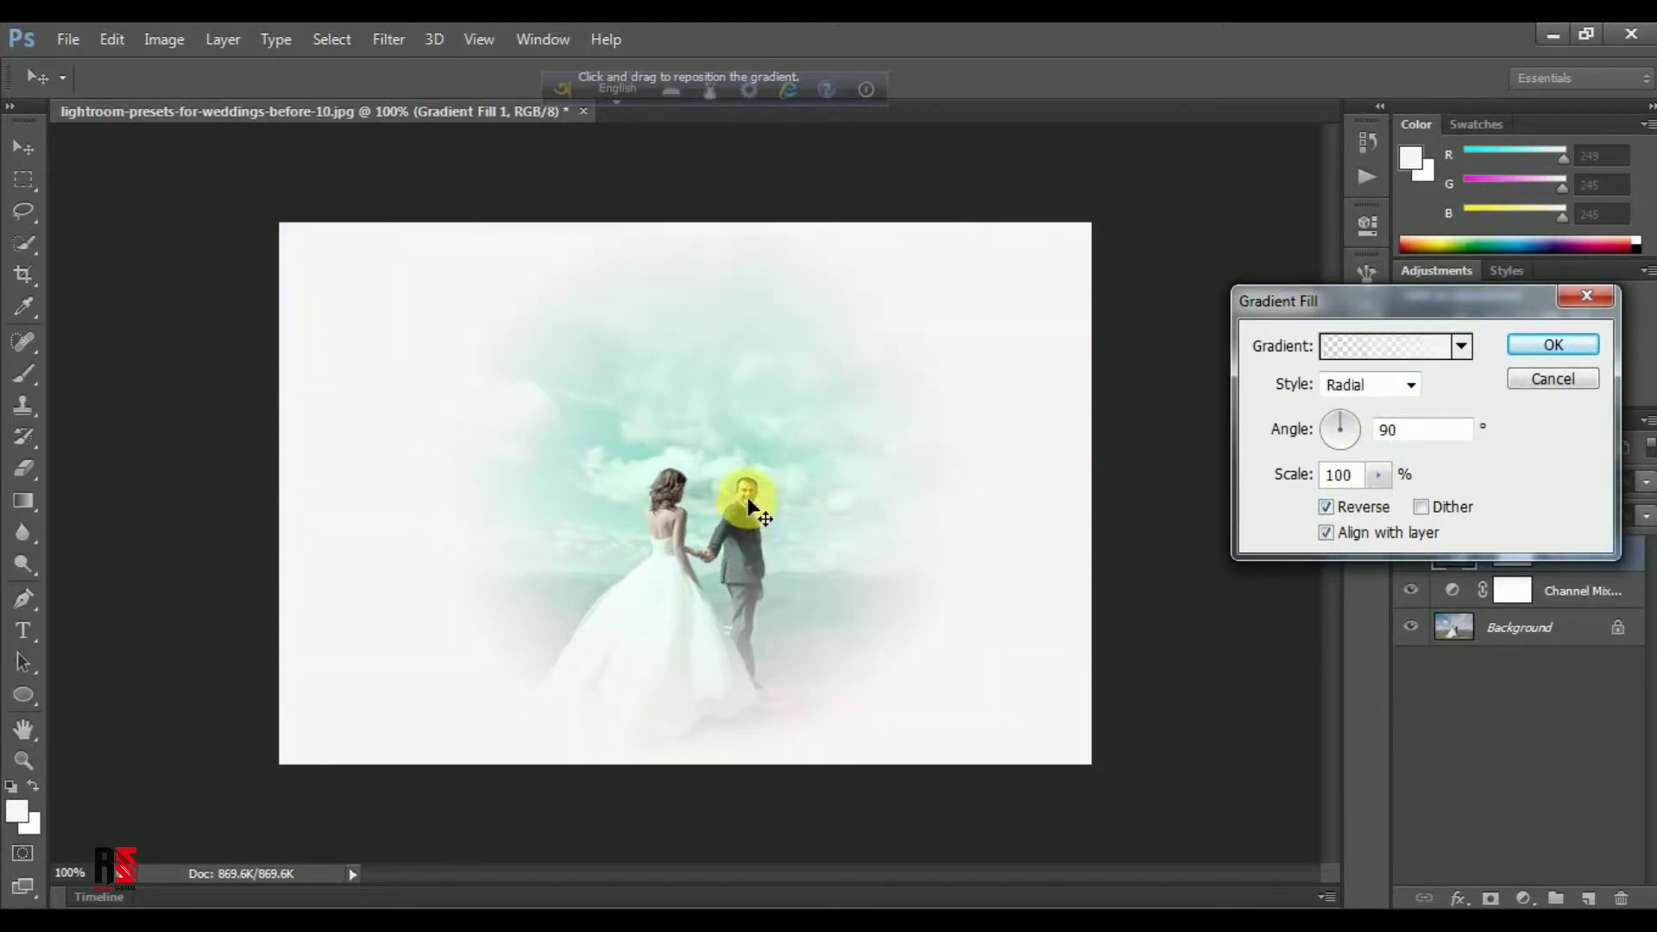
pyautogui.moveTo(745, 512); pyautogui.dragTo(713, 513)
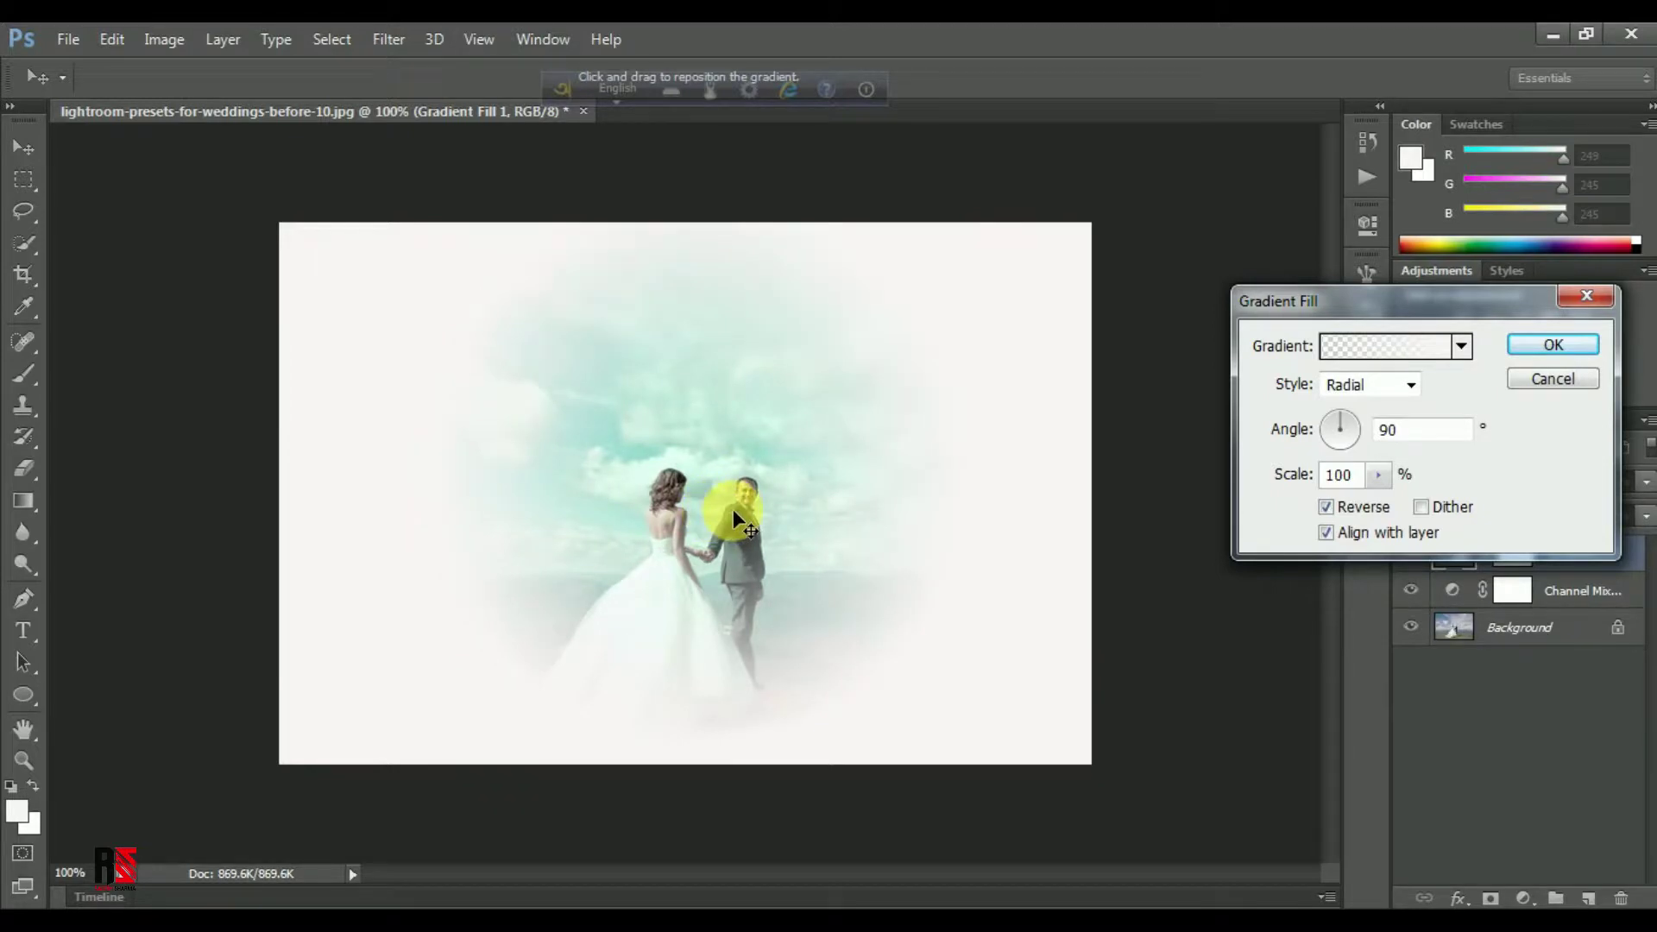
# Set the gradient to scale 111, angle 40.25 with the Neutral Density preset, then compare.
pyautogui.doubleClick(1339, 475)
pyautogui.write('111')
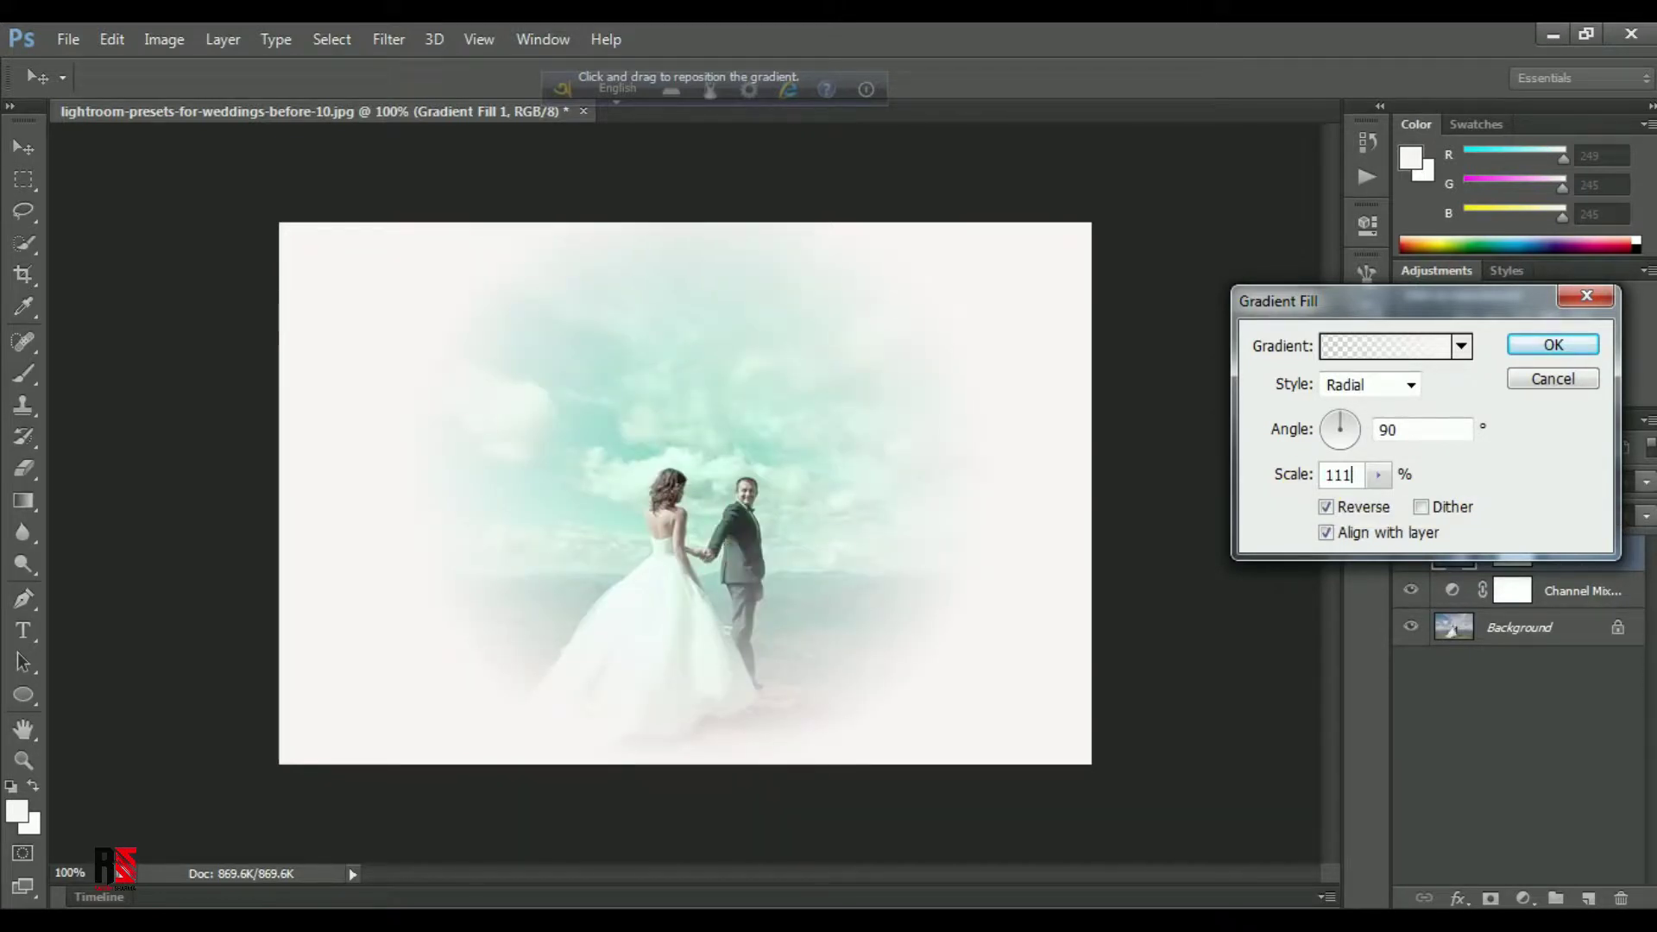
pyautogui.doubleClick(1428, 429)
pyautogui.write('40.25')
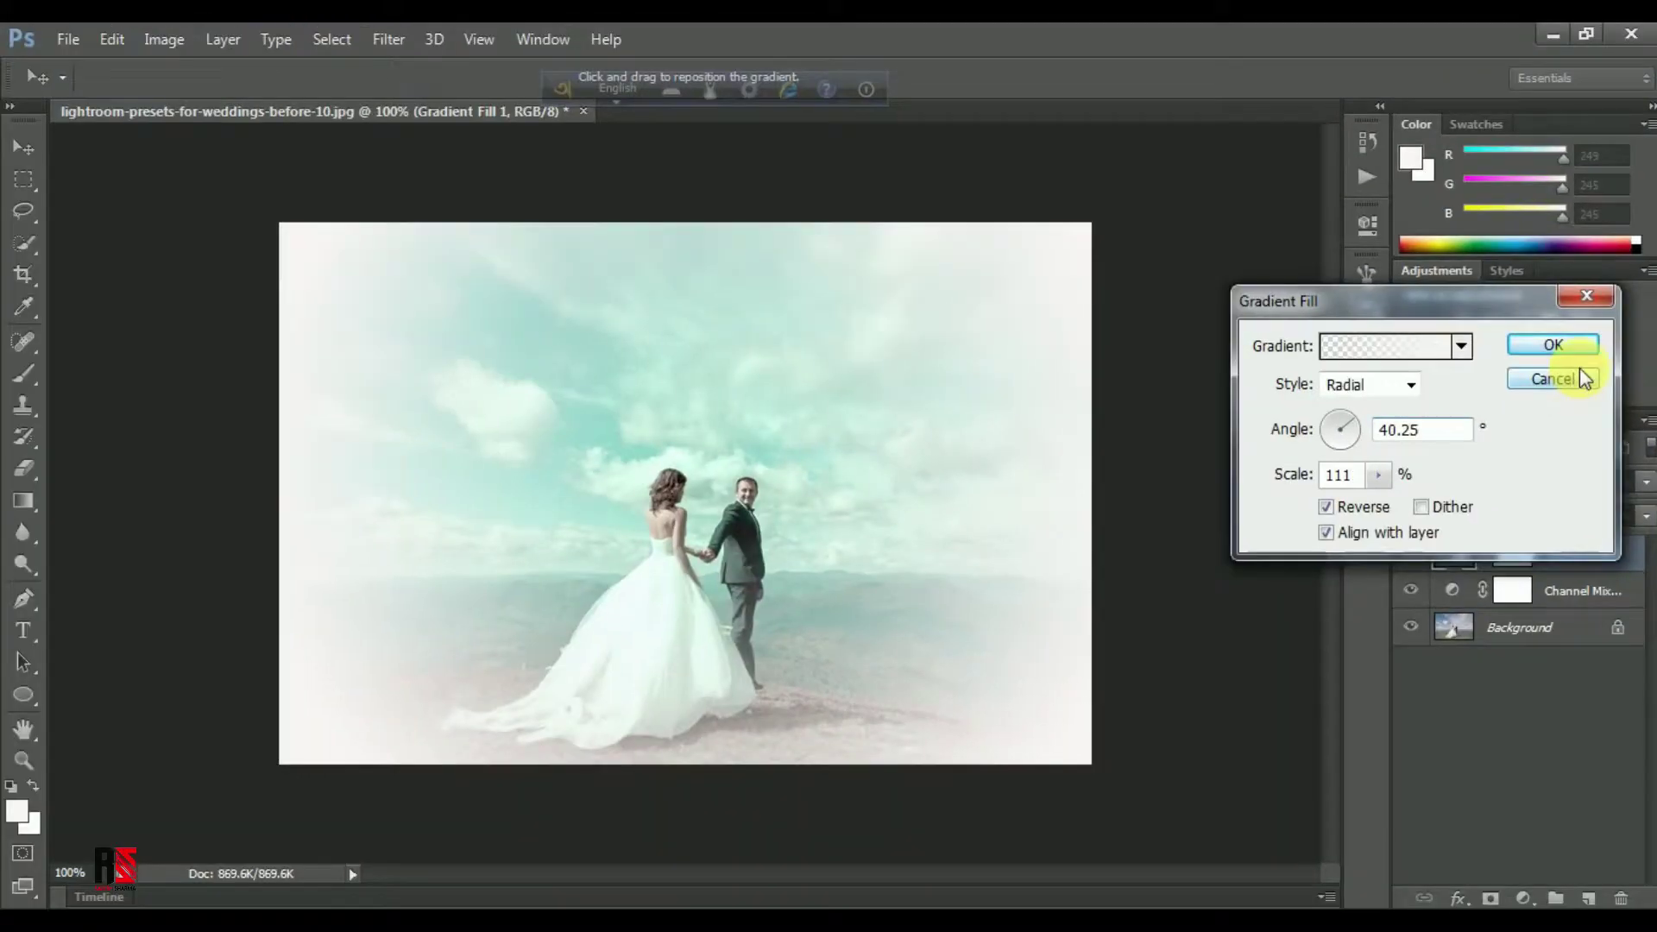
pyautogui.click(1461, 347)
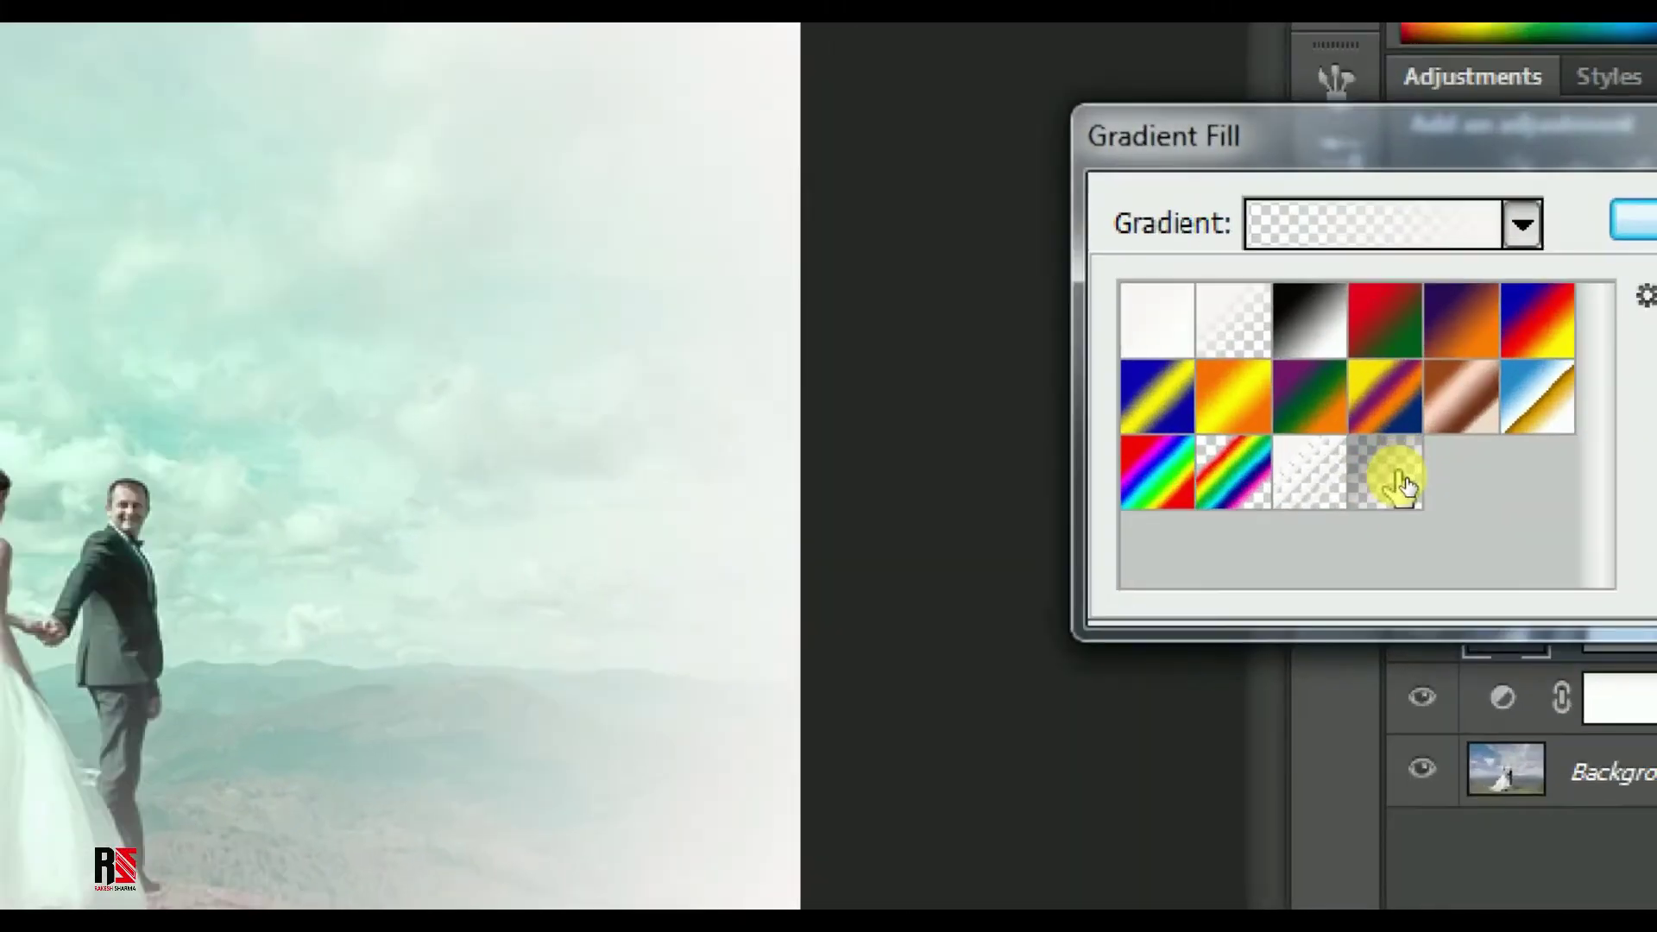
pyautogui.click(1402, 483)
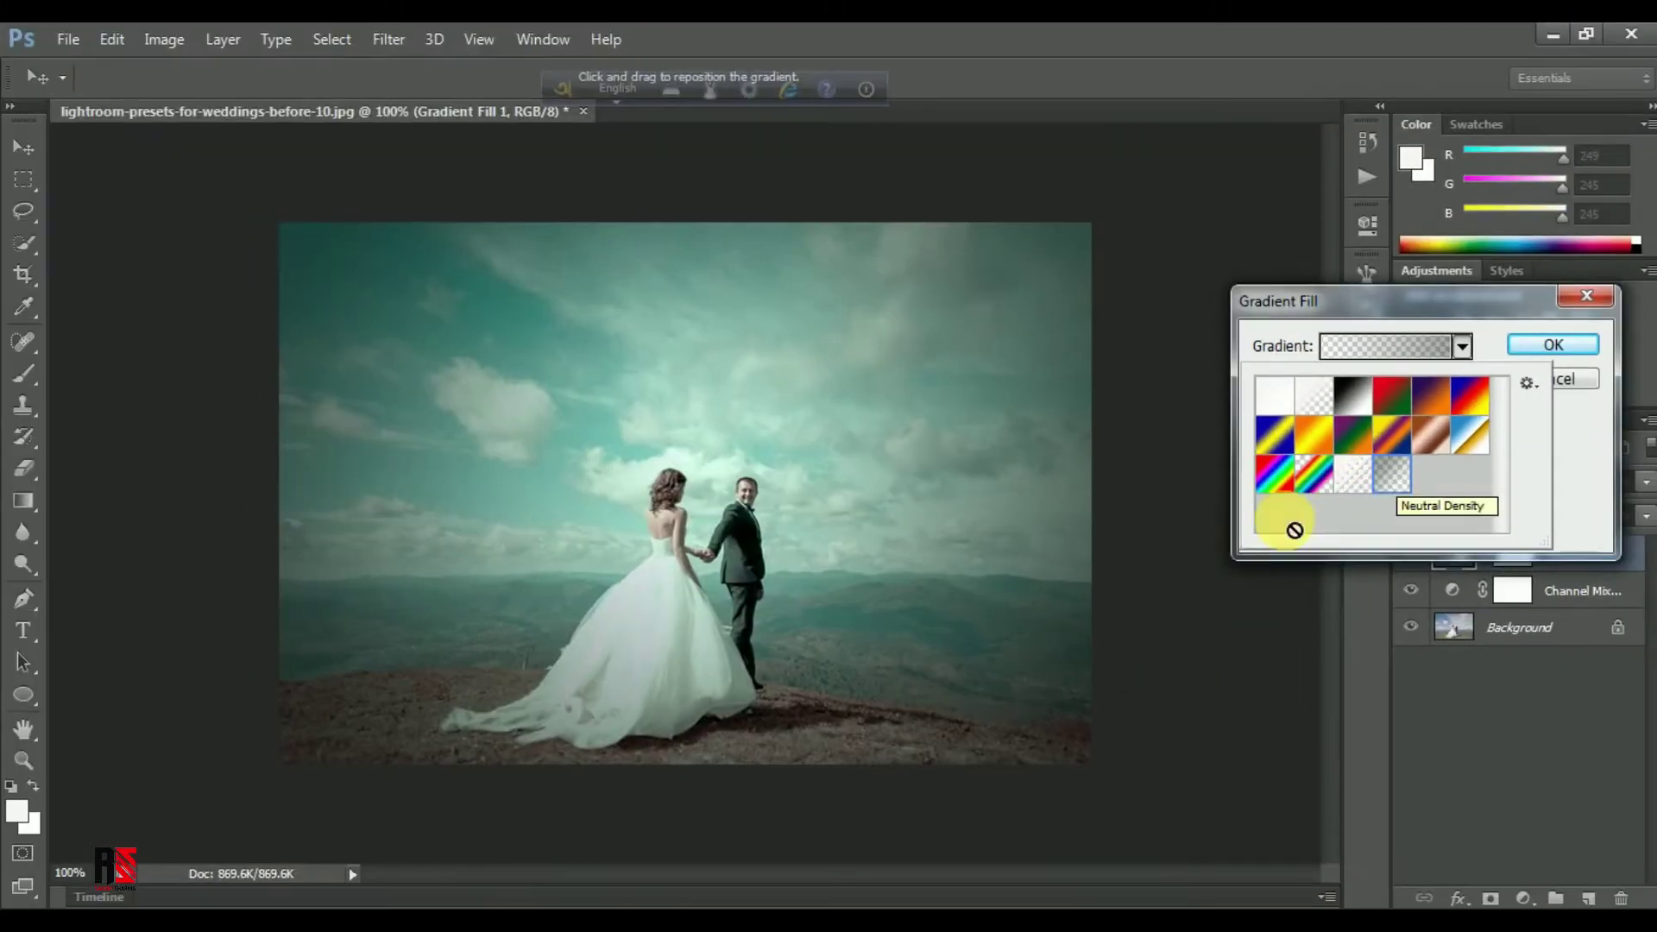
pyautogui.click(1575, 342)
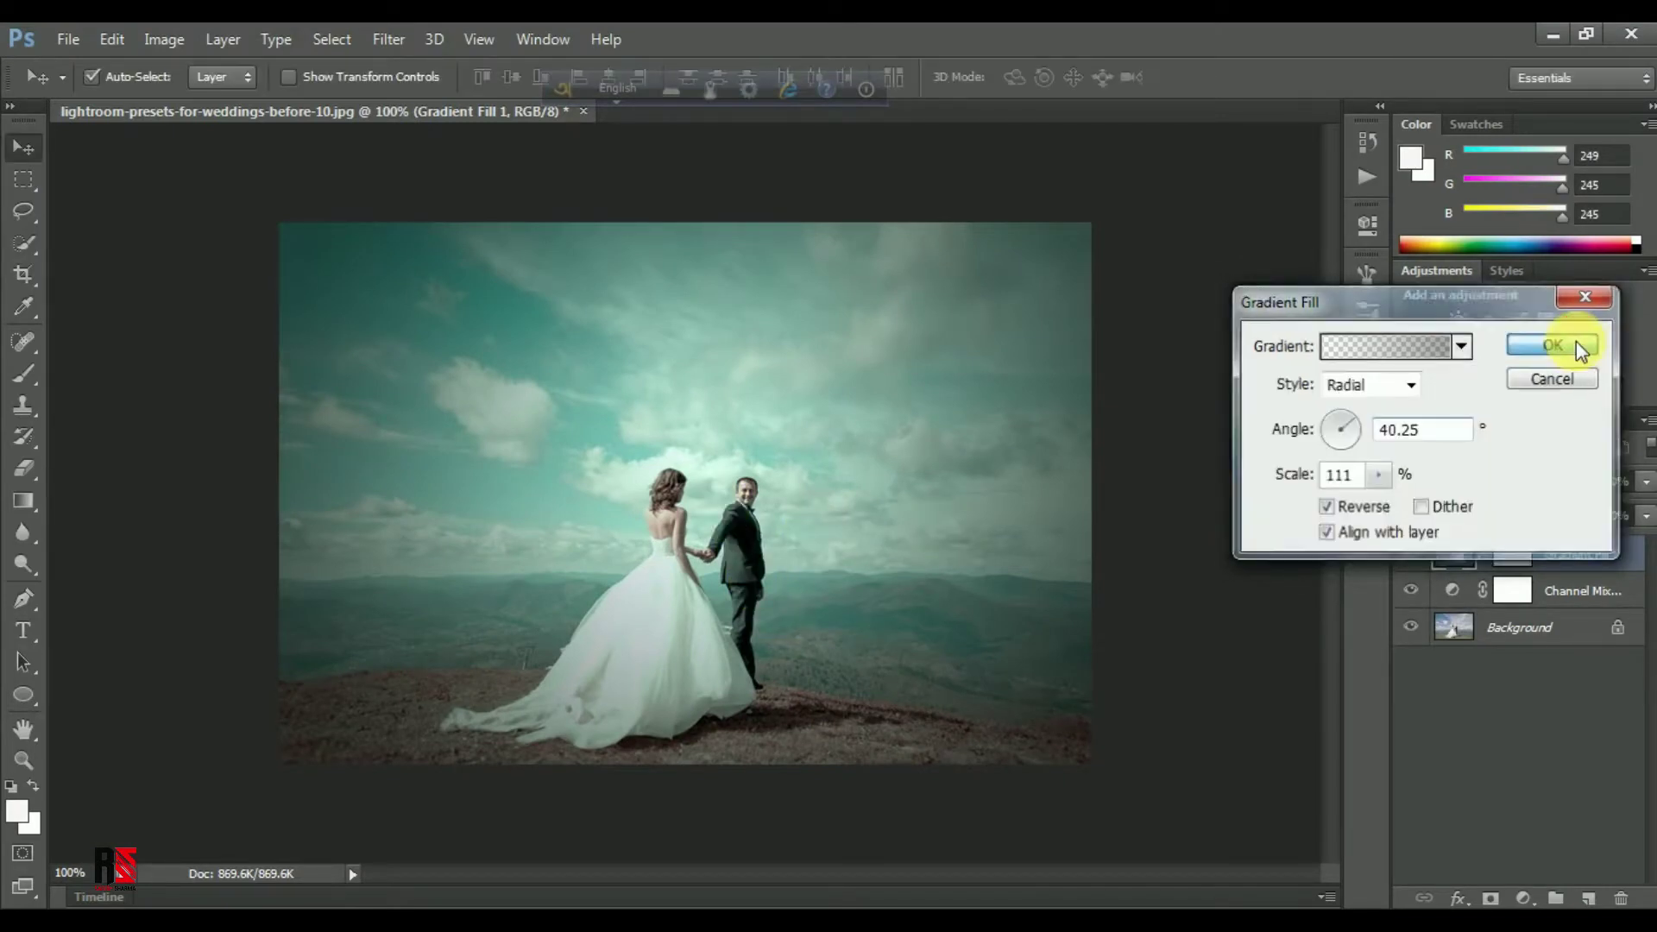
pyautogui.click(1410, 554)
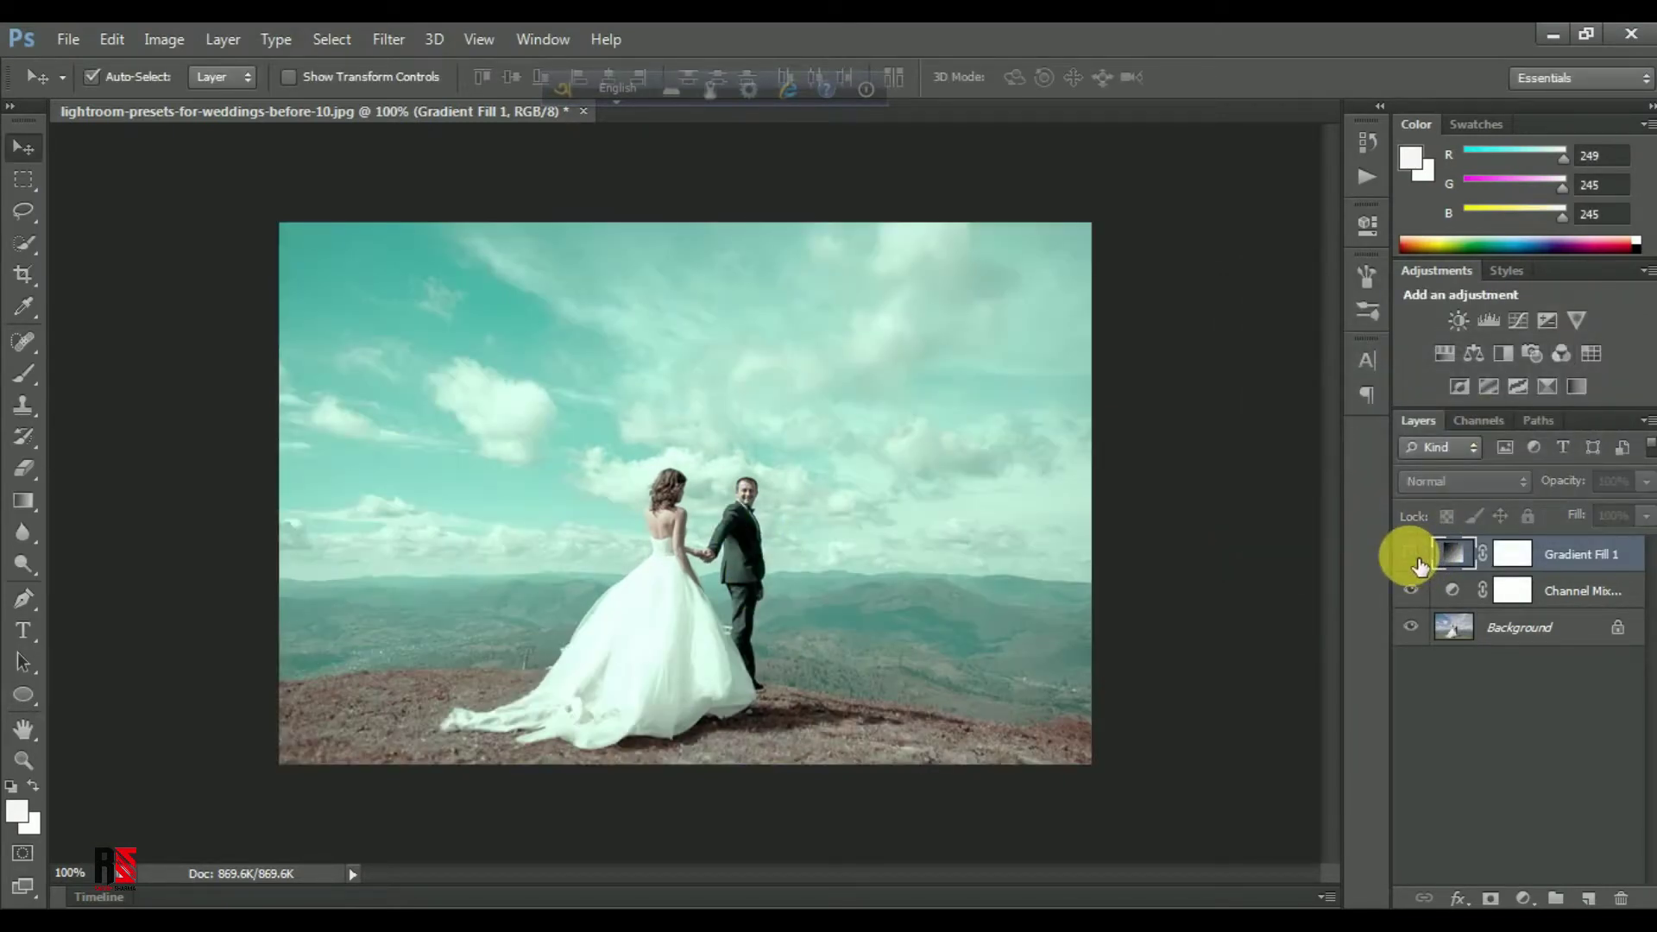
# Add a Color Balance layer with midtones at Cyan/Red +9, Magenta/Green -27, Yellow/Blue +11.
pyautogui.click(1412, 556)
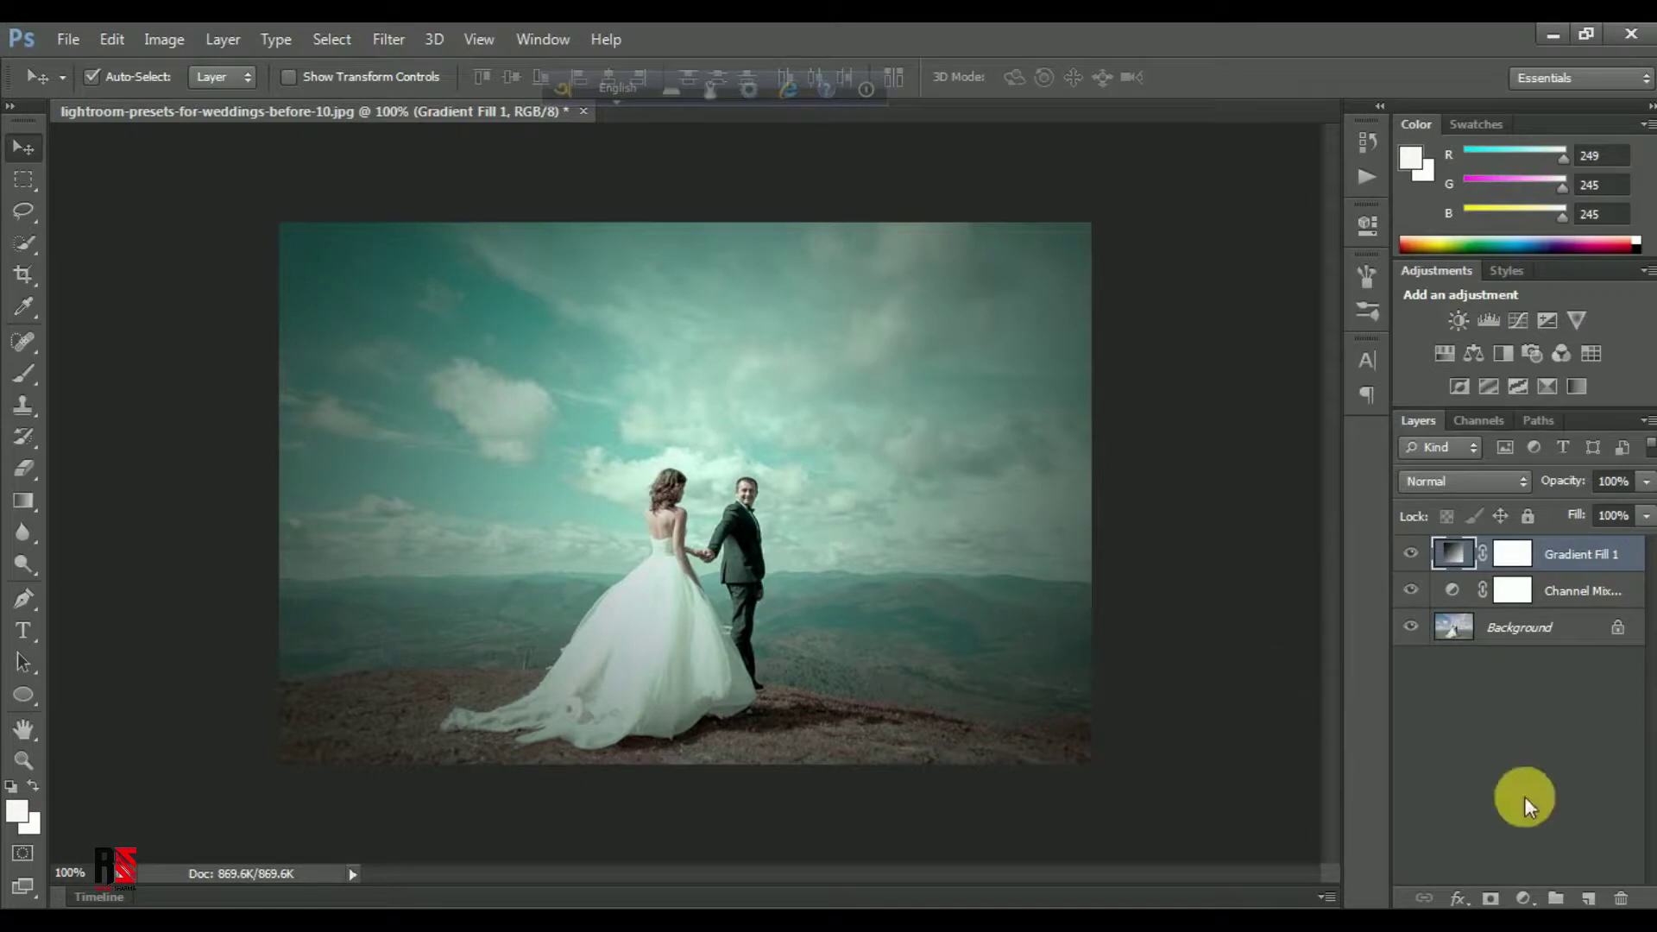
pyautogui.click(1551, 899)
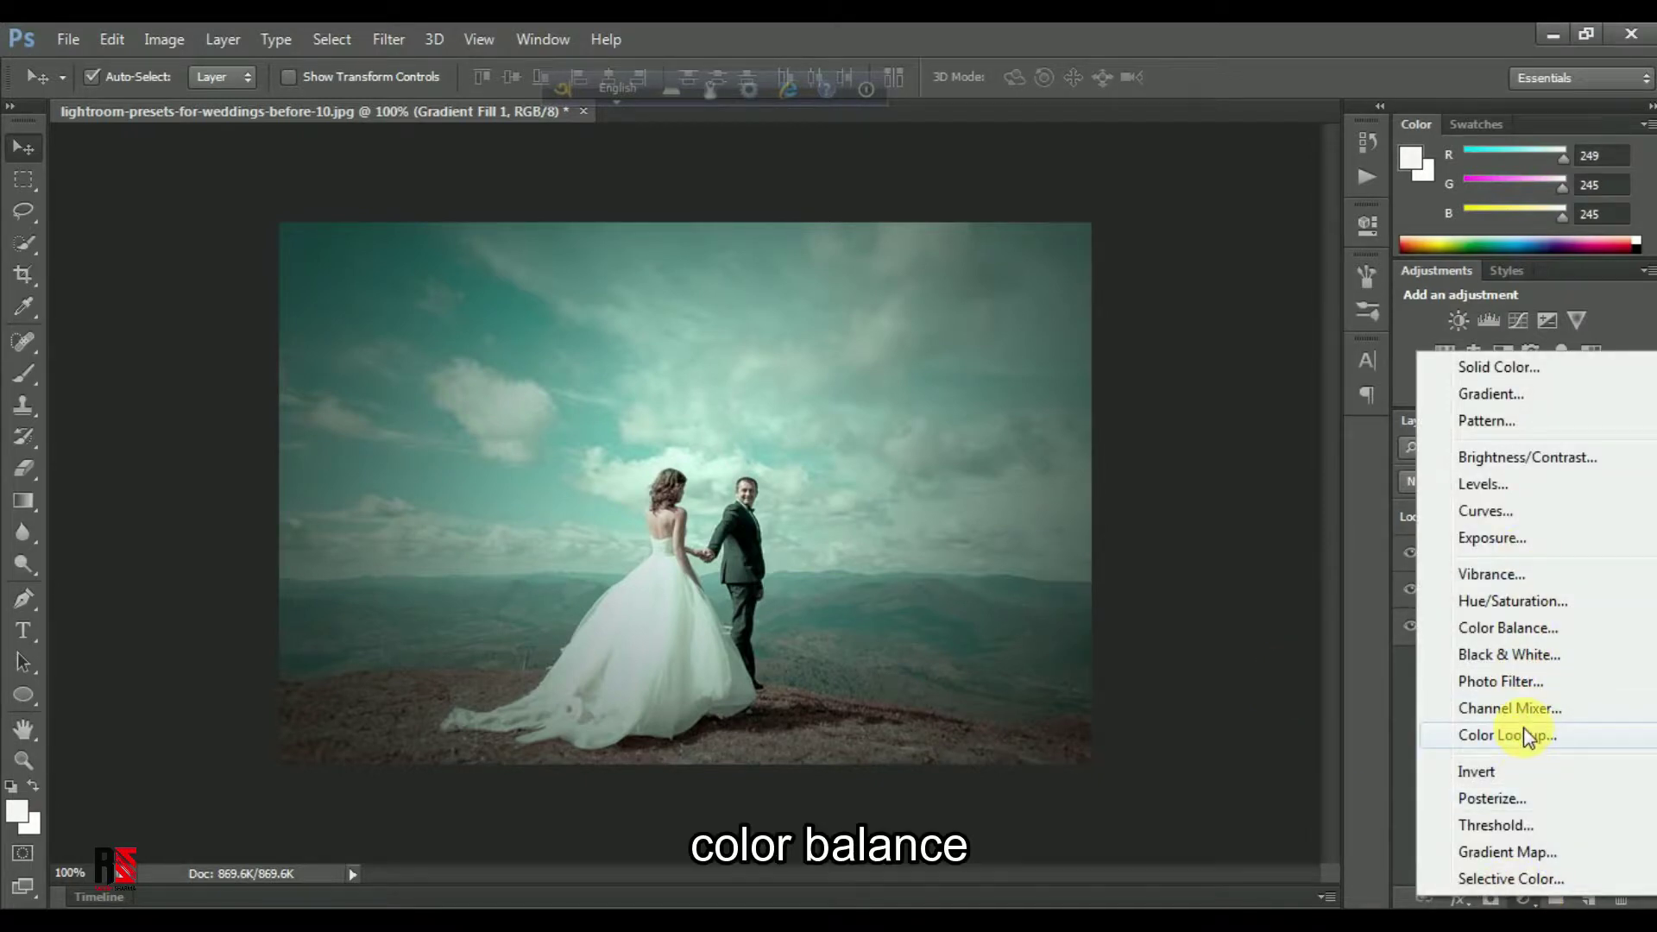
pyautogui.click(1523, 632)
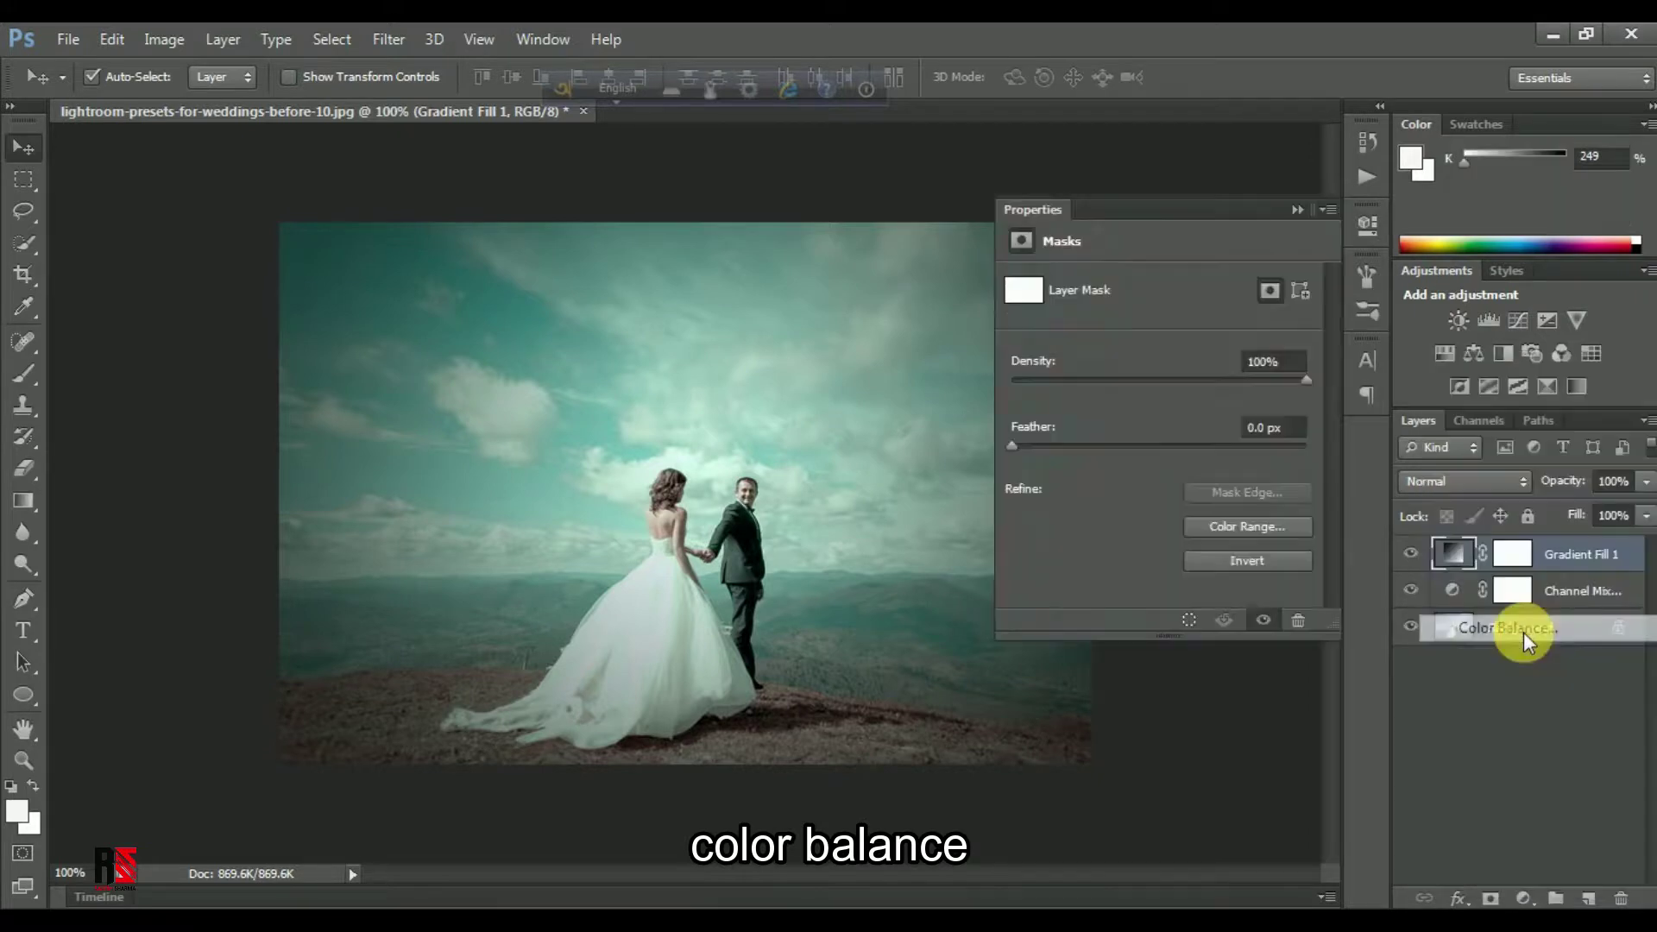
pyautogui.moveTo(1121, 347)
pyautogui.mouseDown()
pyautogui.moveTo(1135, 340)
pyautogui.moveTo(1107, 340)
pyautogui.moveTo(1129, 342)
pyautogui.mouseUp()
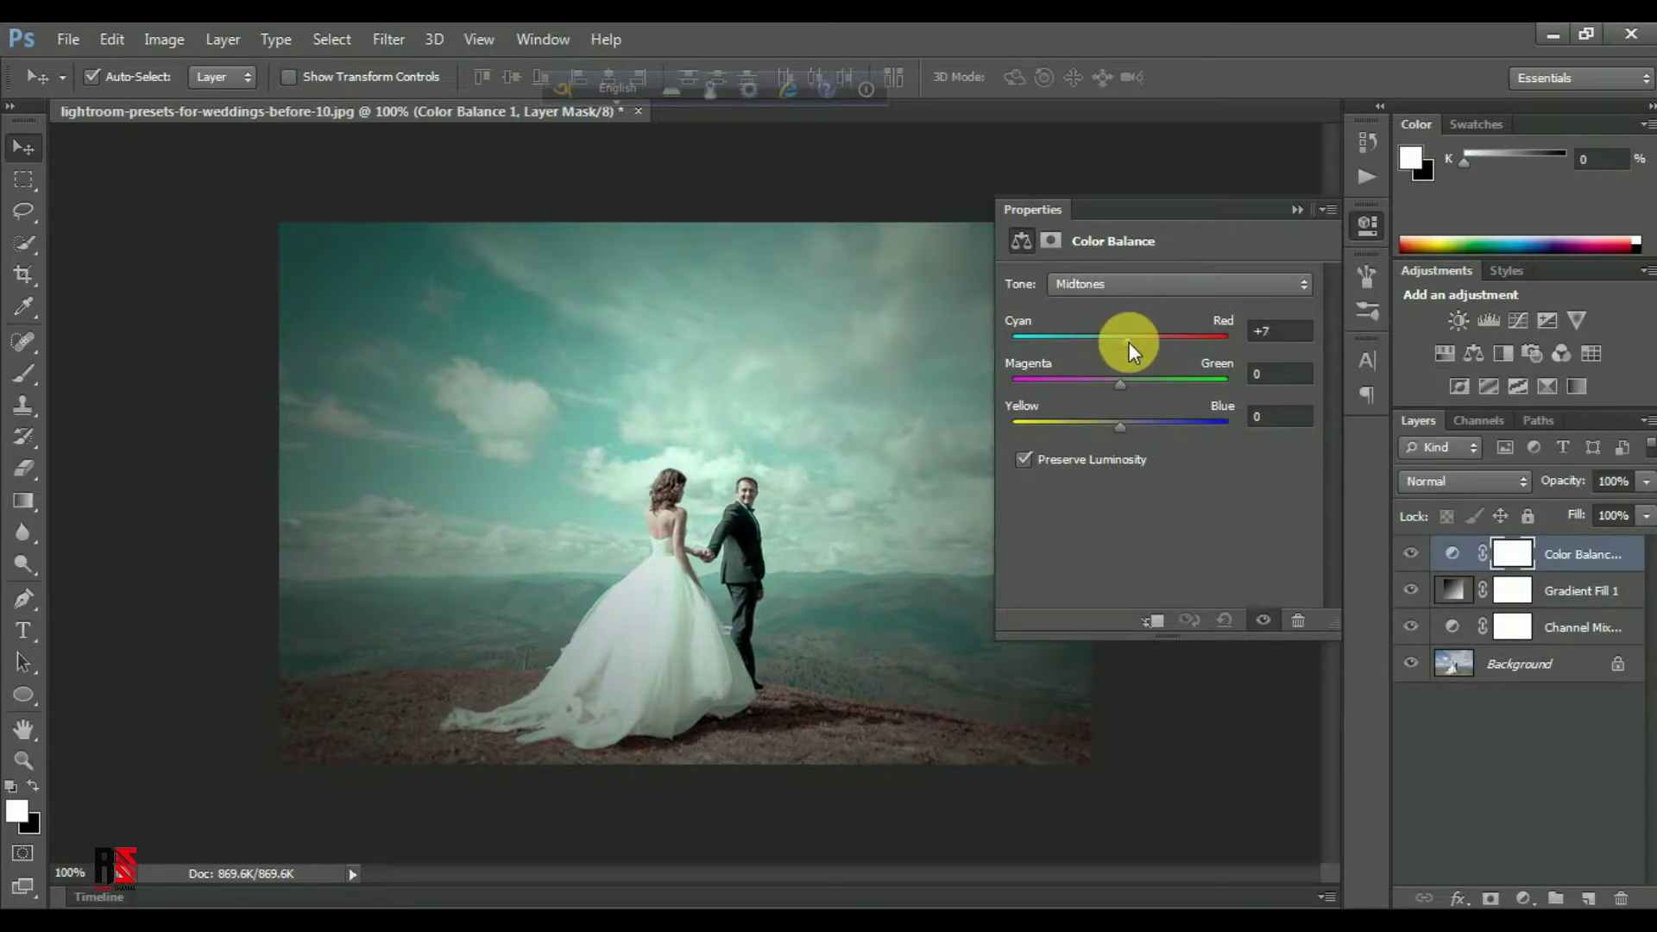
pyautogui.moveTo(1116, 384); pyautogui.dragTo(1091, 390)
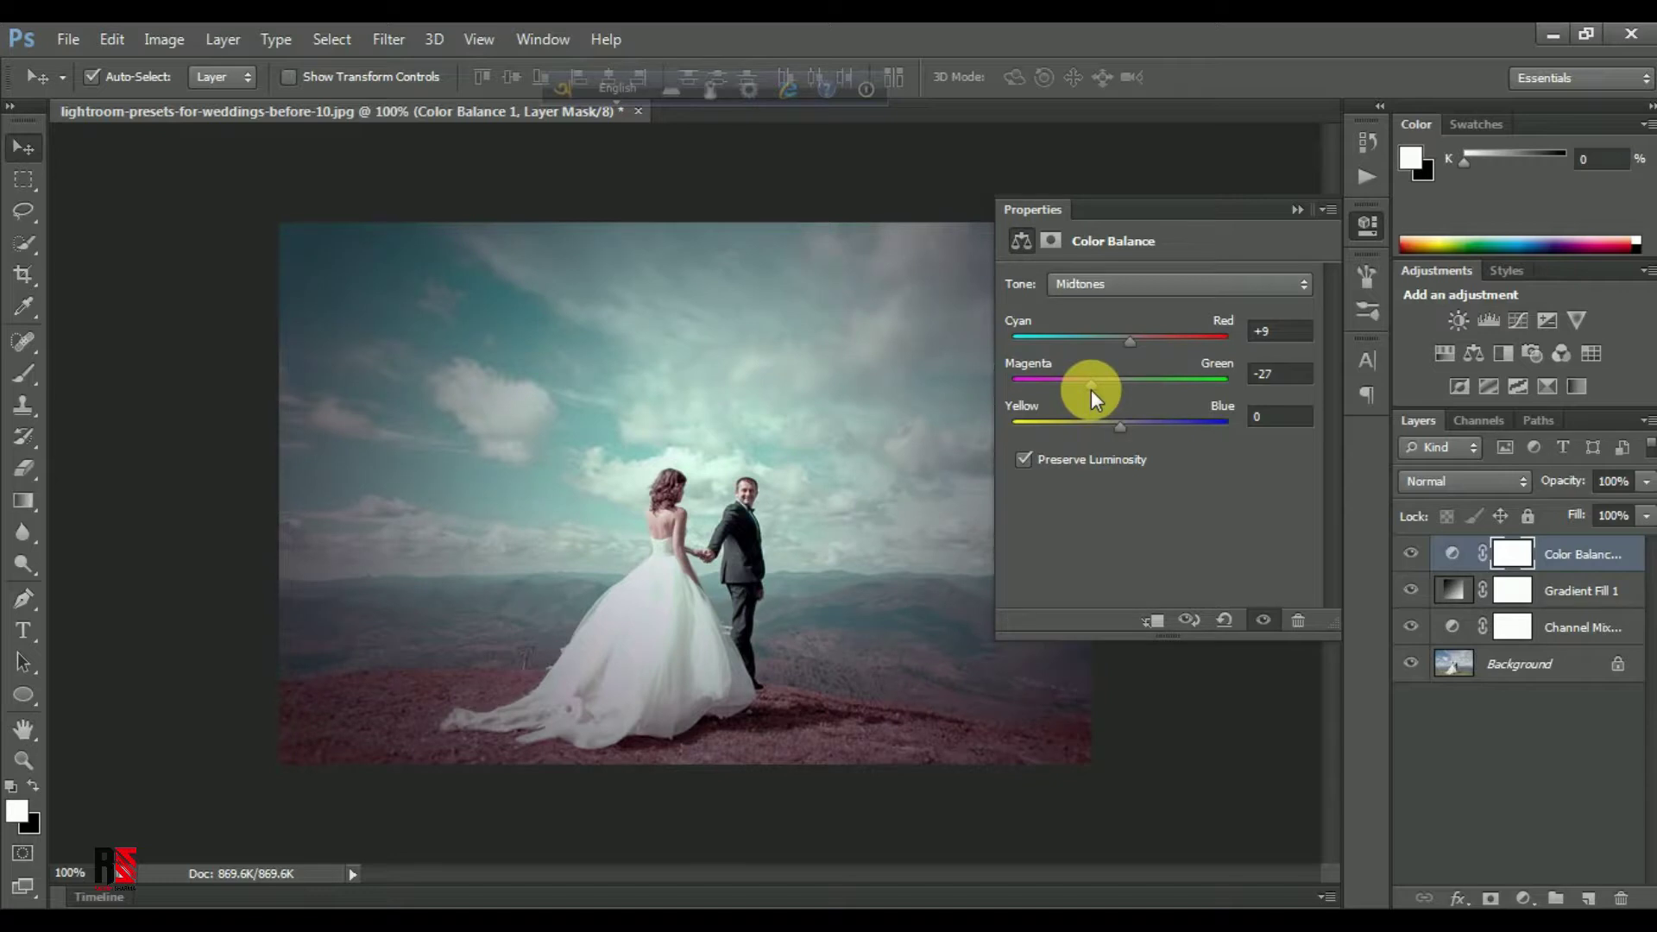
pyautogui.moveTo(1117, 424); pyautogui.dragTo(1132, 422)
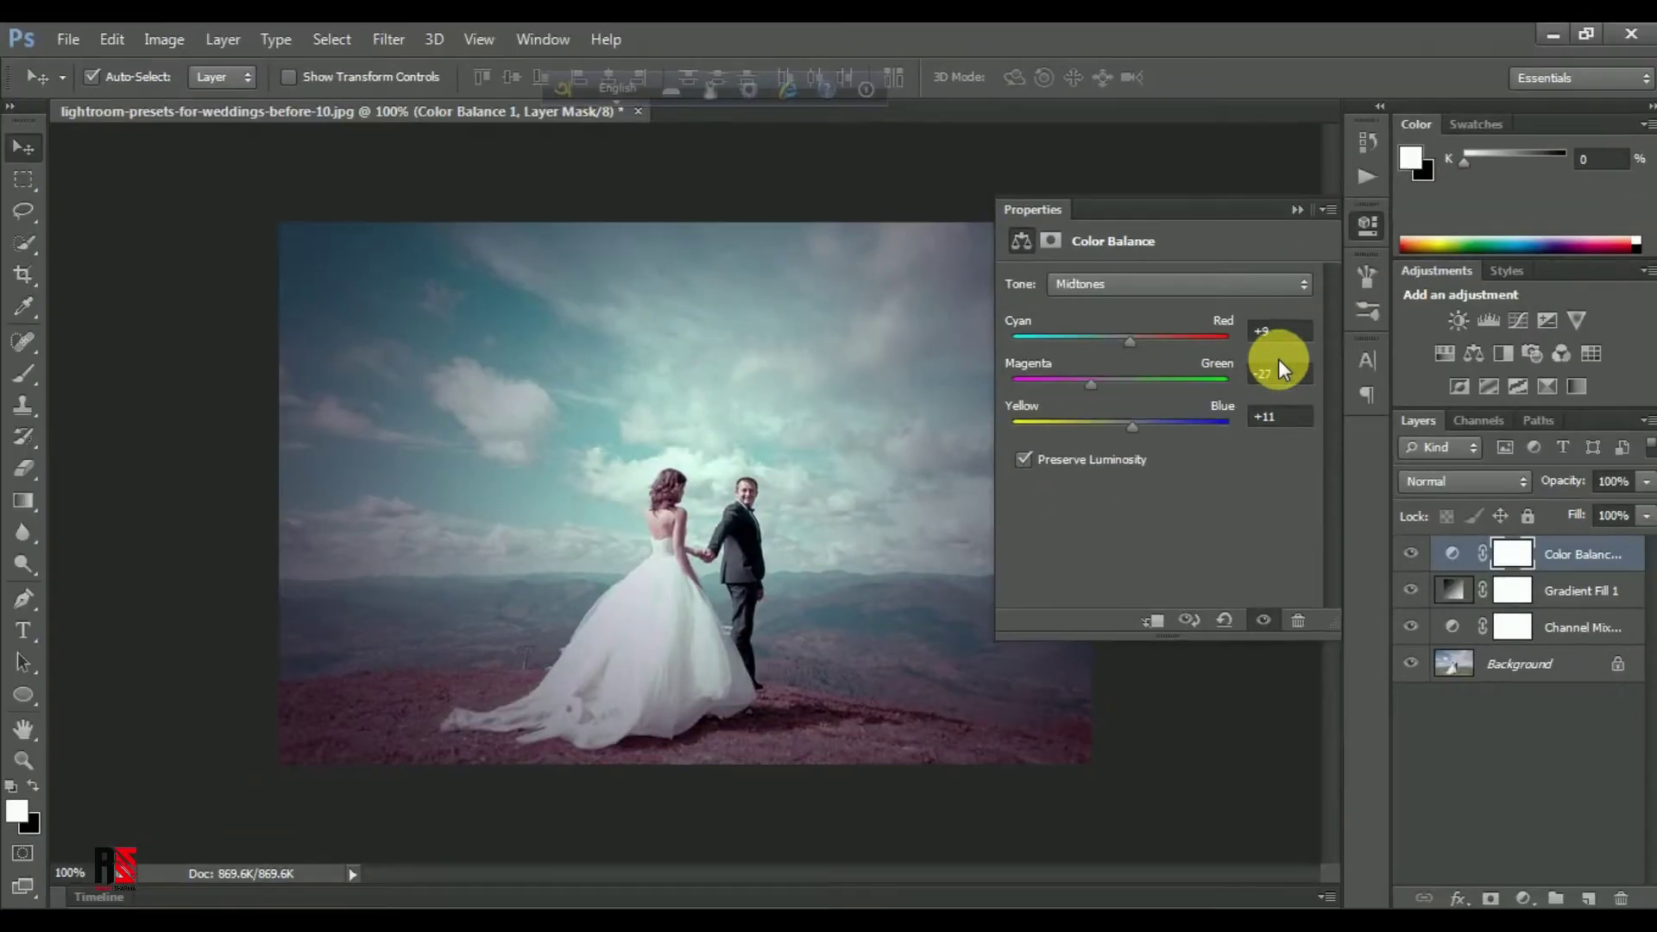
pyautogui.click(1297, 210)
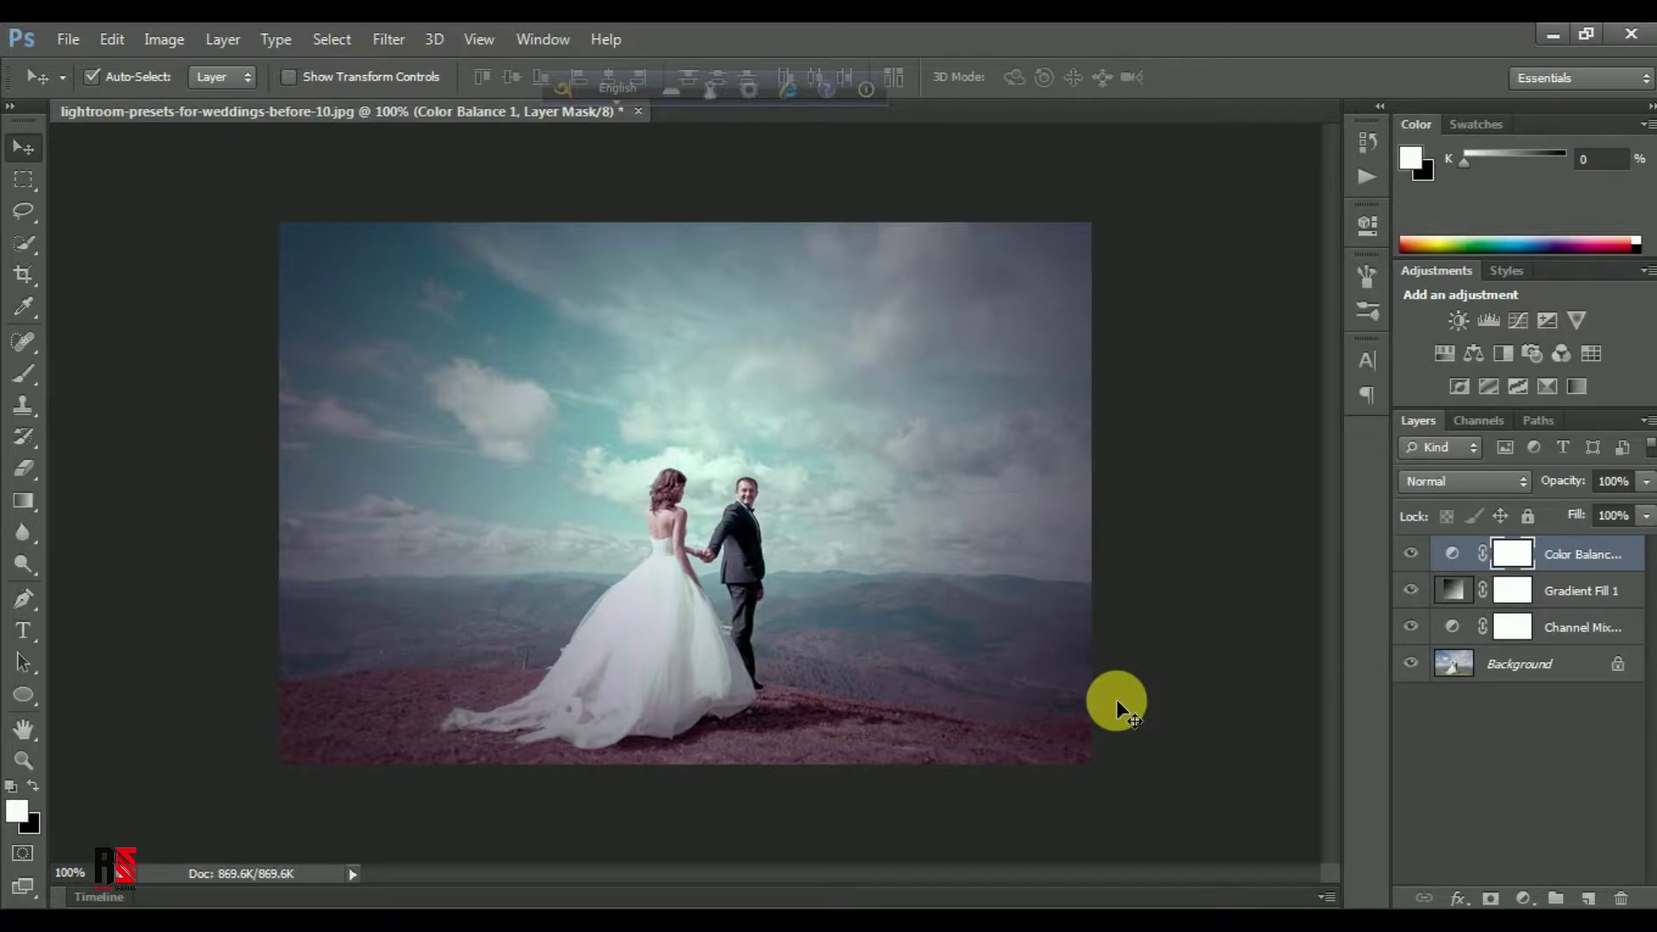
pyautogui.click(1523, 898)
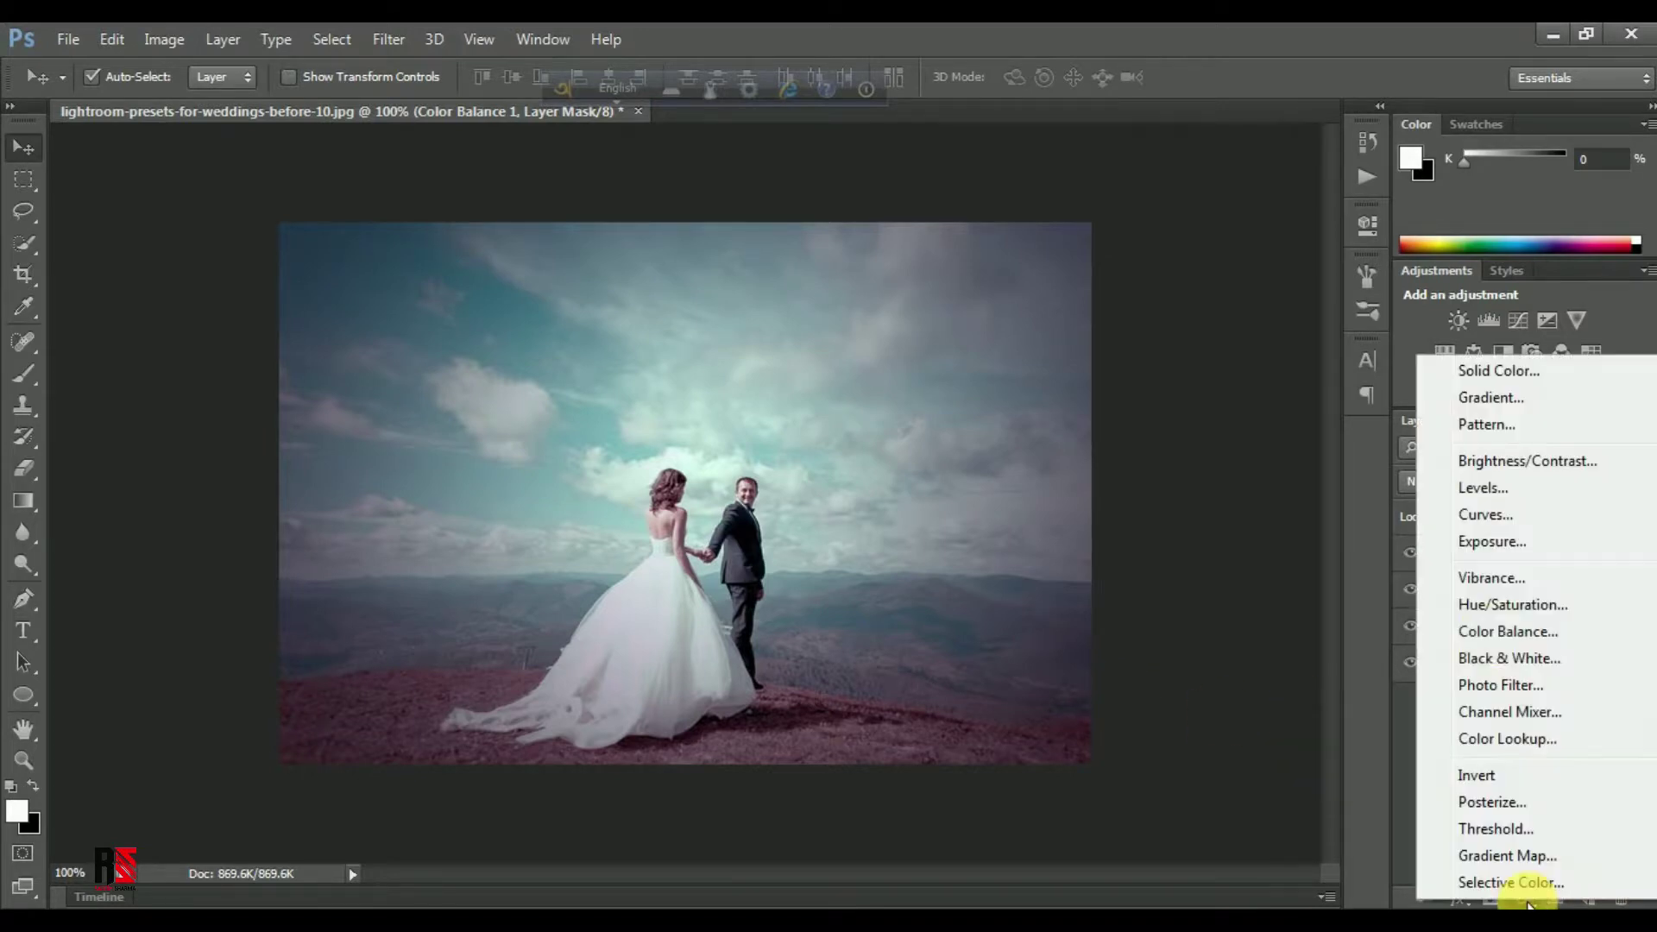
# Add an Exposure layer at exposure -0.06 with offset raised to about +0.0248.
pyautogui.click(1491, 541)
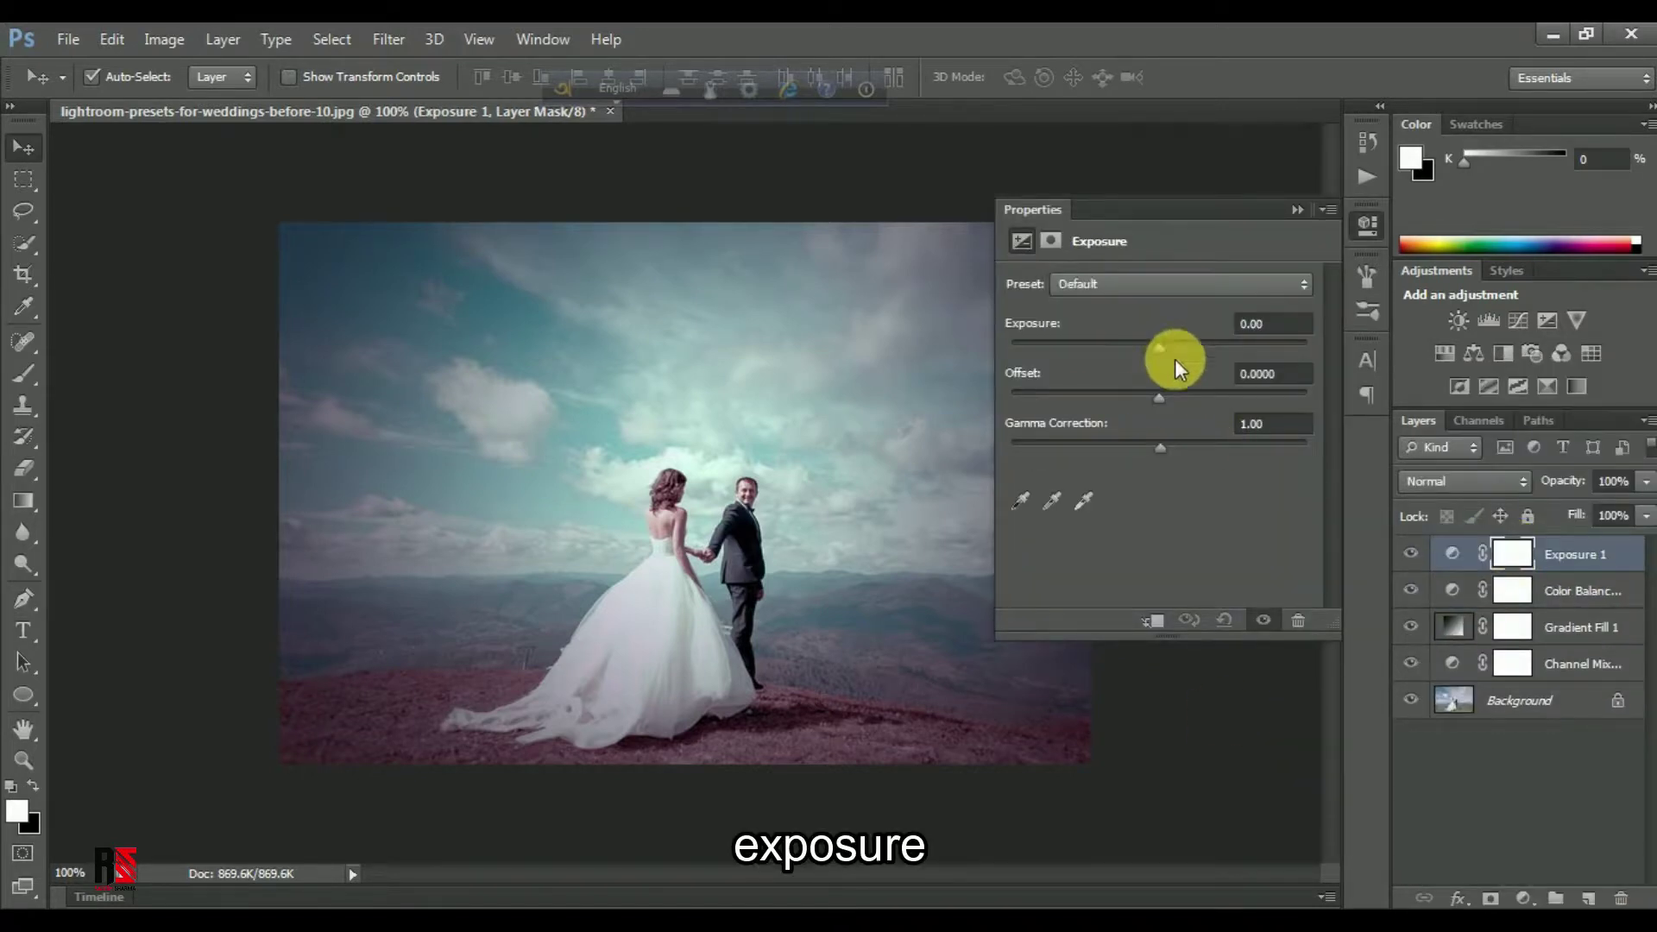
pyautogui.moveTo(1160, 348); pyautogui.dragTo(1162, 349)
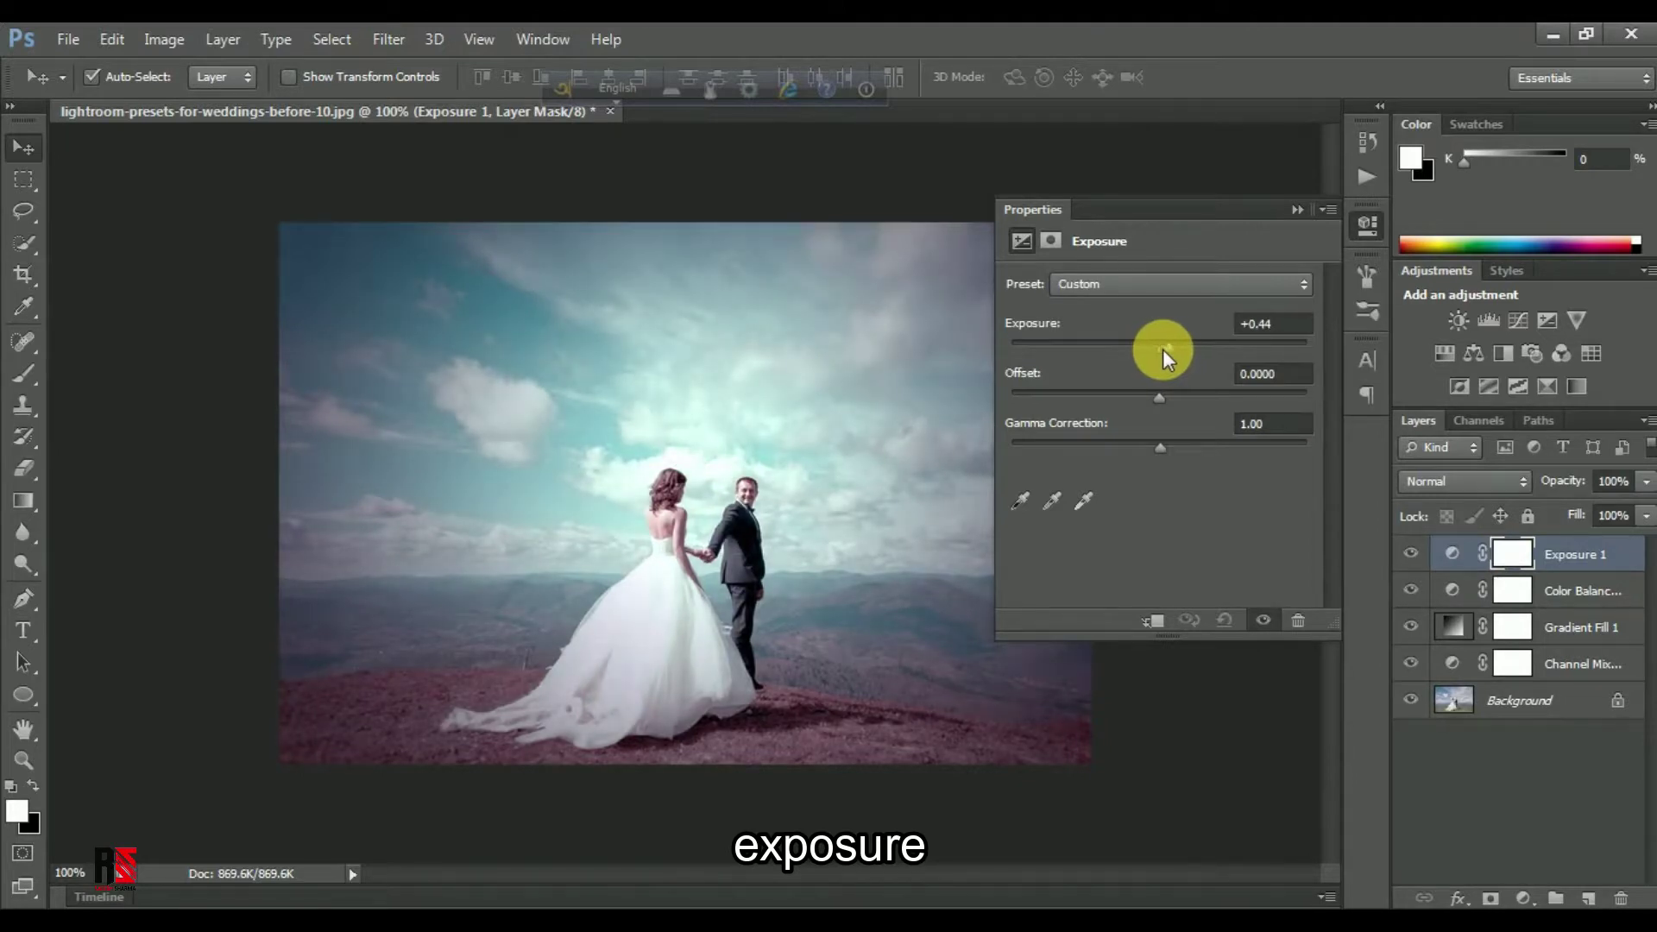
pyautogui.moveTo(1161, 349); pyautogui.dragTo(1158, 350)
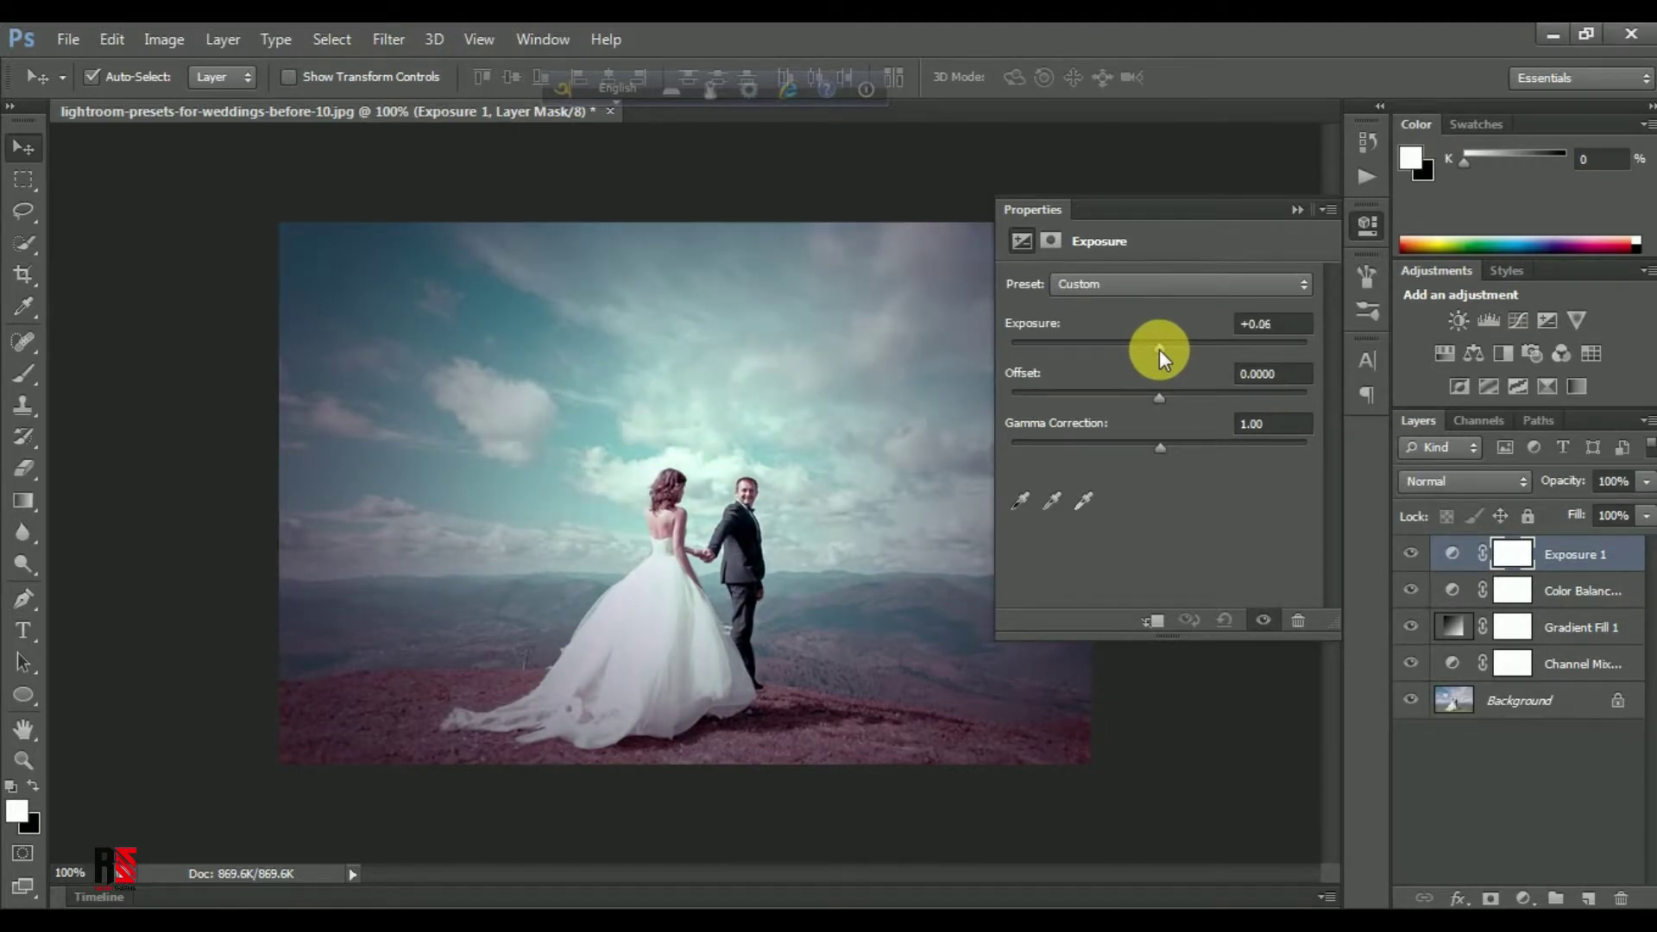
pyautogui.moveTo(1158, 399); pyautogui.dragTo(1167, 401)
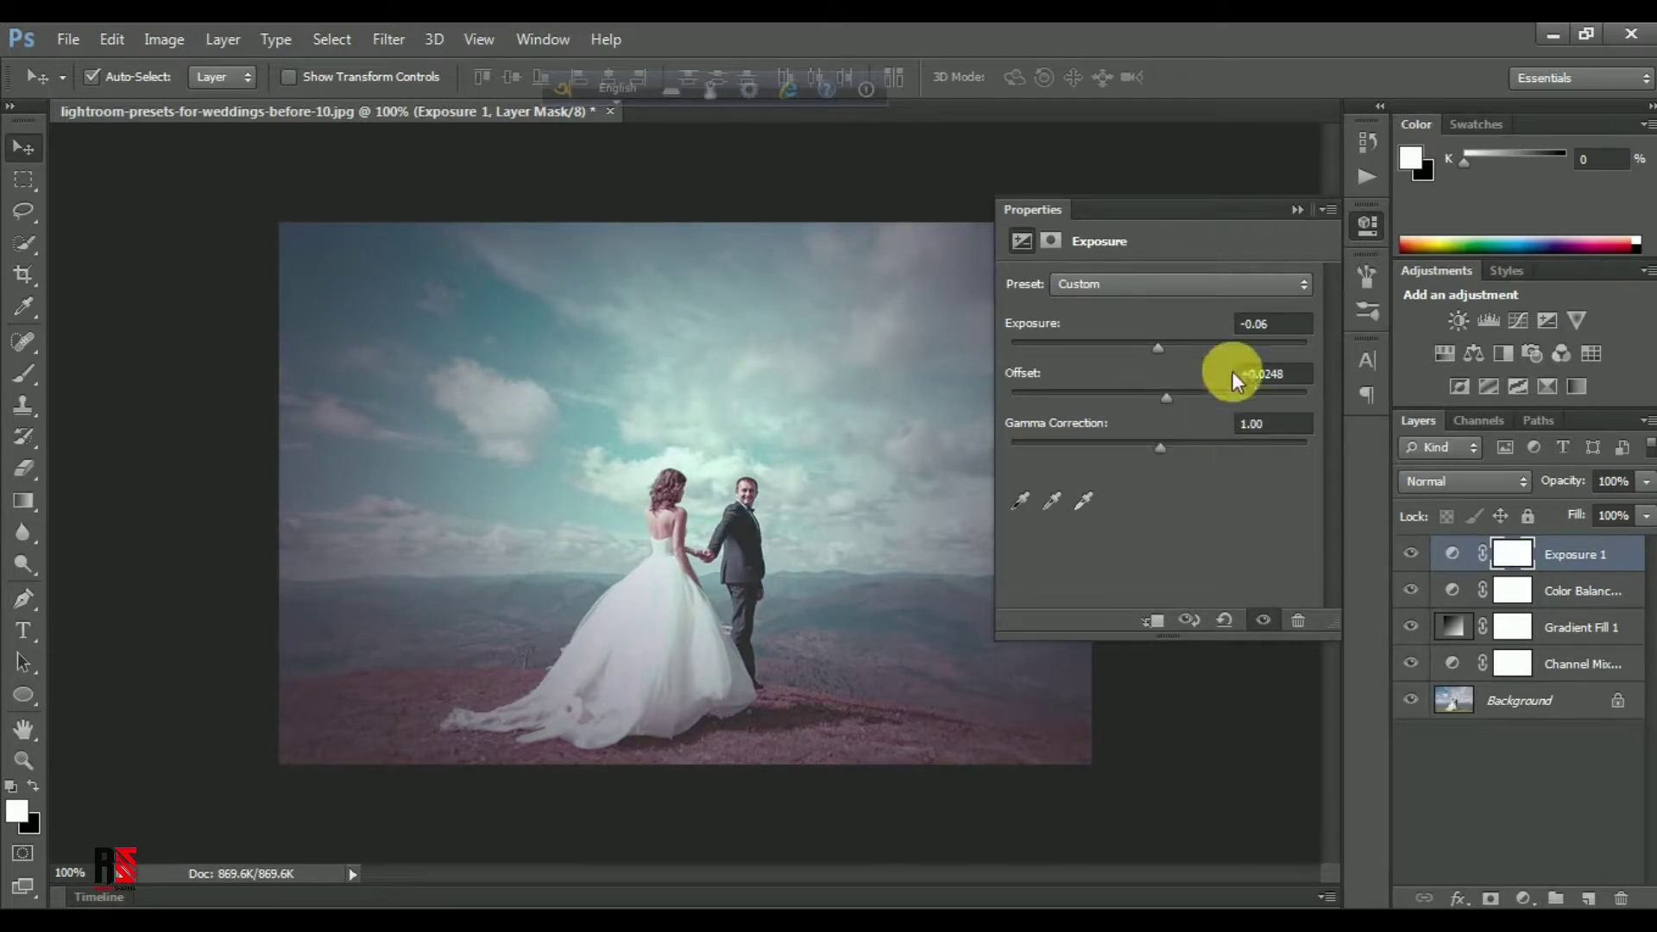
pyautogui.click(1295, 210)
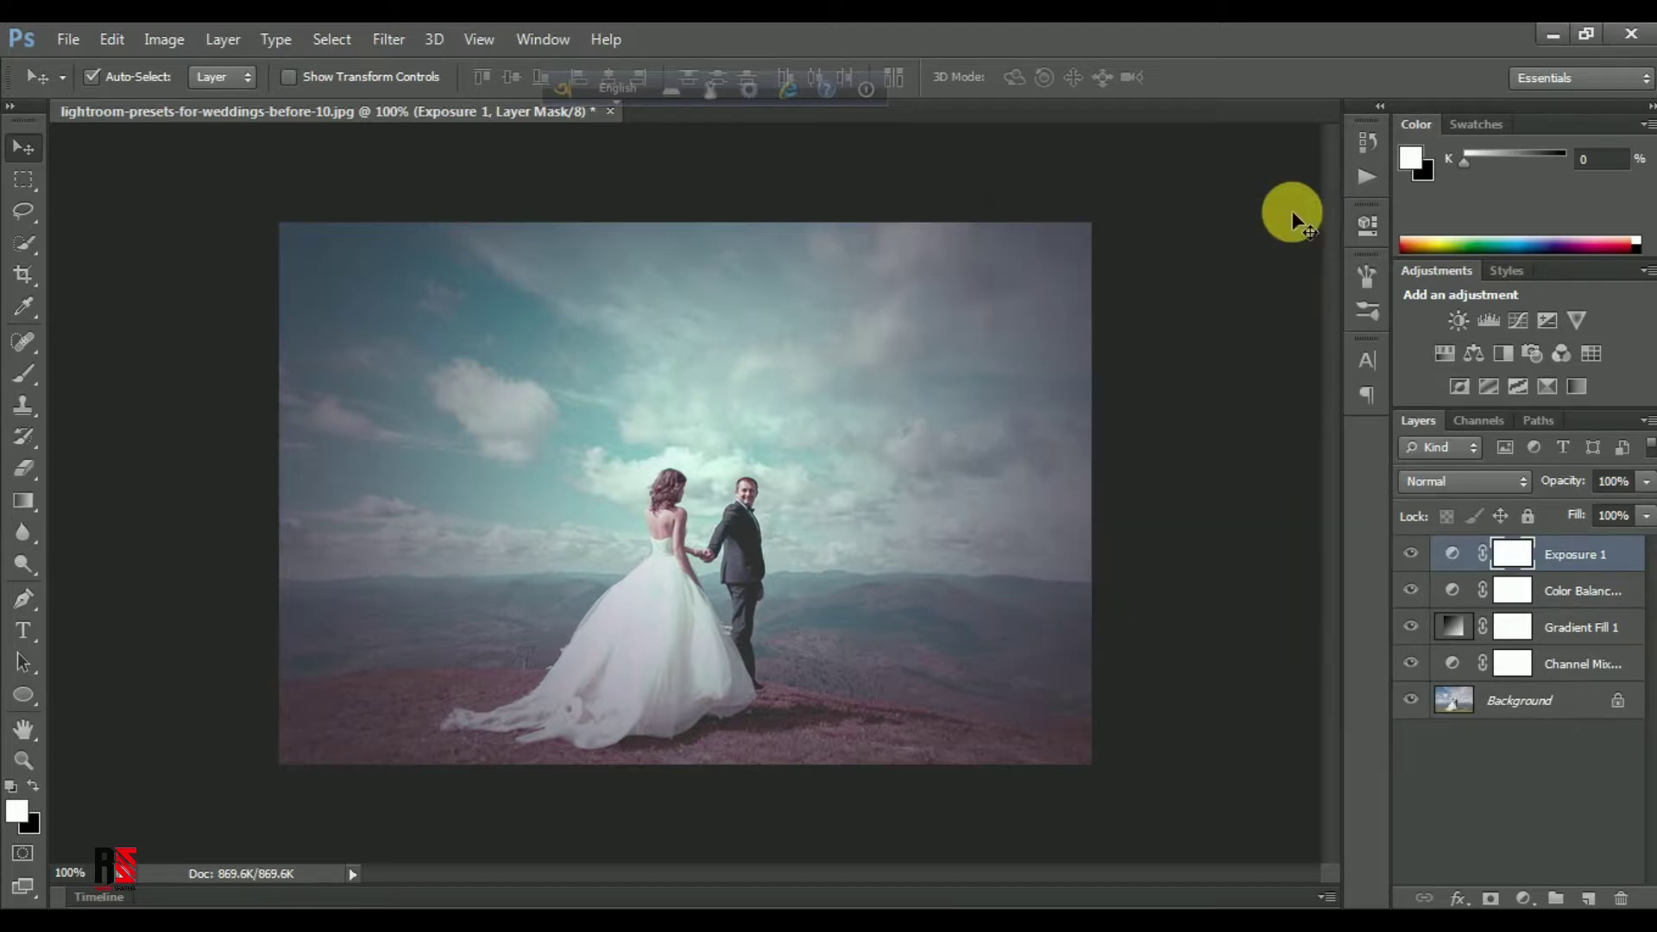
pyautogui.click(1538, 903)
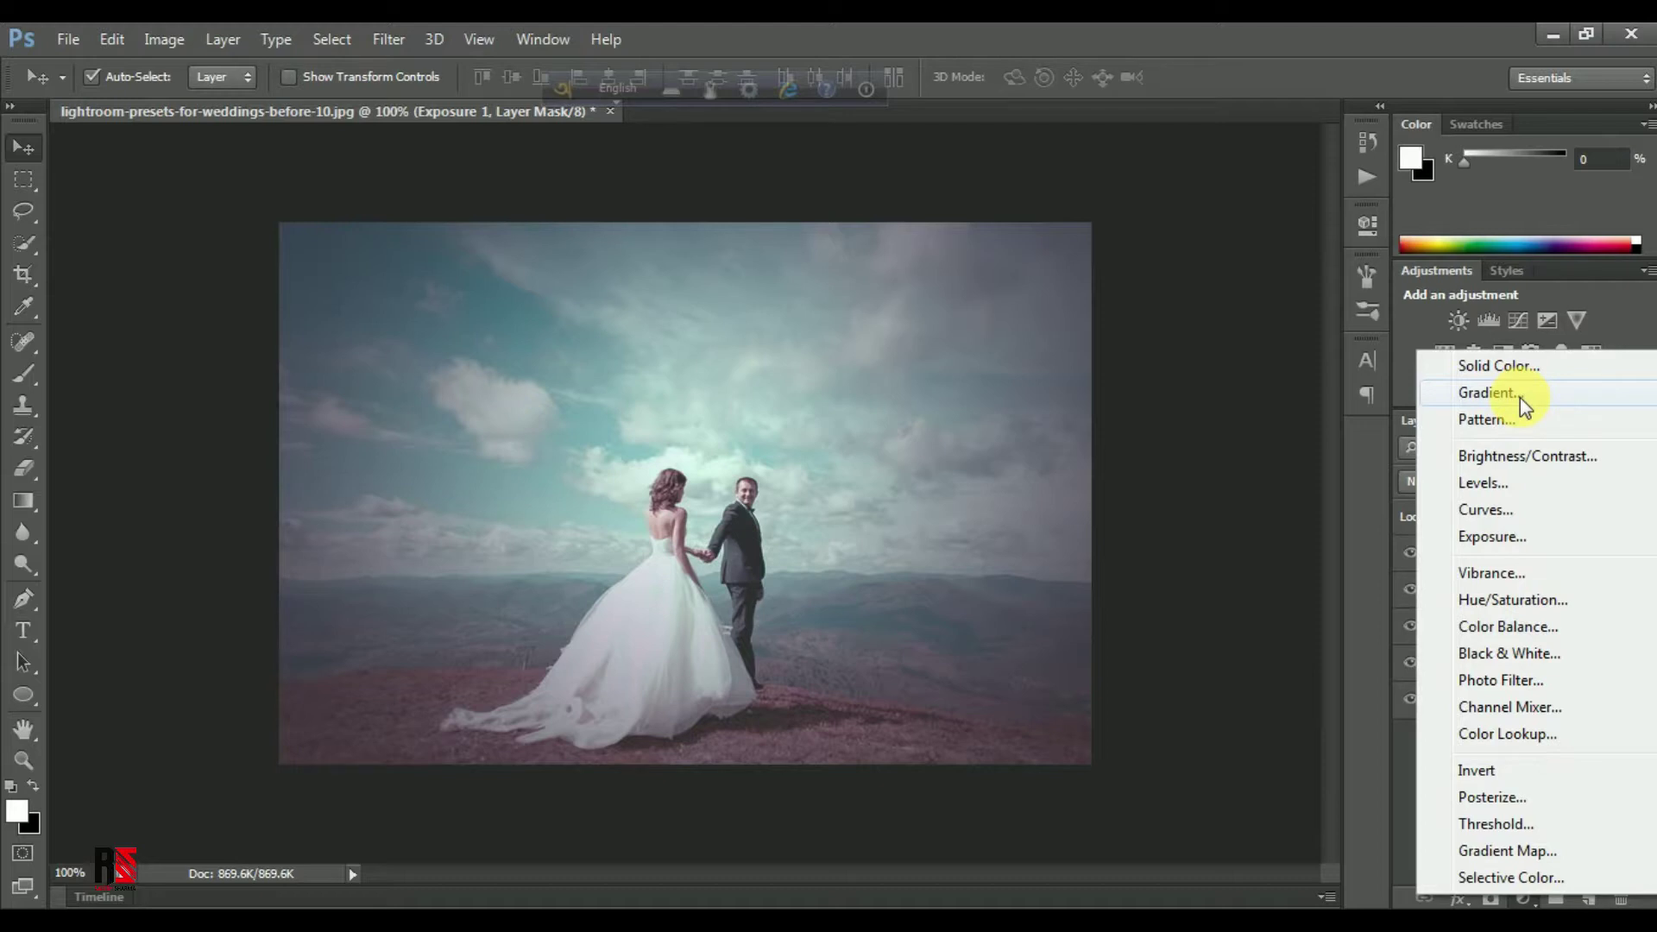
# Add a Curves layer with a brightened midtone point and a raised black point for a faded look.
pyautogui.click(1499, 514)
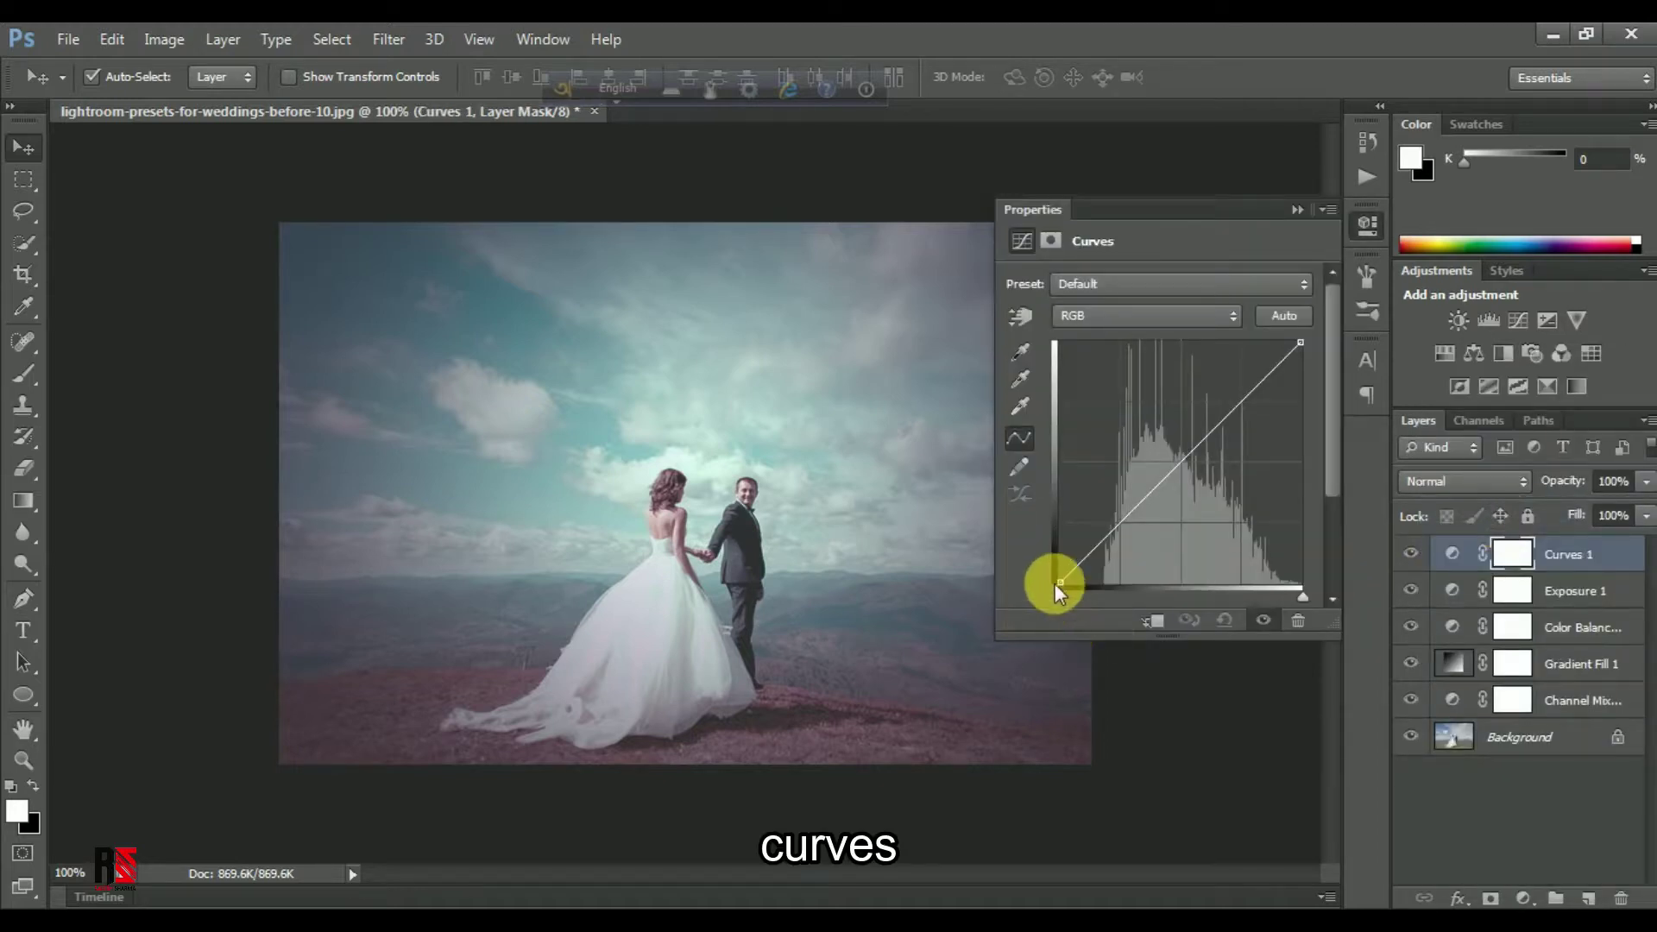
pyautogui.moveTo(1056, 578); pyautogui.dragTo(1060, 573)
pyautogui.click(1118, 520)
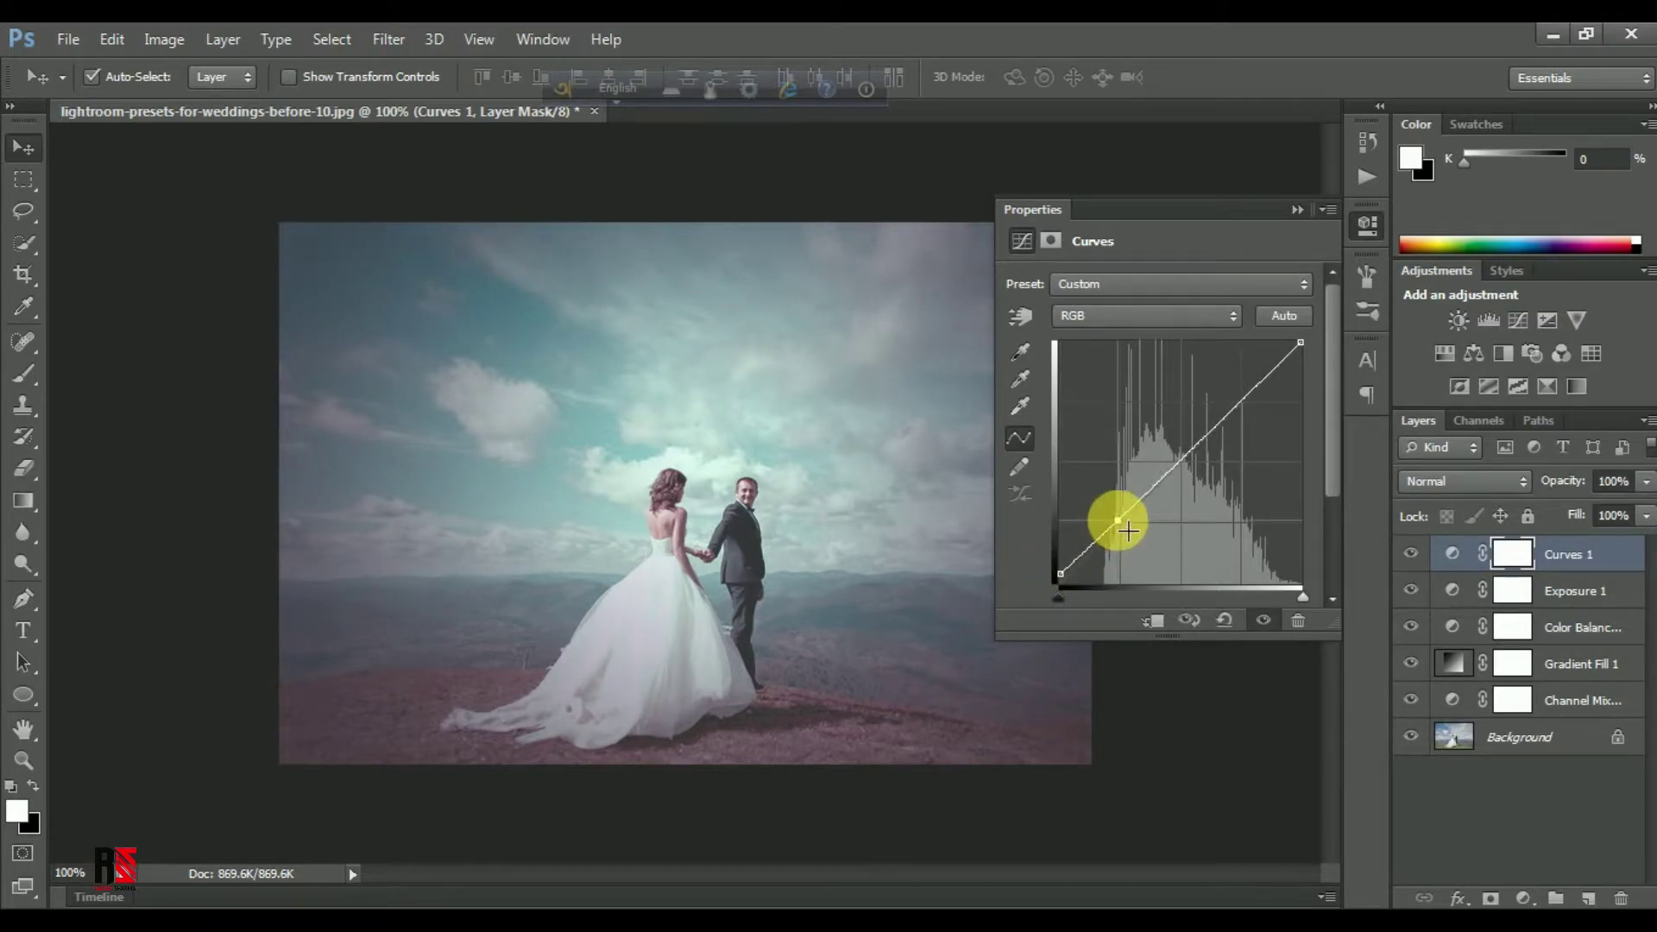
pyautogui.moveTo(1128, 531); pyautogui.dragTo(1136, 535)
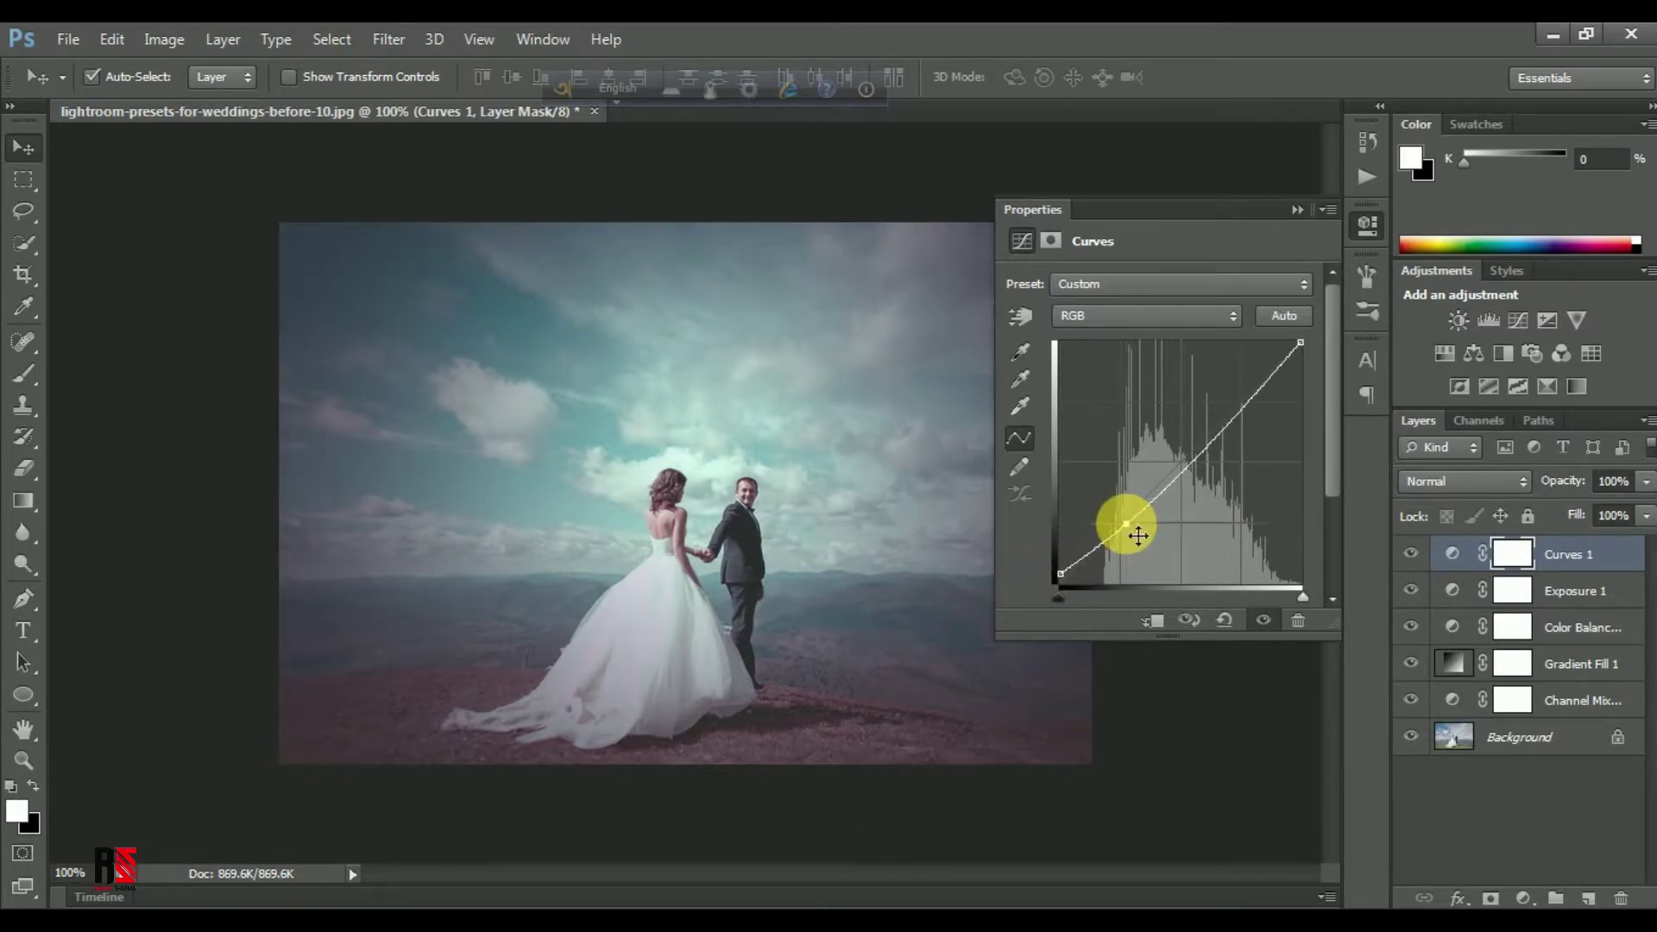
pyautogui.click(1233, 434)
pyautogui.moveTo(1234, 434); pyautogui.dragTo(1234, 432)
pyautogui.moveTo(1074, 583); pyautogui.dragTo(1055, 563)
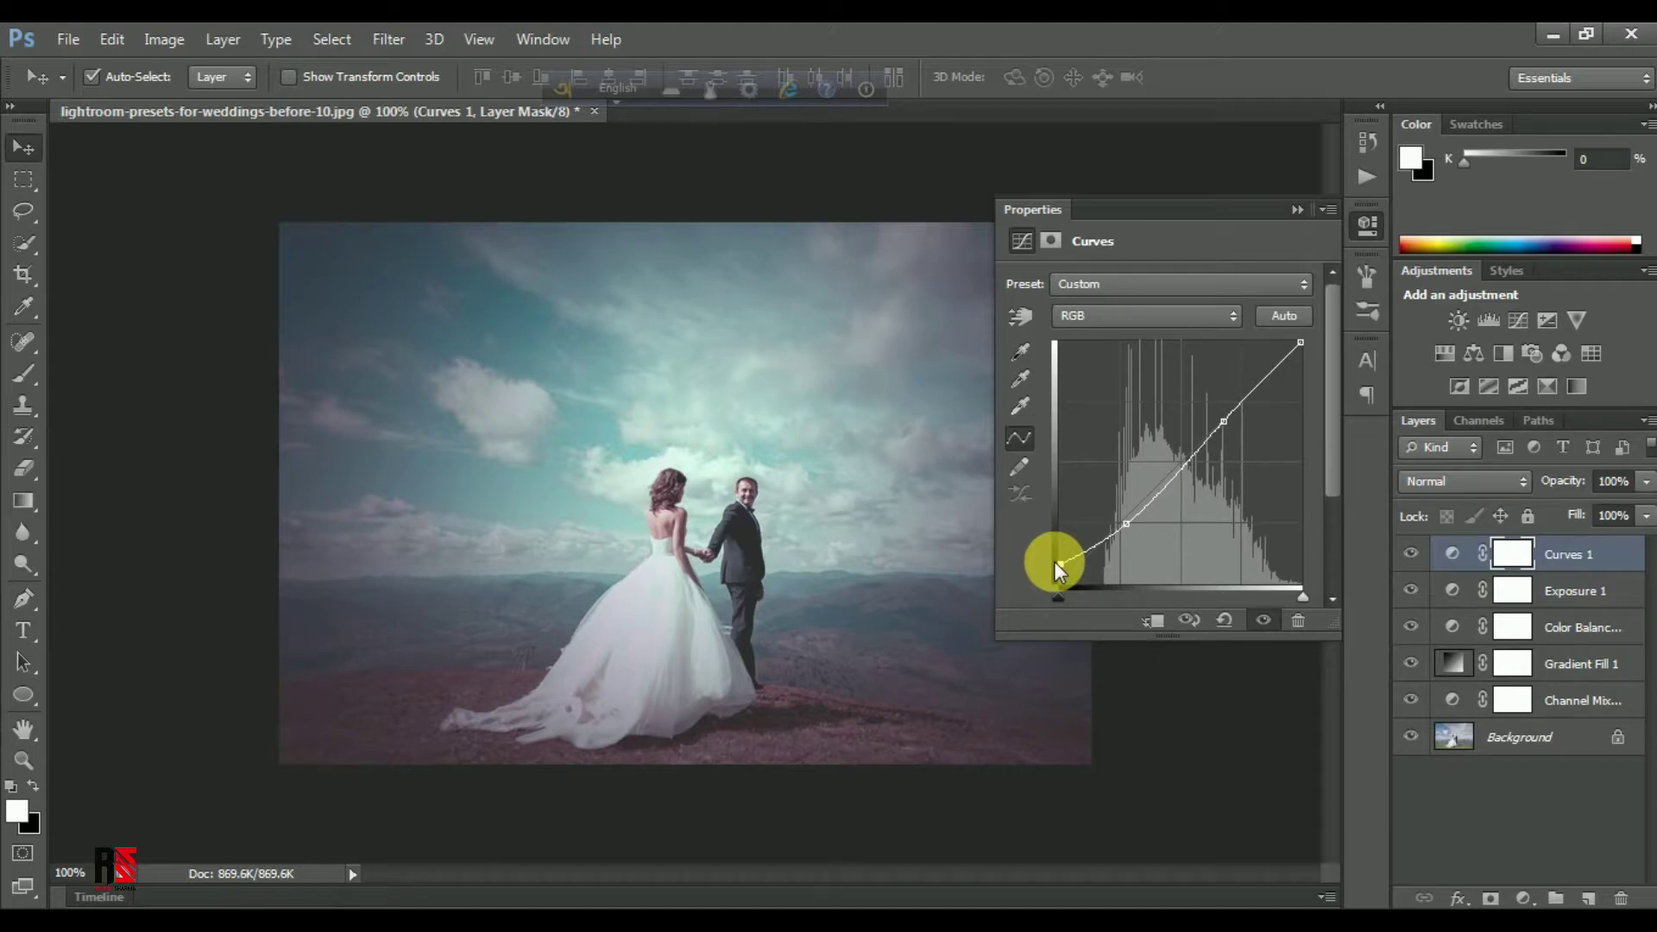
pyautogui.click(1298, 210)
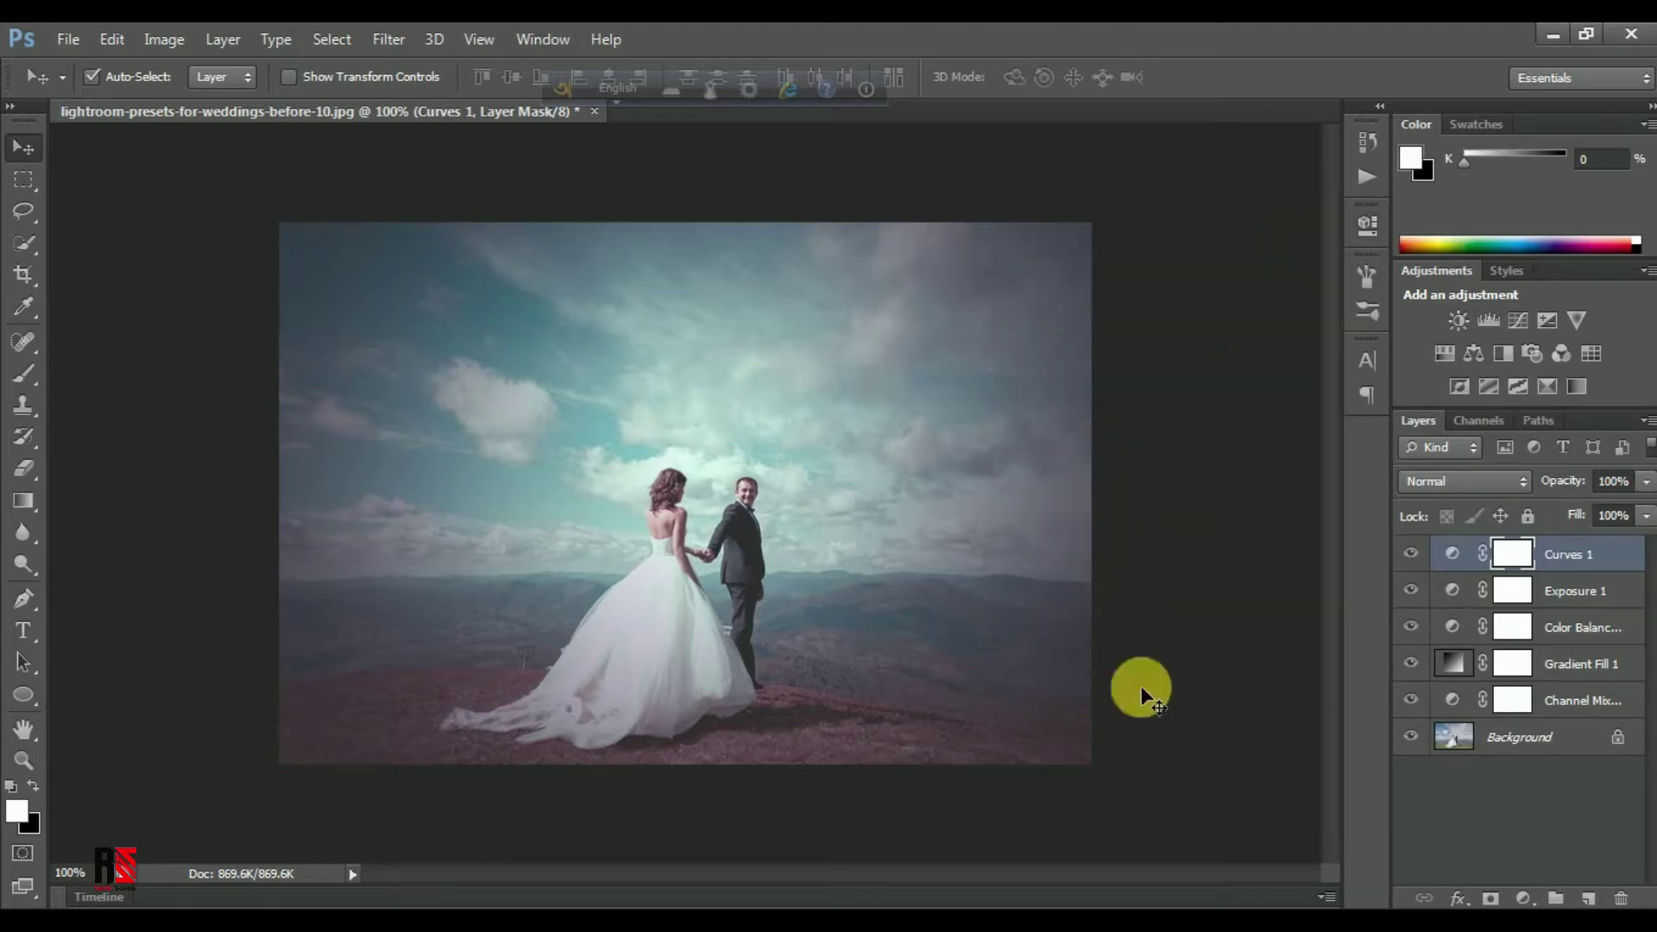
pyautogui.click(1524, 902)
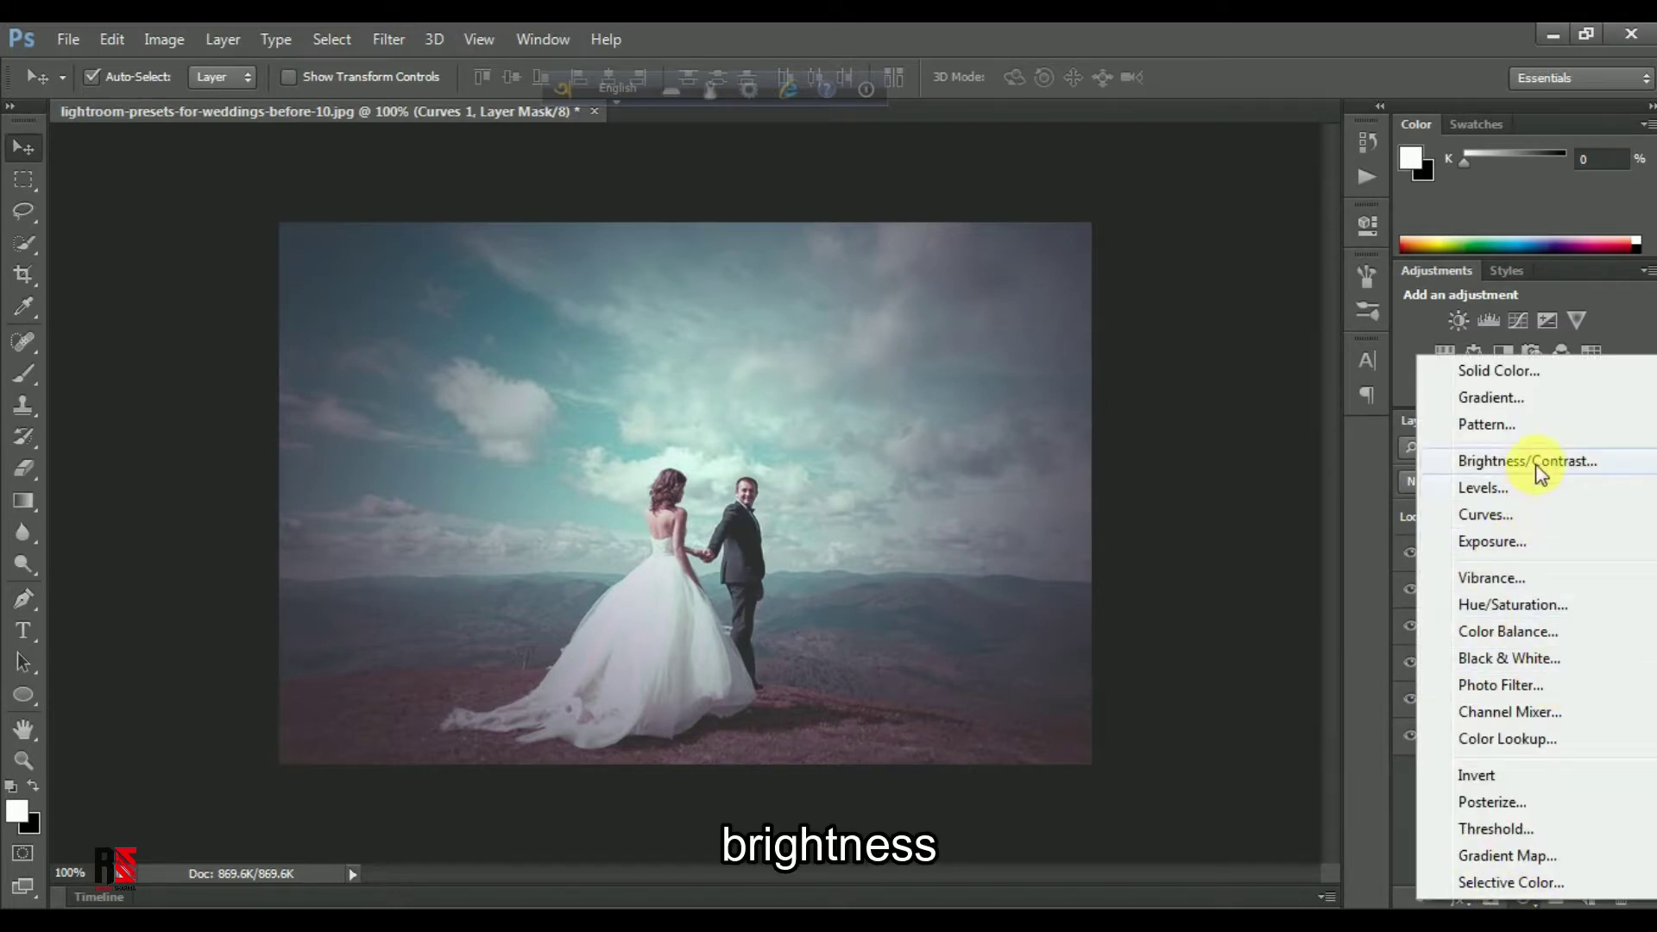
# Add a Brightness/Contrast layer set to brightness -21 and contrast 9.
pyautogui.click(1535, 463)
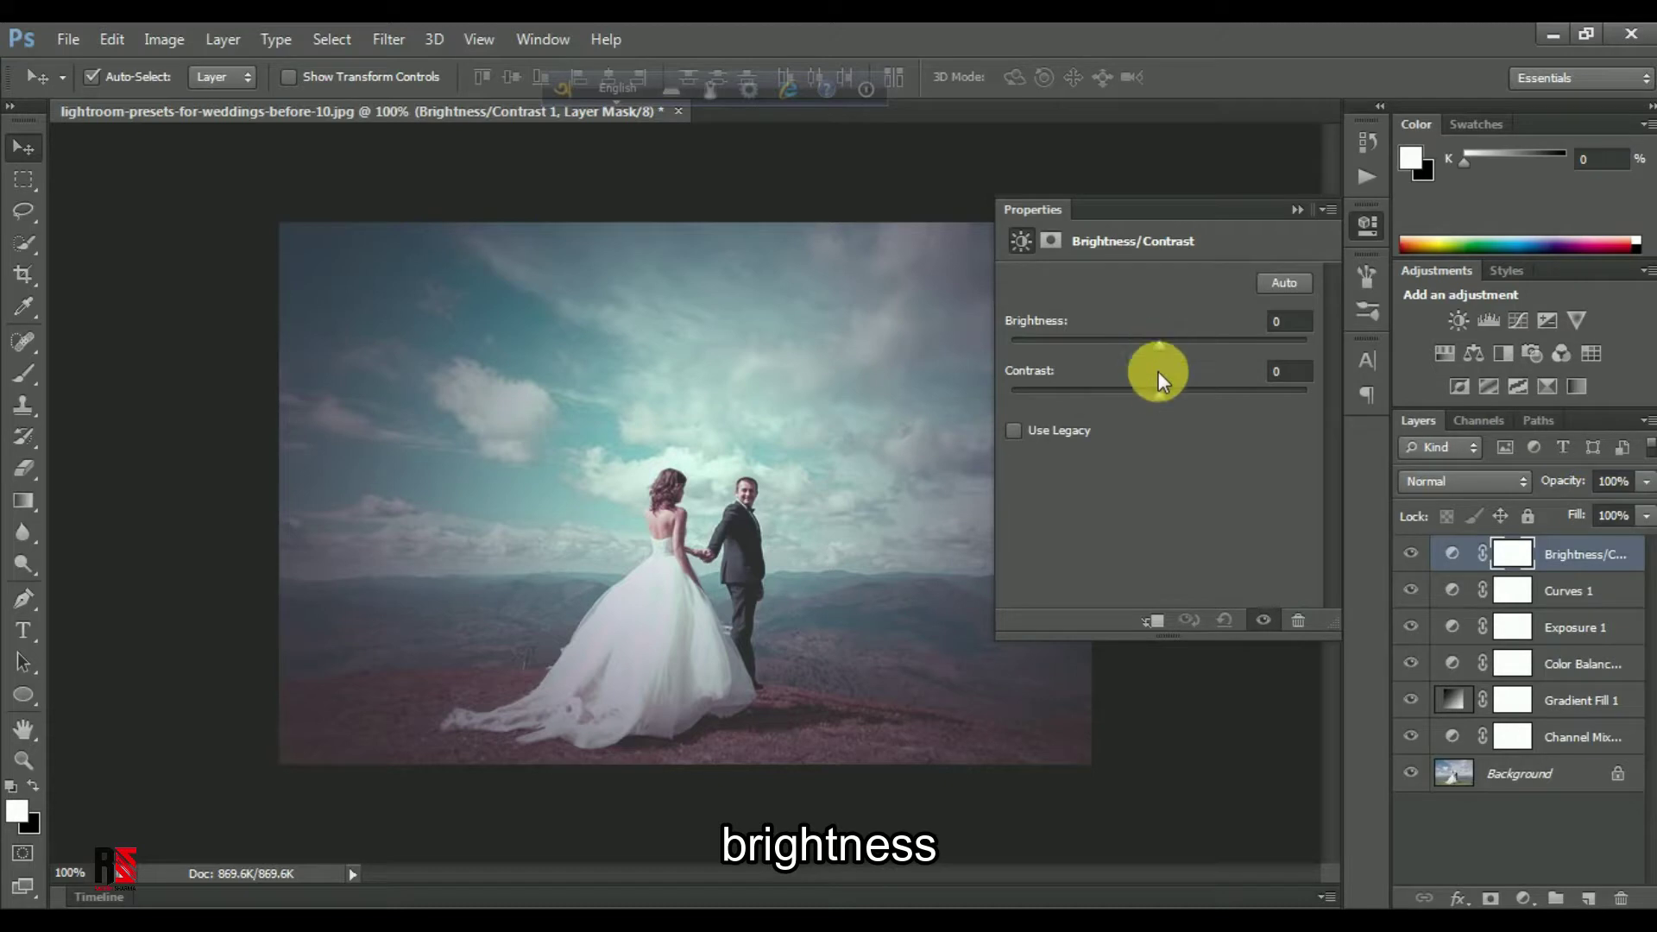
pyautogui.moveTo(1168, 395); pyautogui.dragTo(1183, 395)
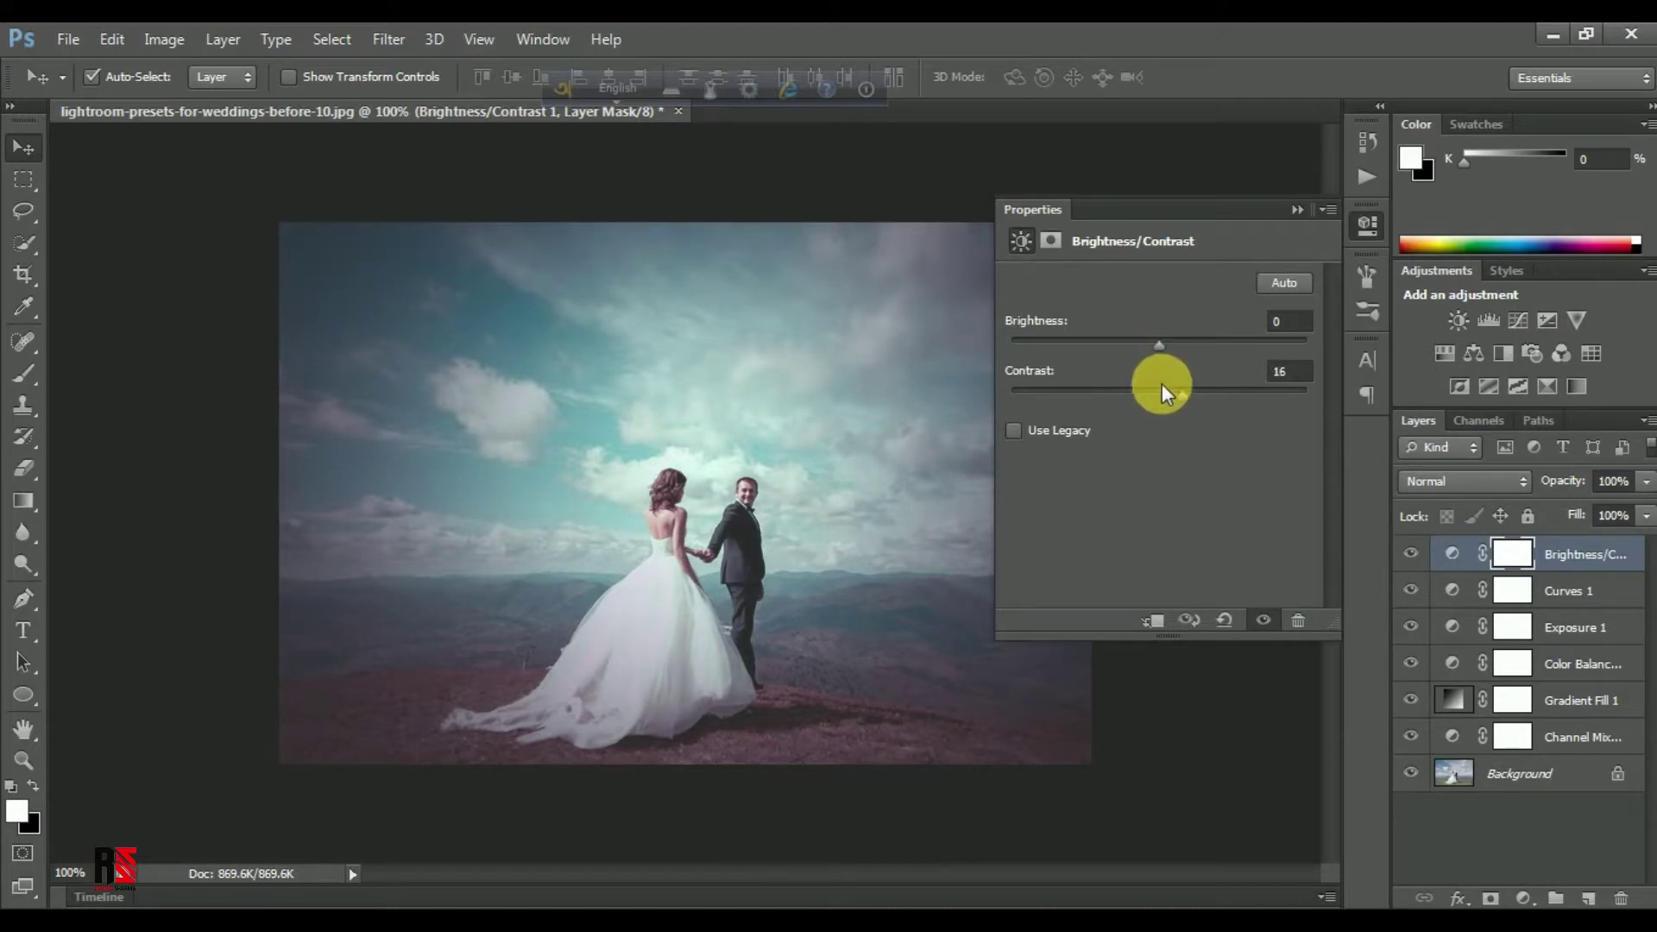
pyautogui.moveTo(1152, 343)
pyautogui.mouseDown()
pyautogui.moveTo(1137, 347)
pyautogui.moveTo(1195, 391)
pyautogui.moveTo(1172, 395)
pyautogui.mouseUp()
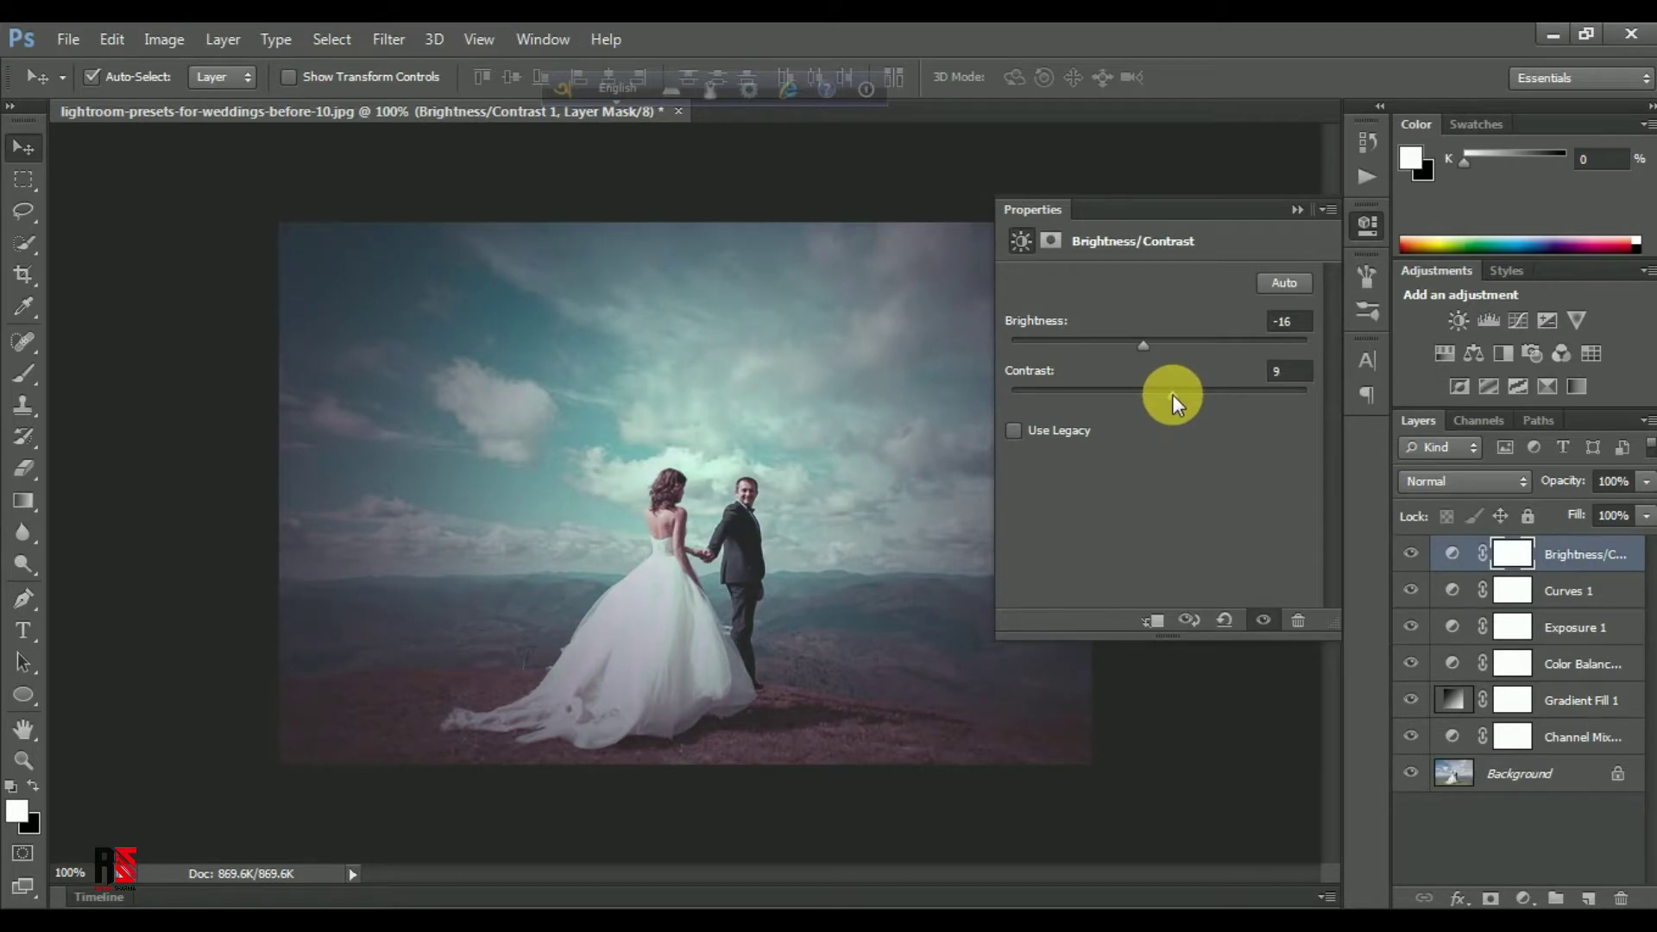
pyautogui.moveTo(1140, 343); pyautogui.dragTo(1135, 342)
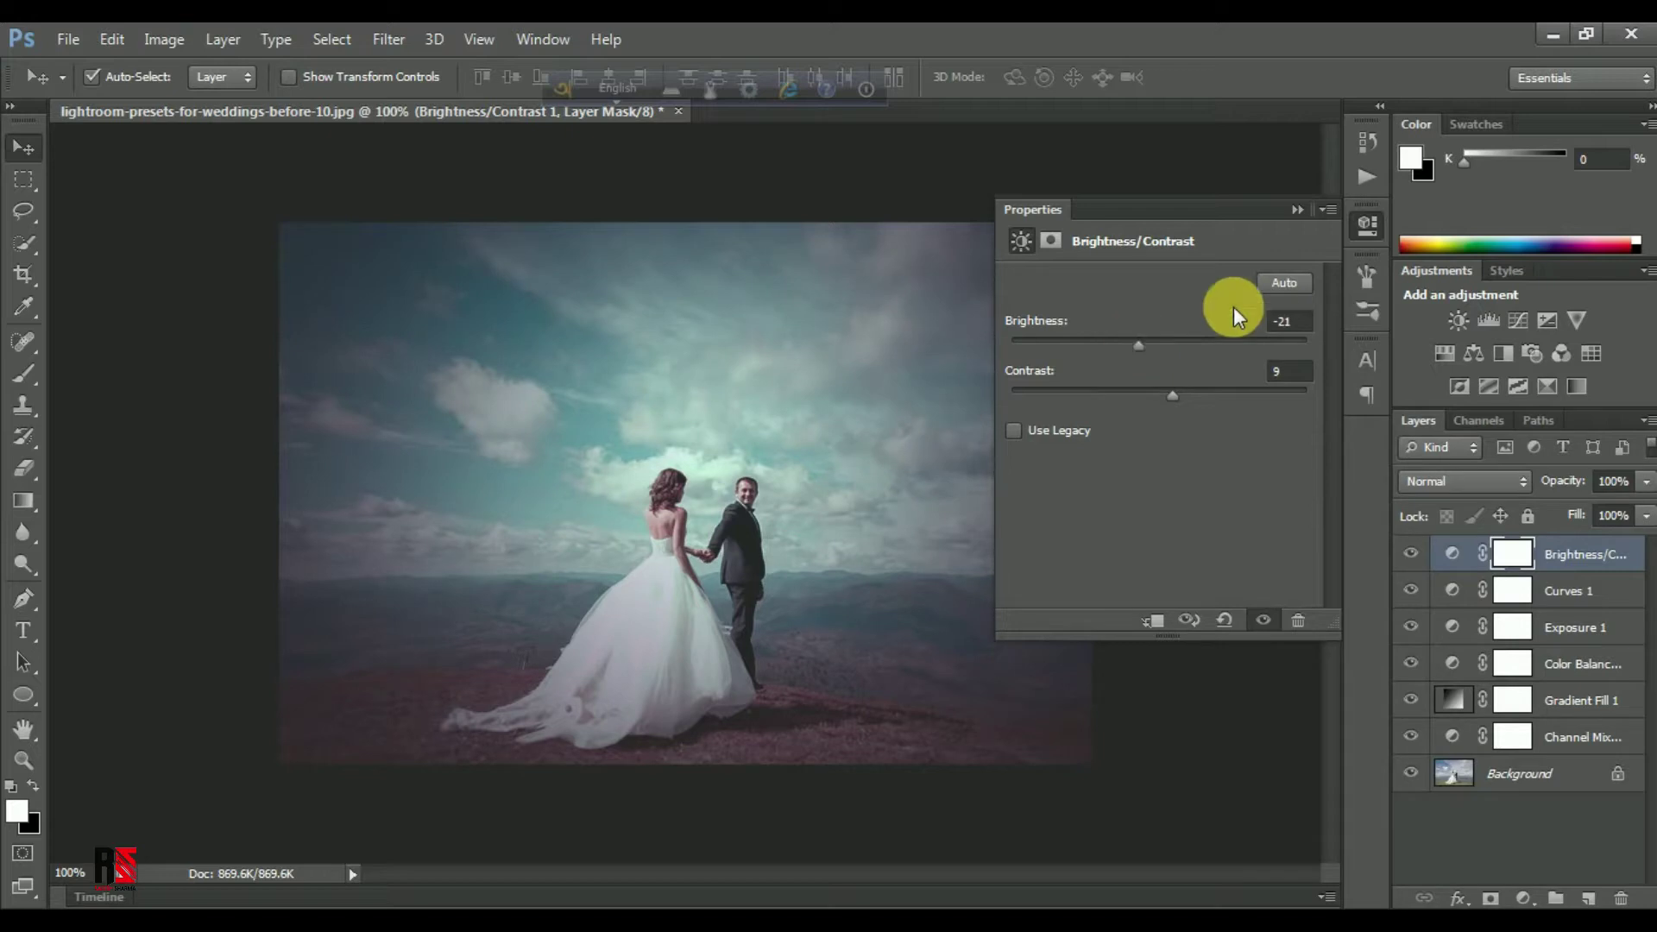
pyautogui.click(1298, 211)
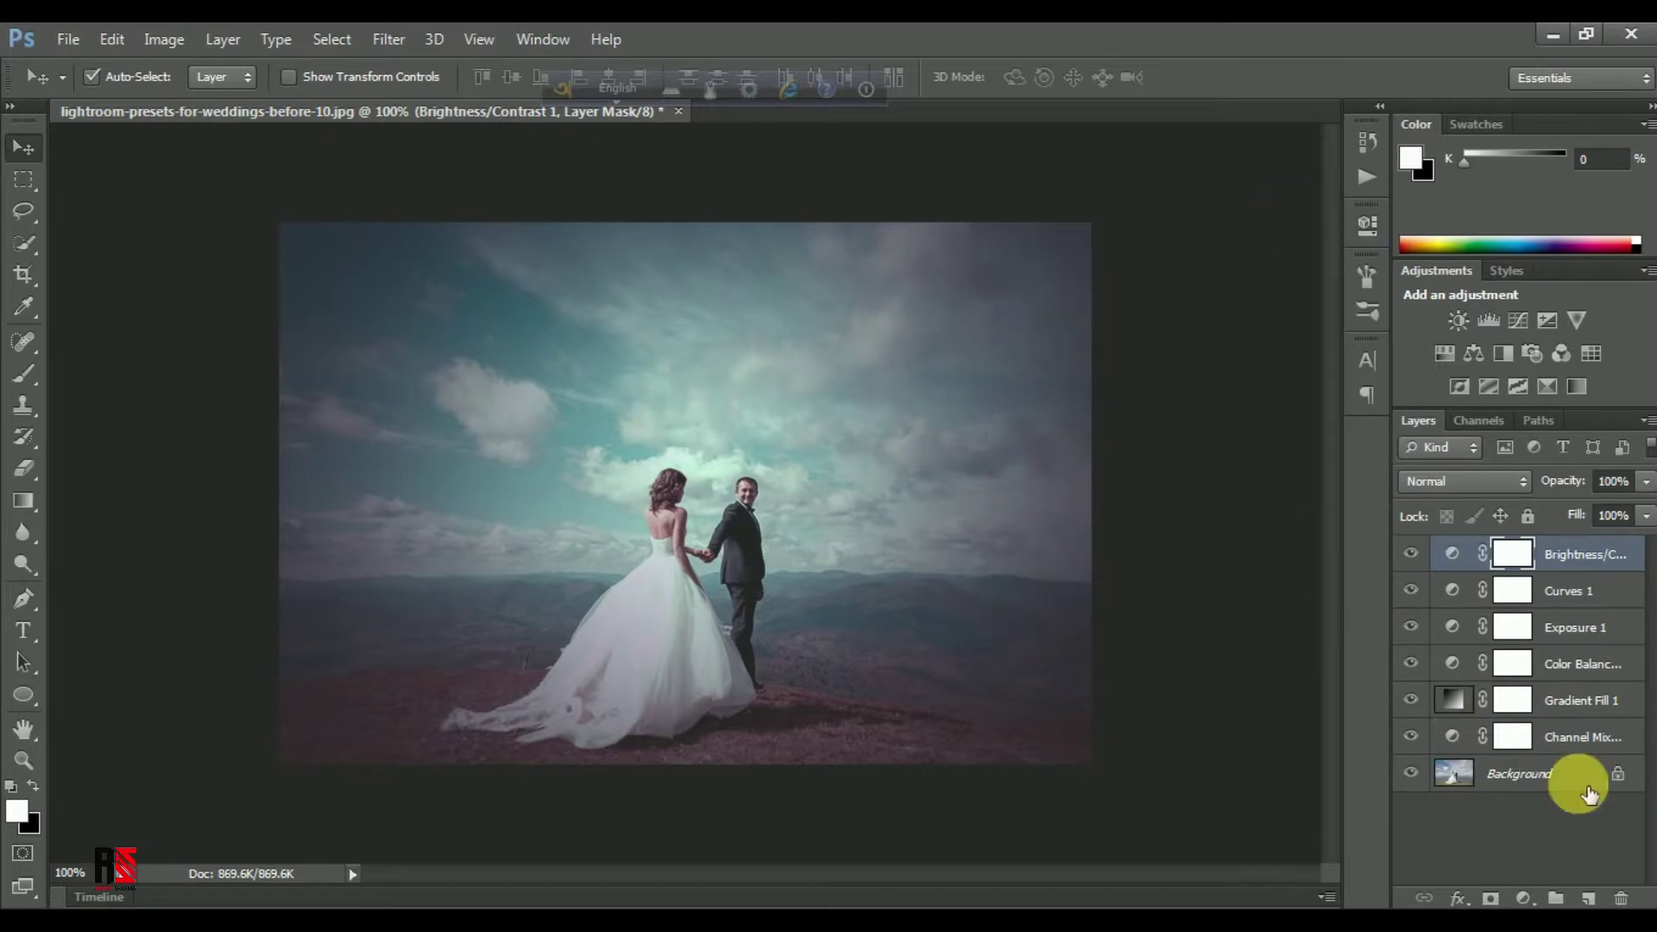
# Add a Hue/Saturation layer with hue +3, saturation -9 and lightness -3.
pyautogui.click(1523, 898)
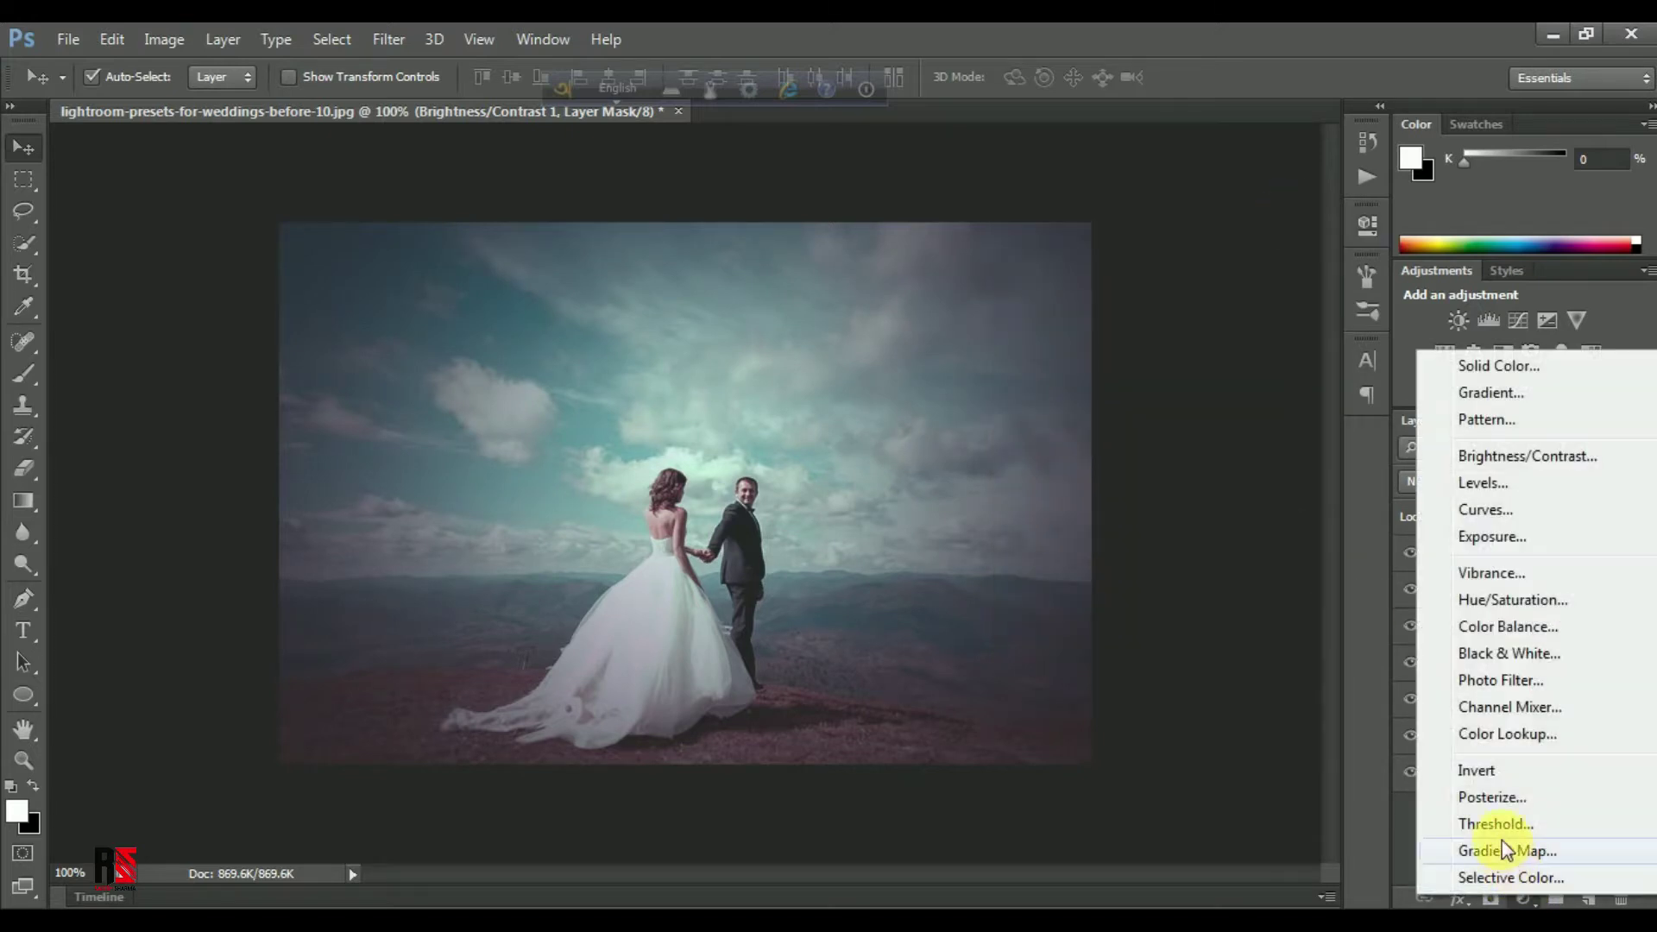
pyautogui.click(1506, 599)
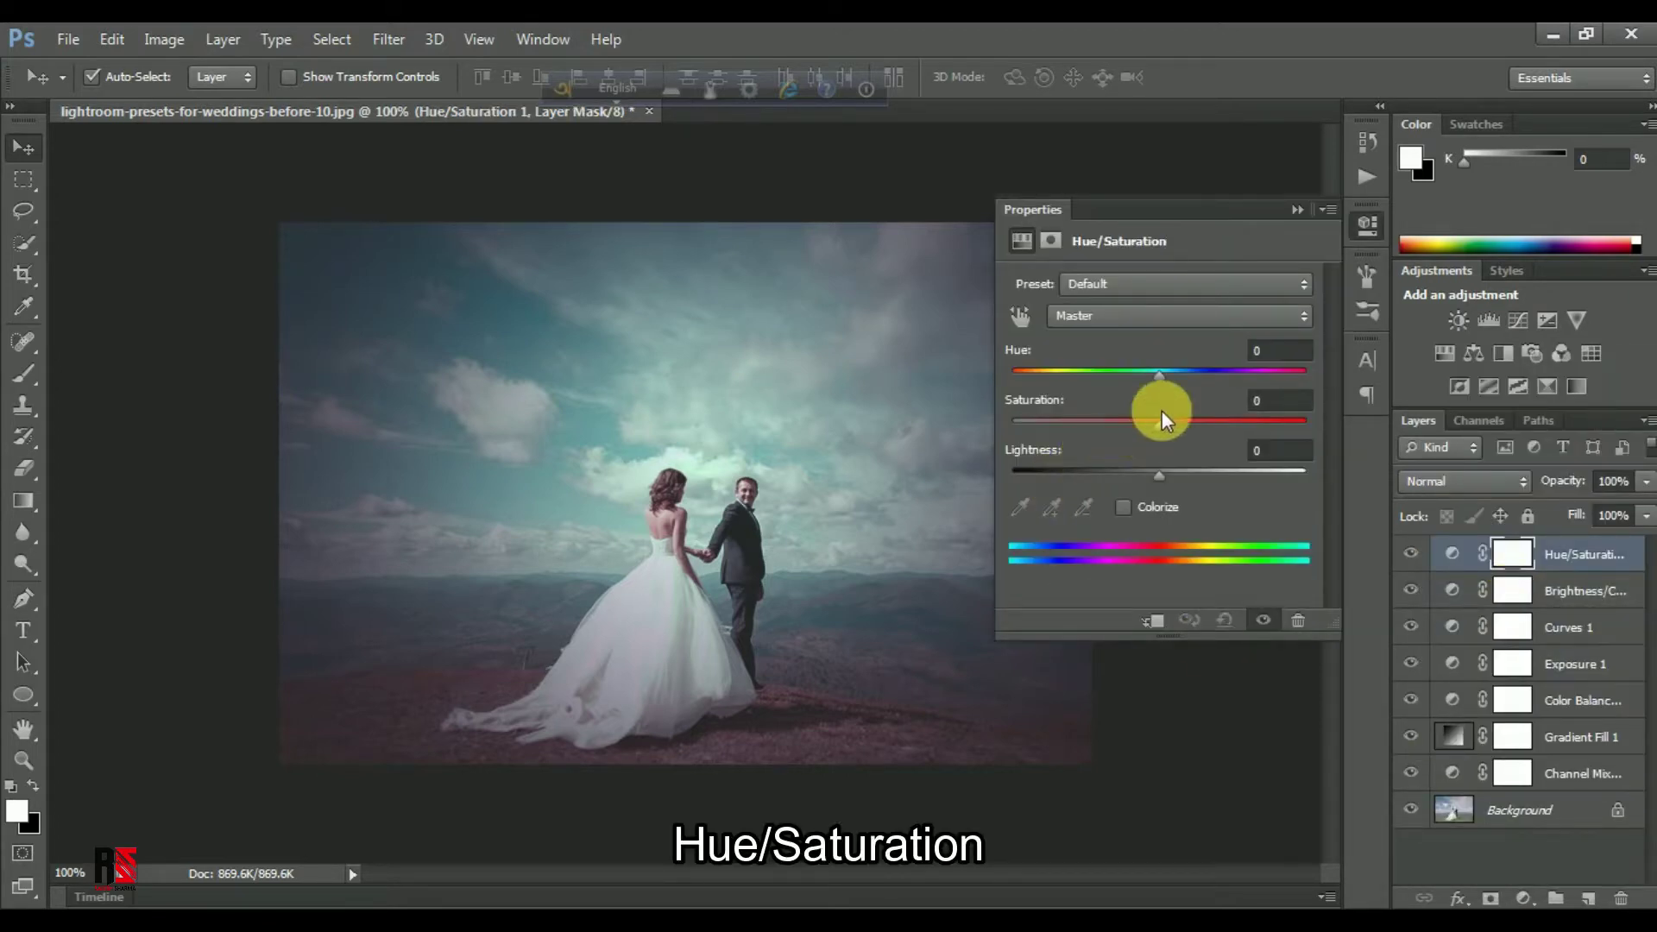
pyautogui.moveTo(1160, 375)
pyautogui.mouseDown()
pyautogui.moveTo(1220, 375)
pyautogui.moveTo(1109, 387)
pyautogui.moveTo(1160, 386)
pyautogui.moveTo(1195, 424)
pyautogui.moveTo(1121, 428)
pyautogui.moveTo(1146, 427)
pyautogui.moveTo(1187, 474)
pyautogui.moveTo(1142, 478)
pyautogui.moveTo(1156, 478)
pyautogui.mouseUp()
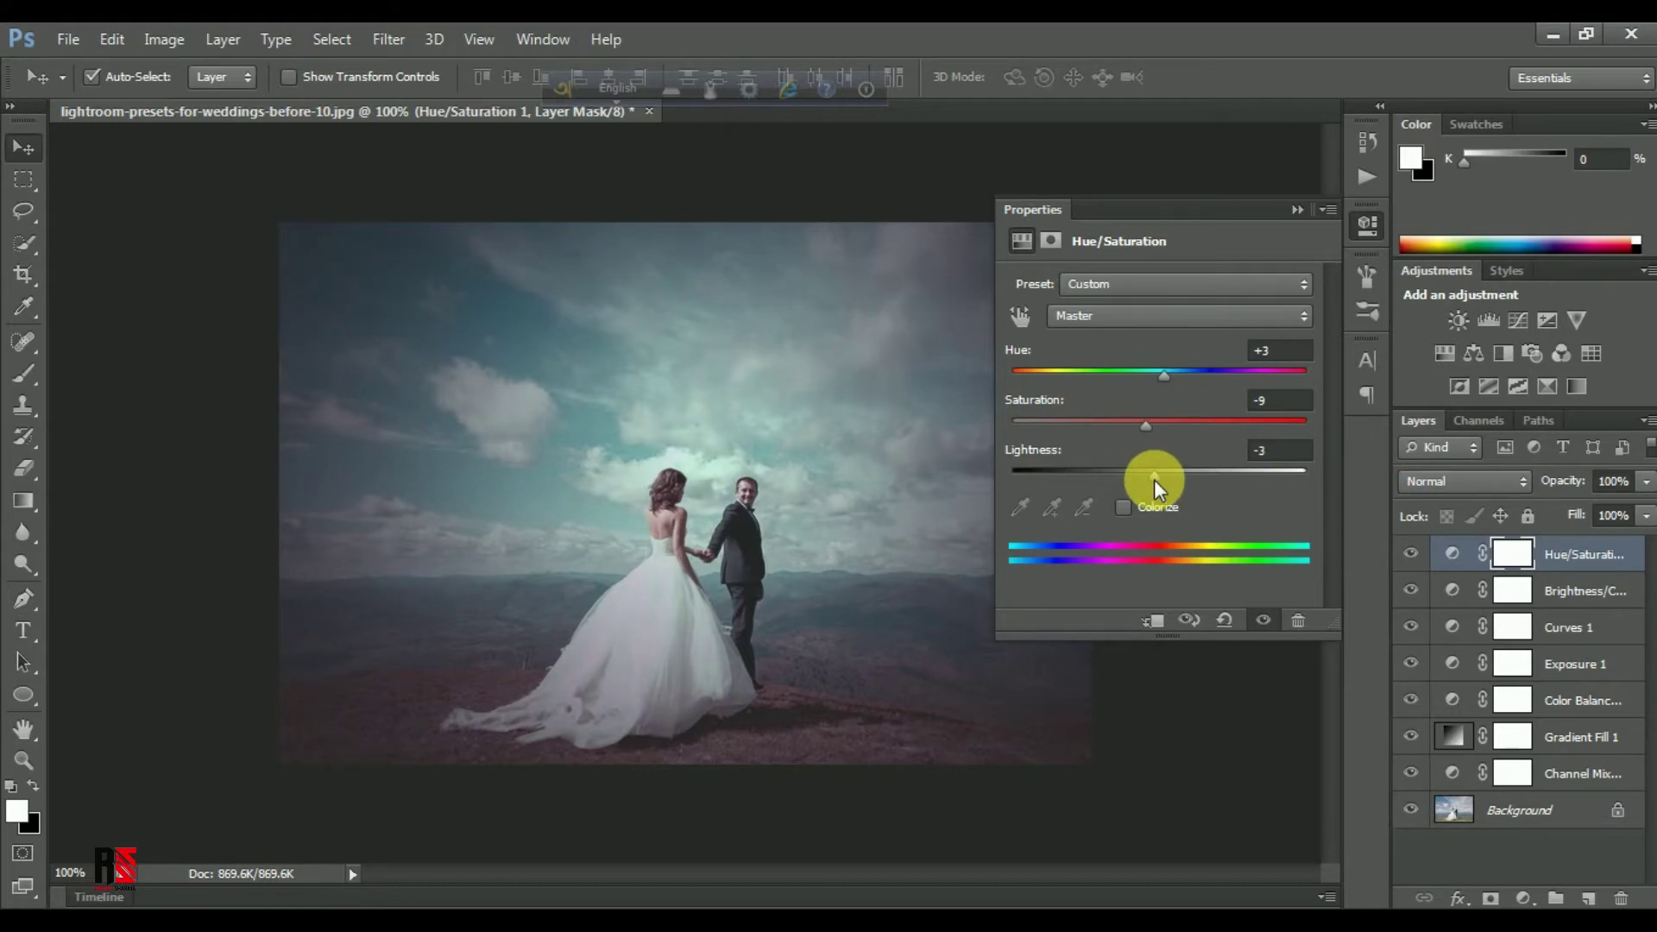
pyautogui.click(1297, 213)
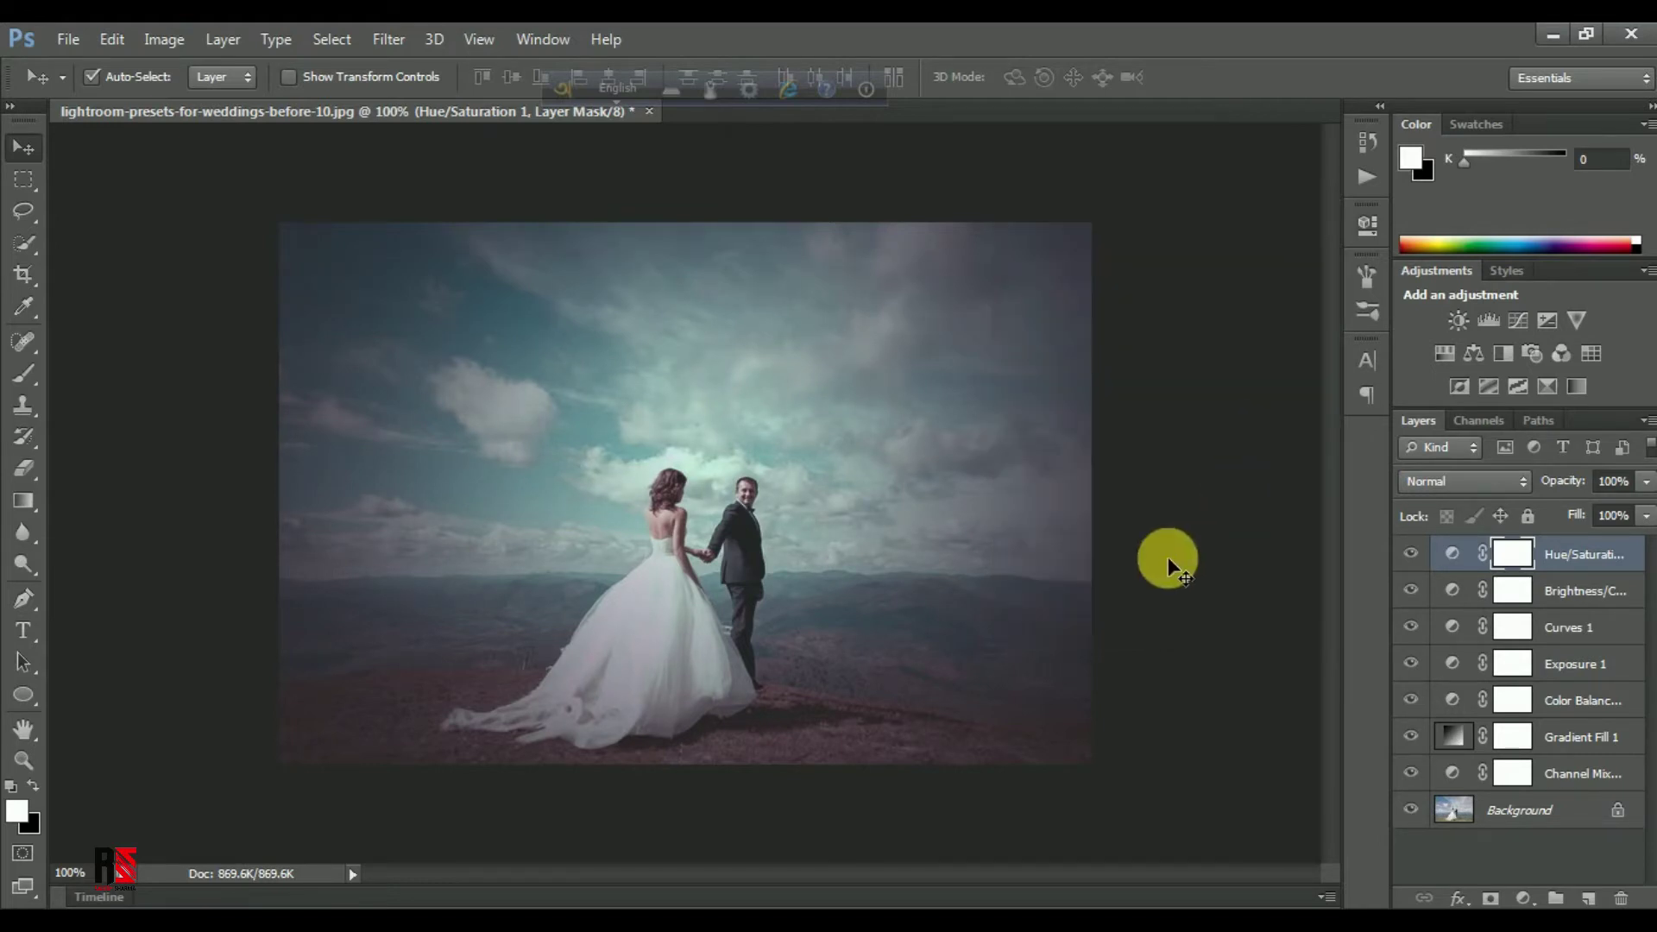
pyautogui.click(1524, 899)
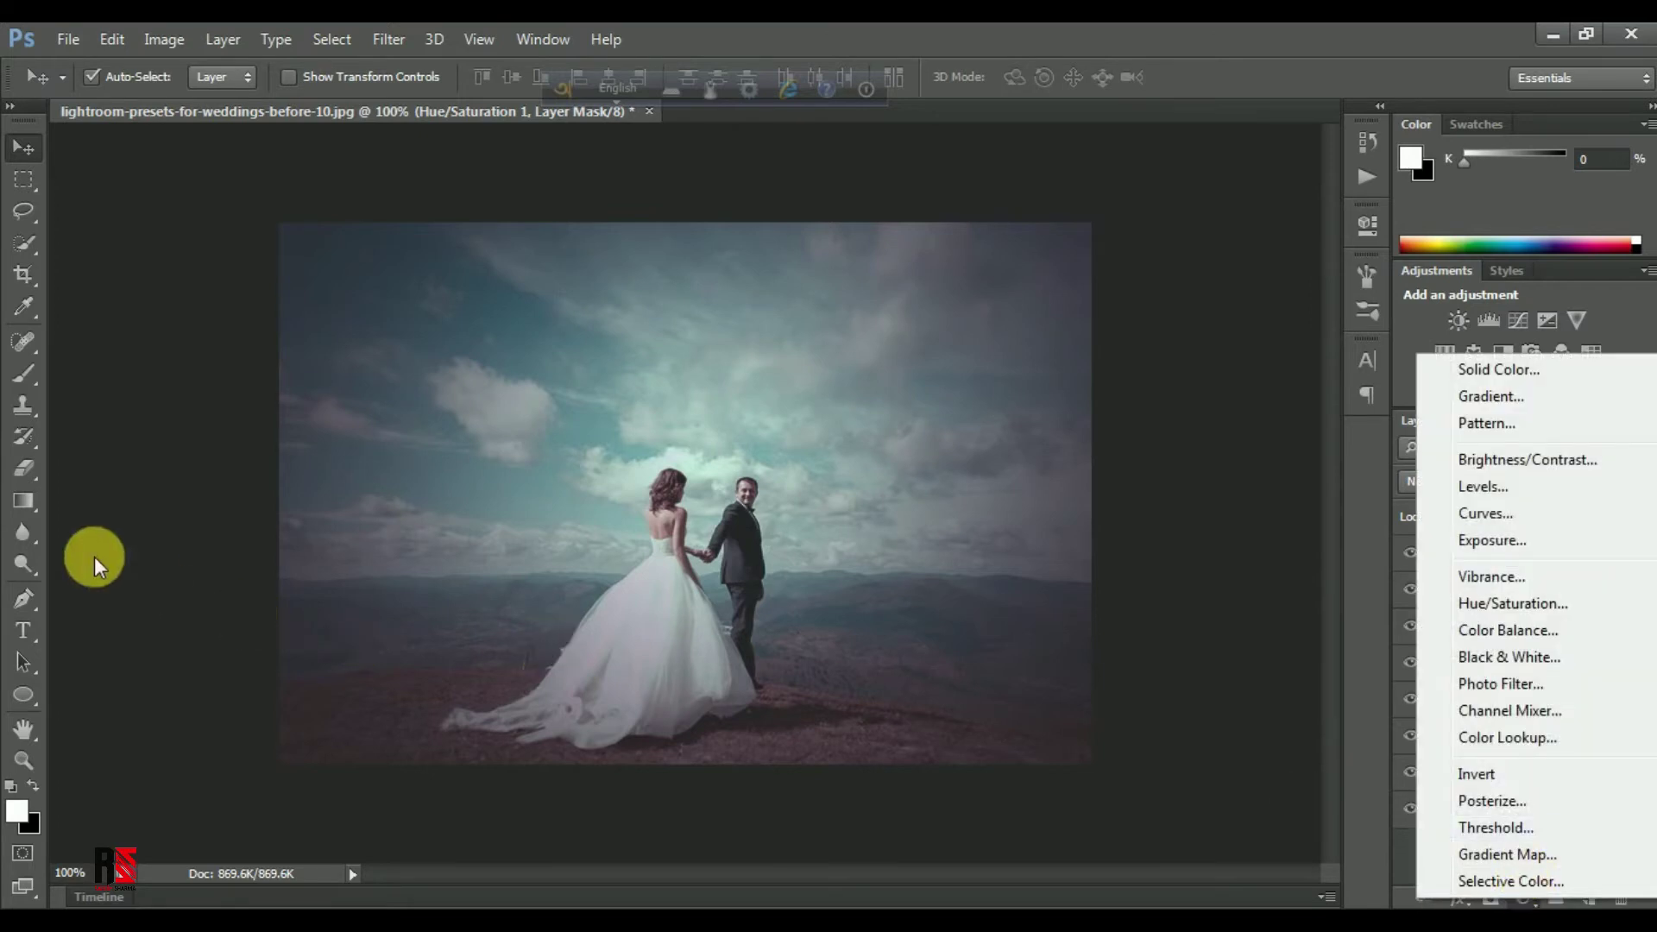
# Choose the Brush tool with the 881 signature brush preset and create a new Layer 1.
pyautogui.click(21, 437)
pyautogui.click(19, 436)
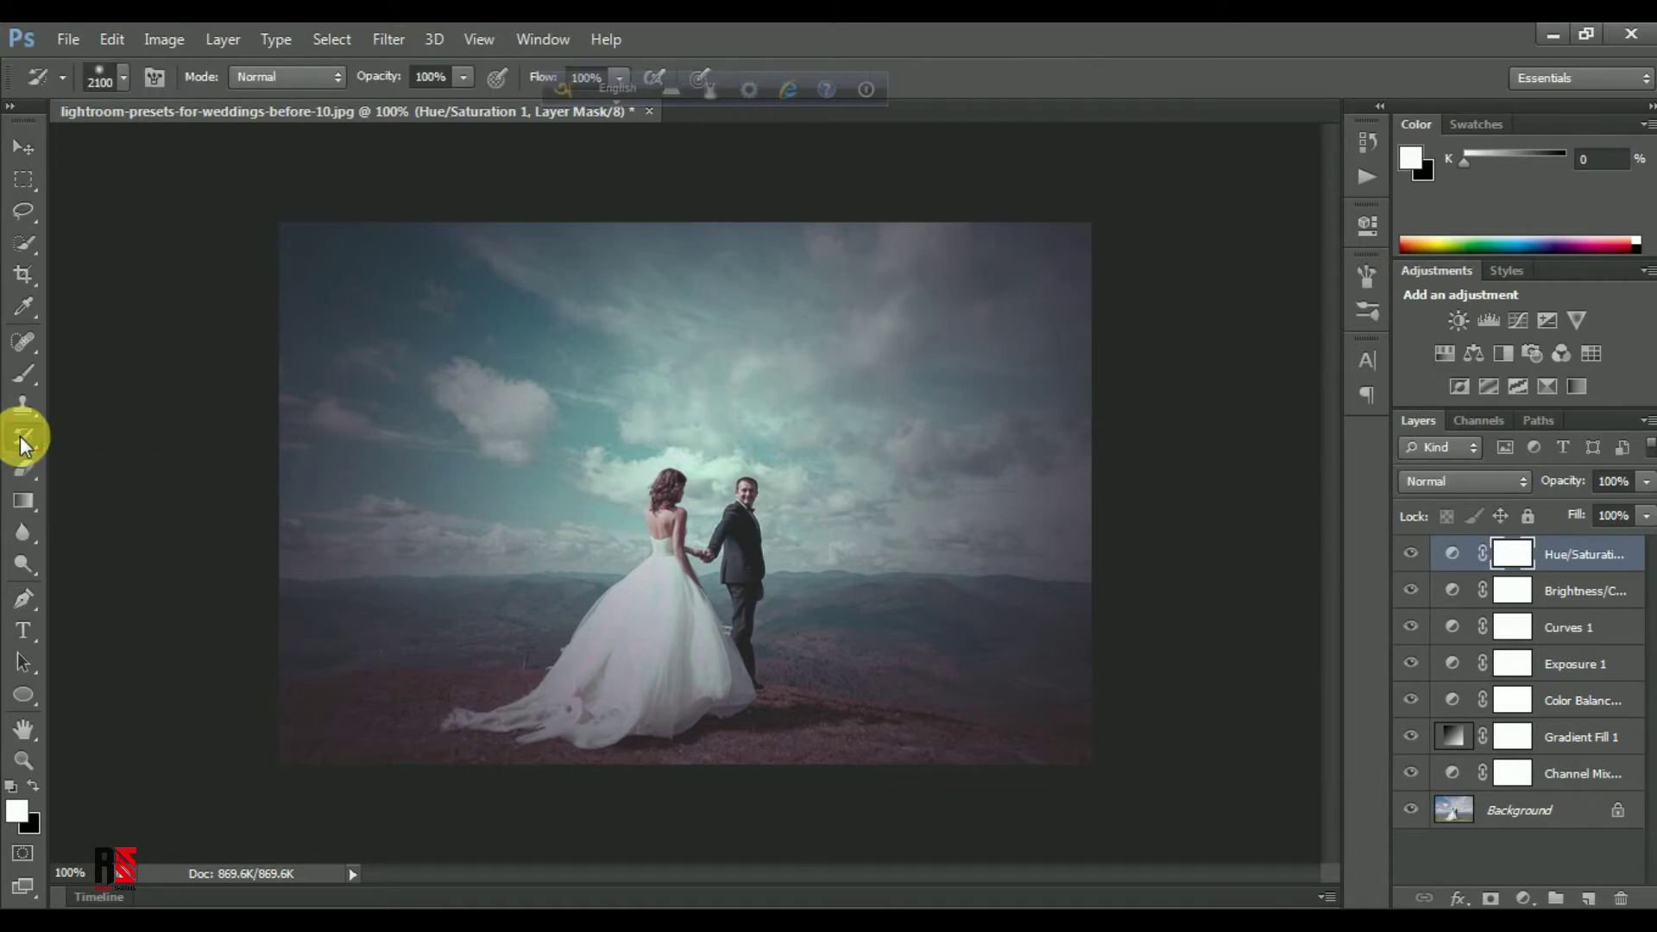
pyautogui.click(123, 78)
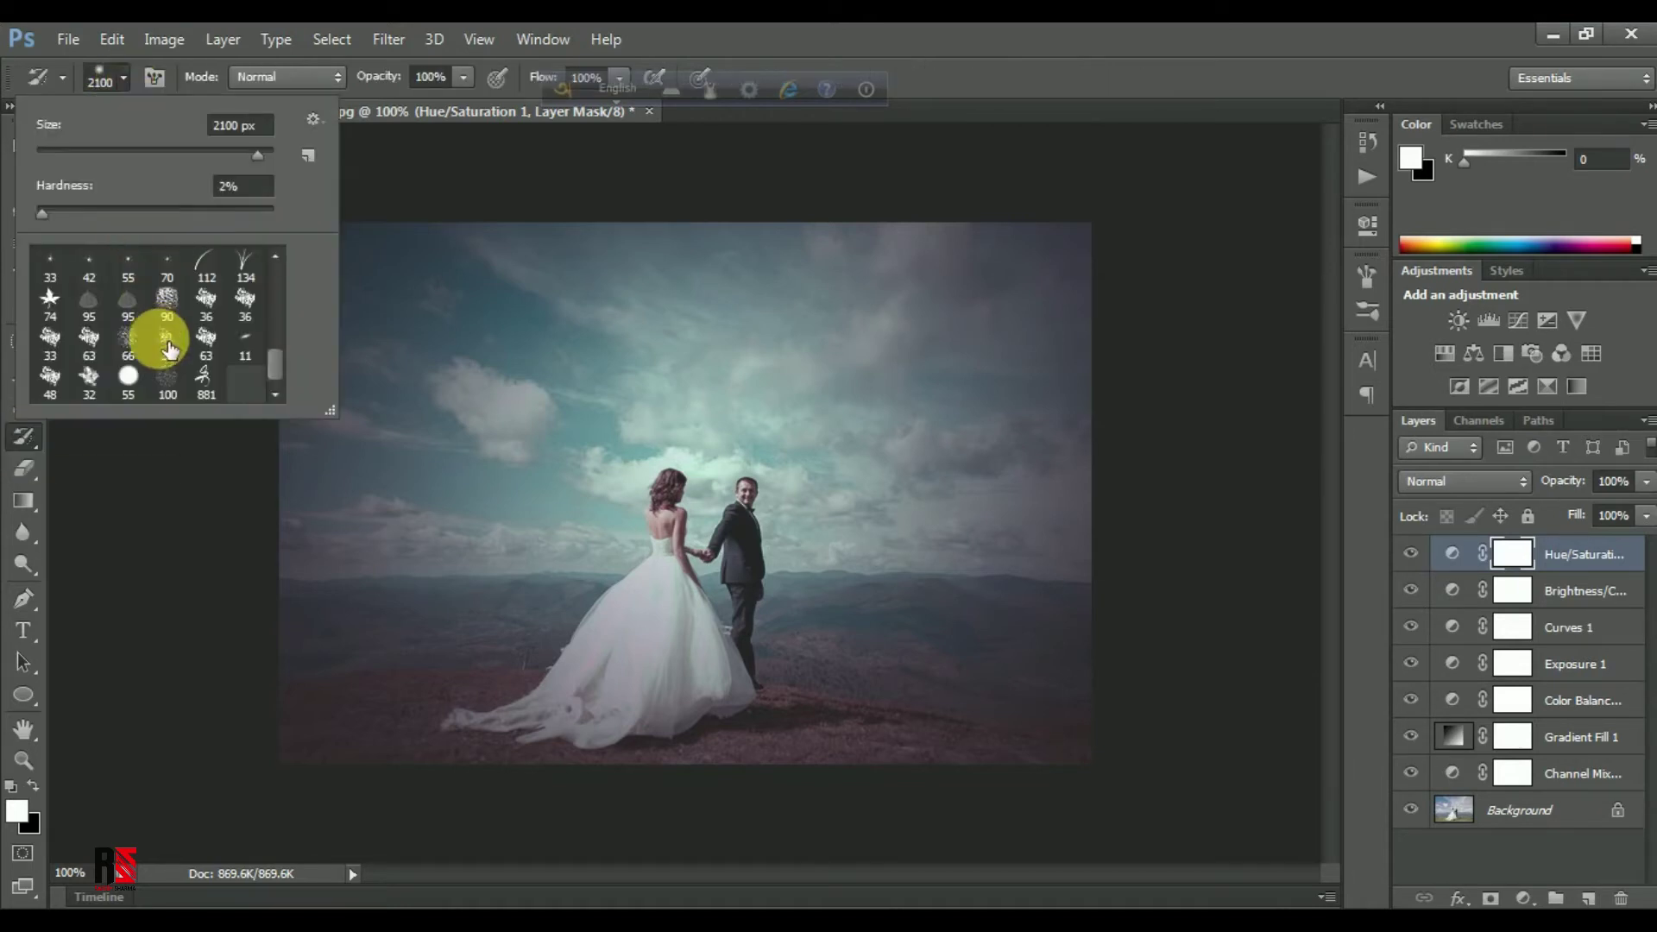
pyautogui.click(207, 382)
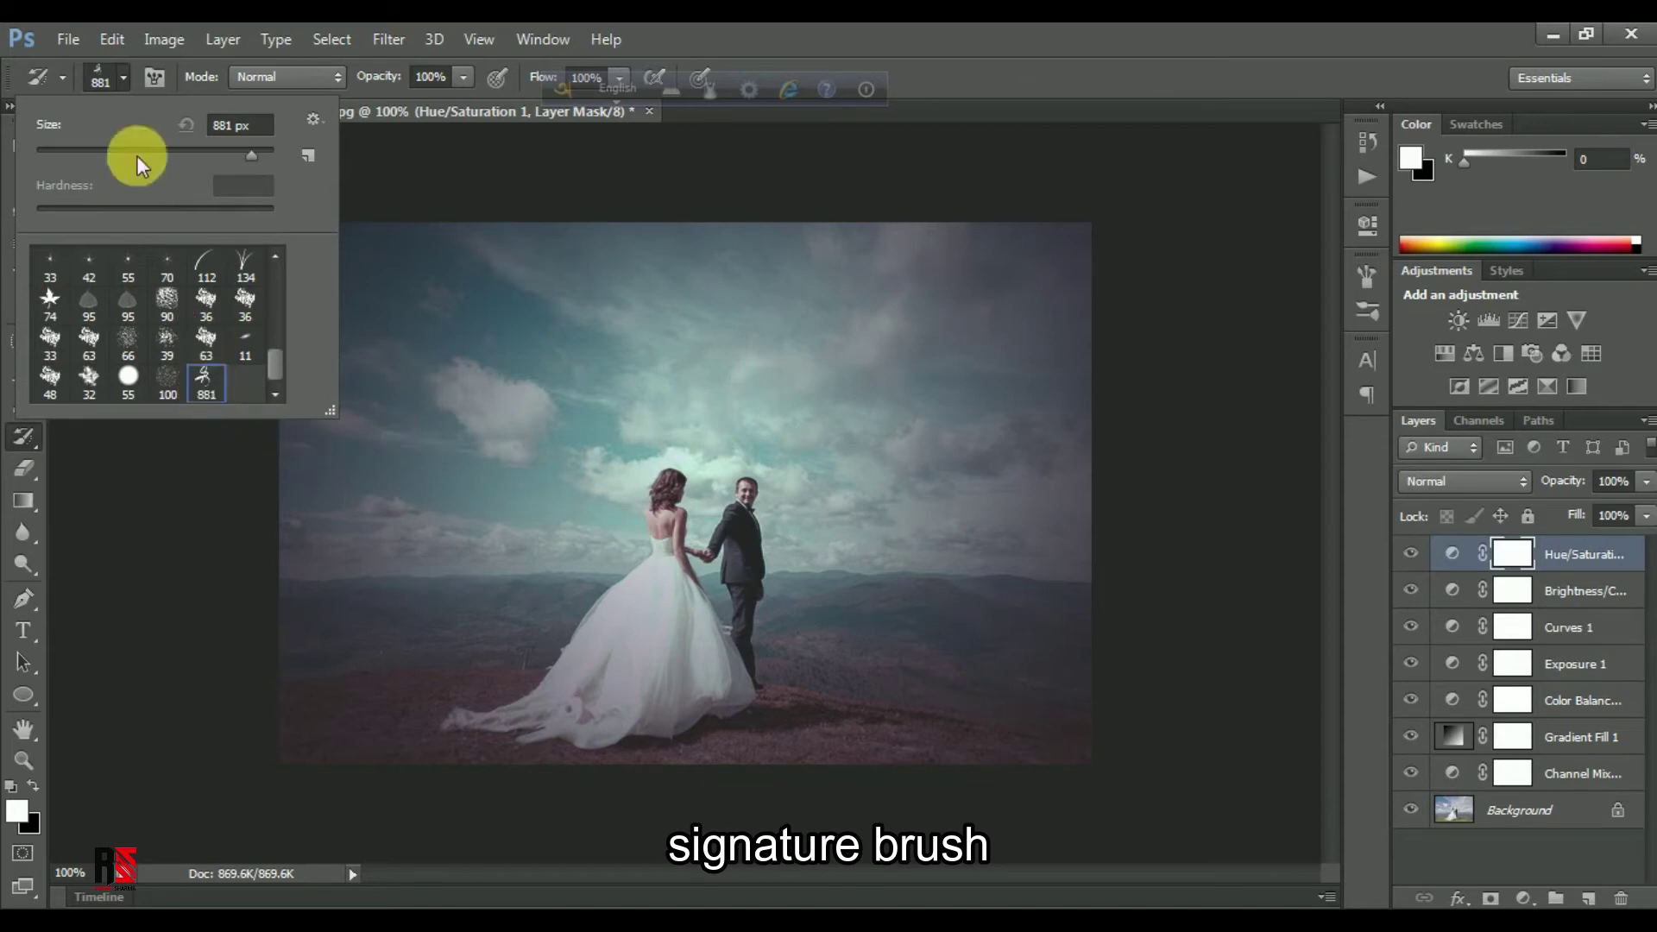
pyautogui.click(124, 77)
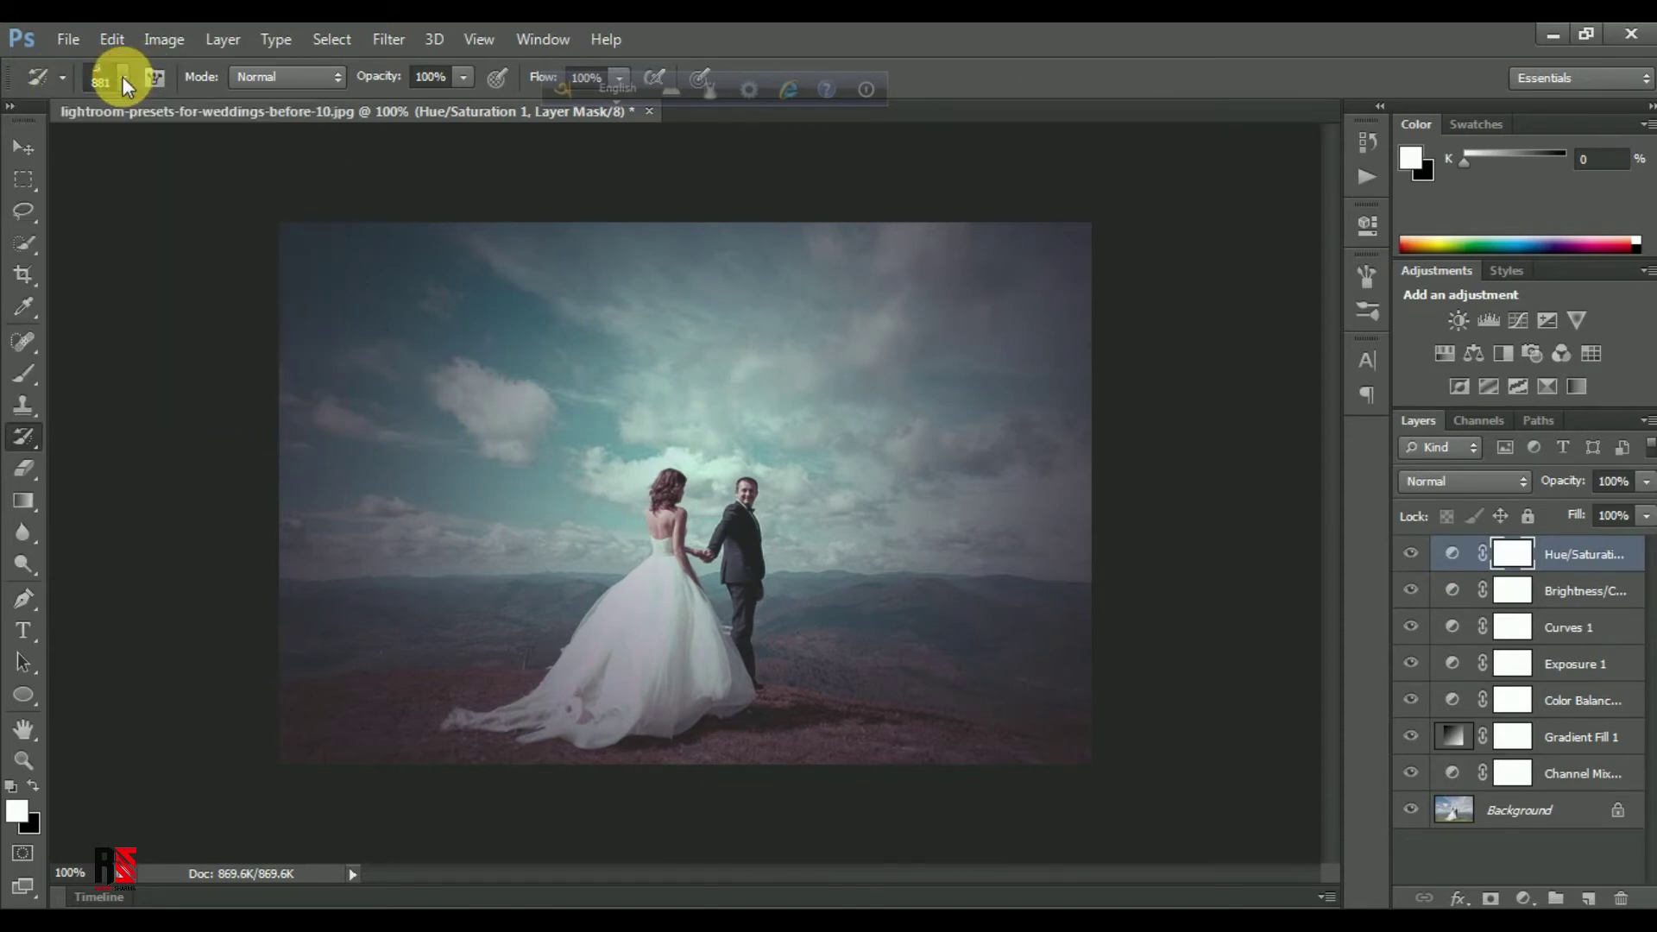
pyautogui.click(1598, 899)
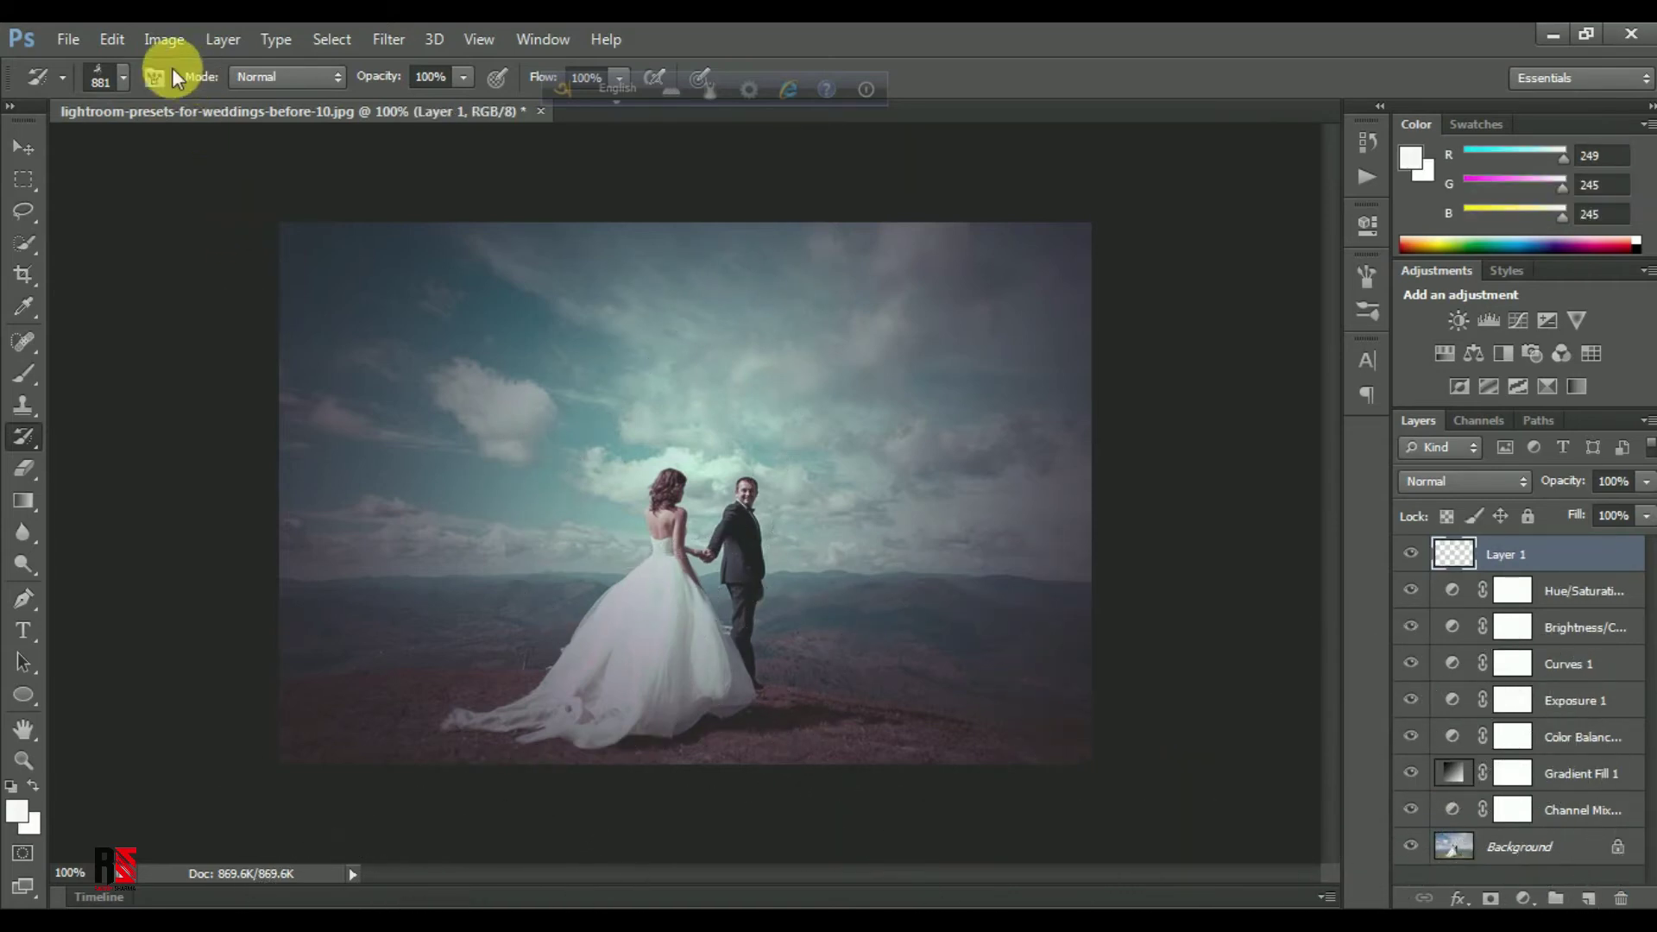
# Resize the signature brush to 39 px and stamp it in the photo's bottom-right corner.
pyautogui.click(124, 76)
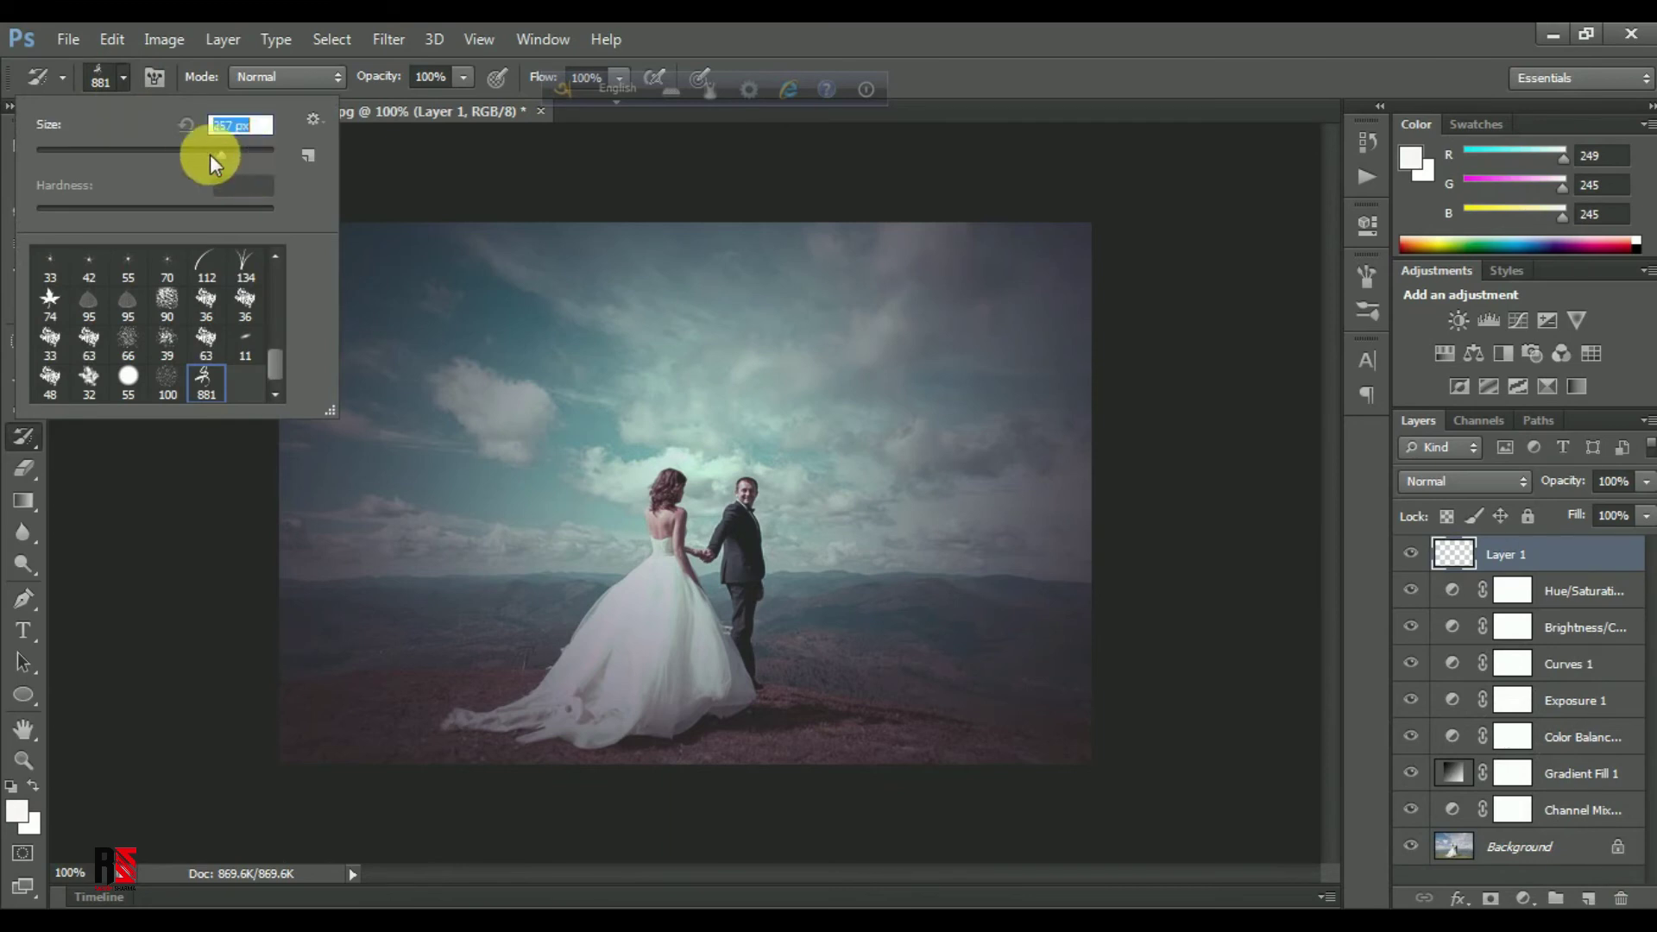
pyautogui.moveTo(190, 152); pyautogui.dragTo(114, 154)
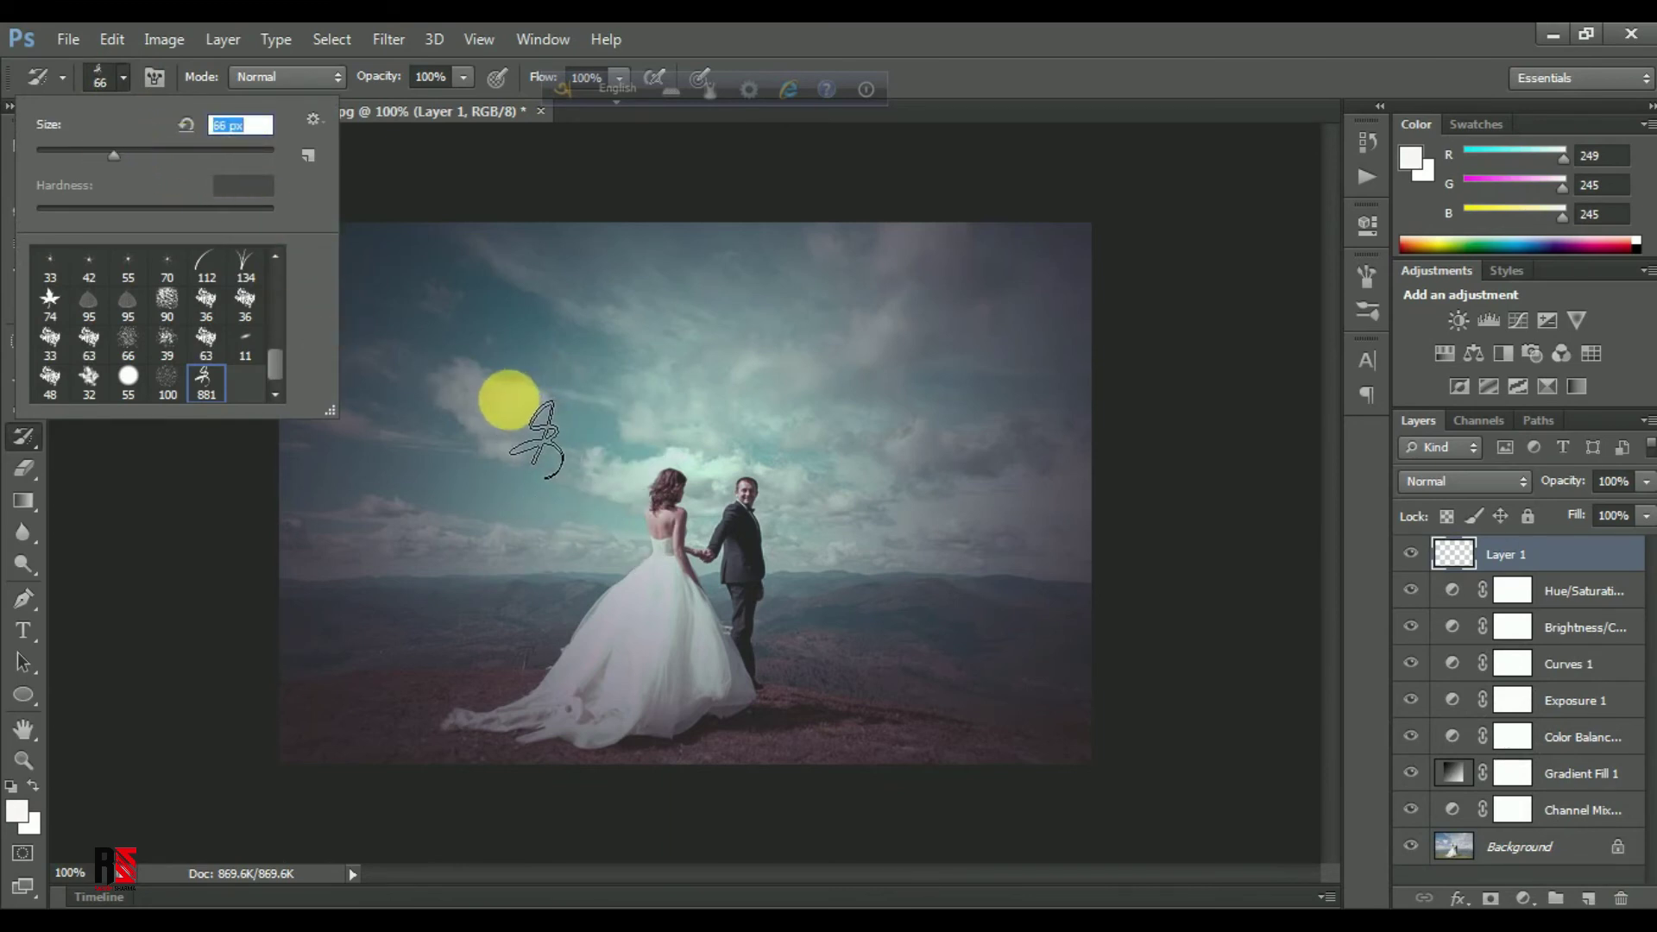
pyautogui.moveTo(81, 150); pyautogui.dragTo(82, 154)
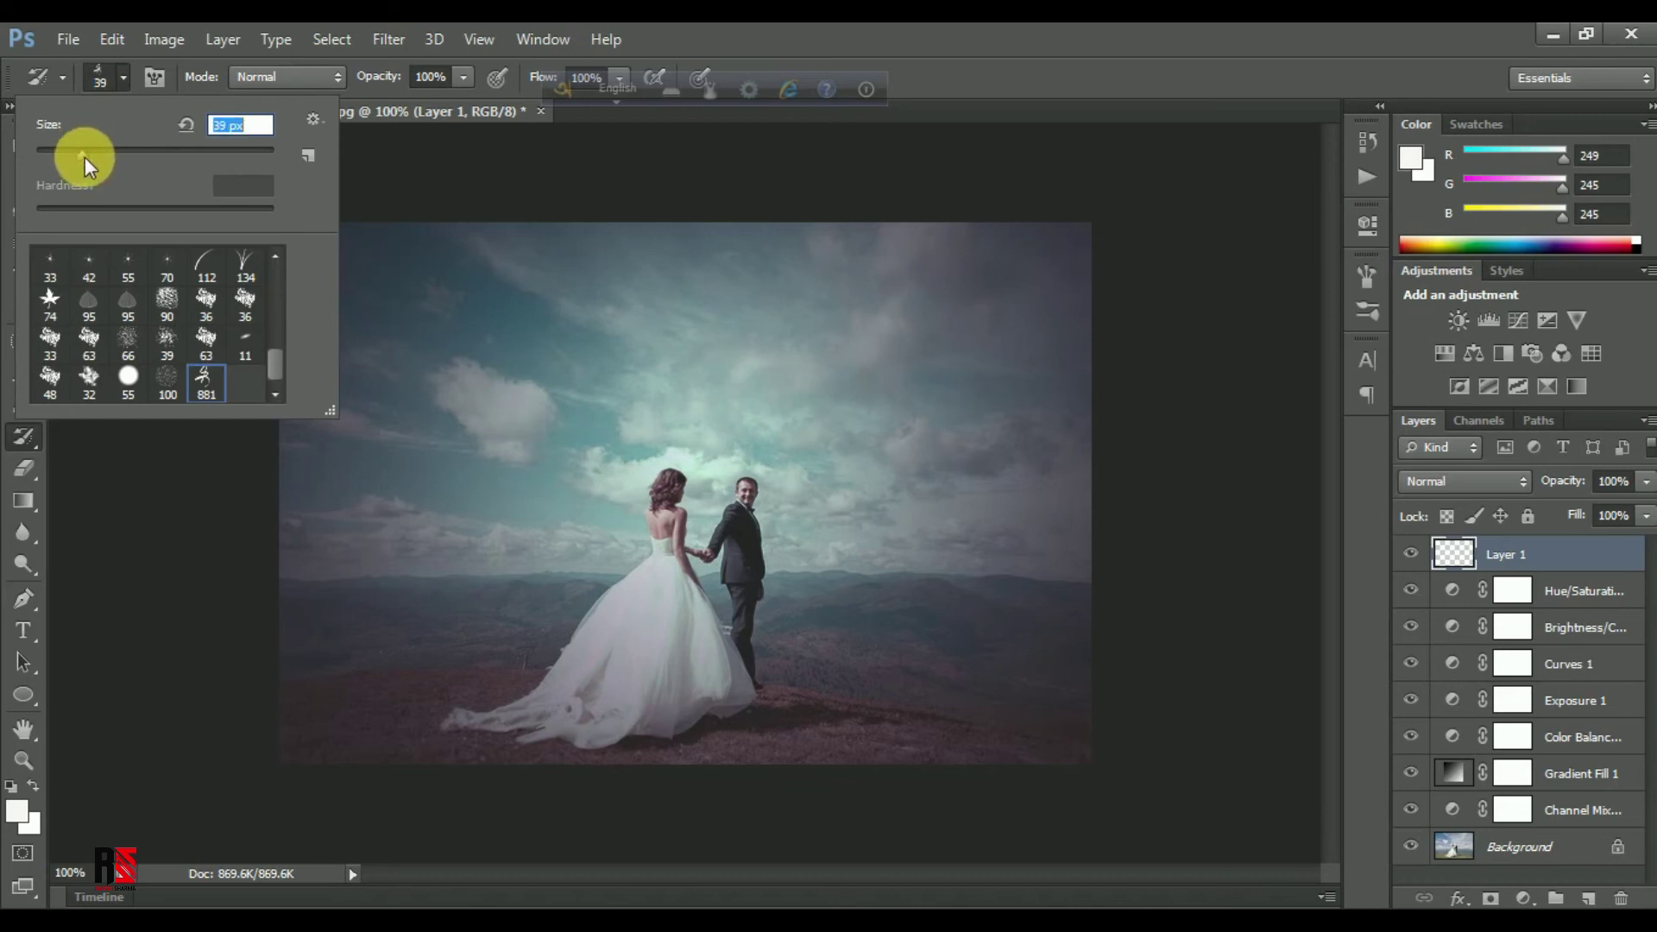
pyautogui.click(1048, 725)
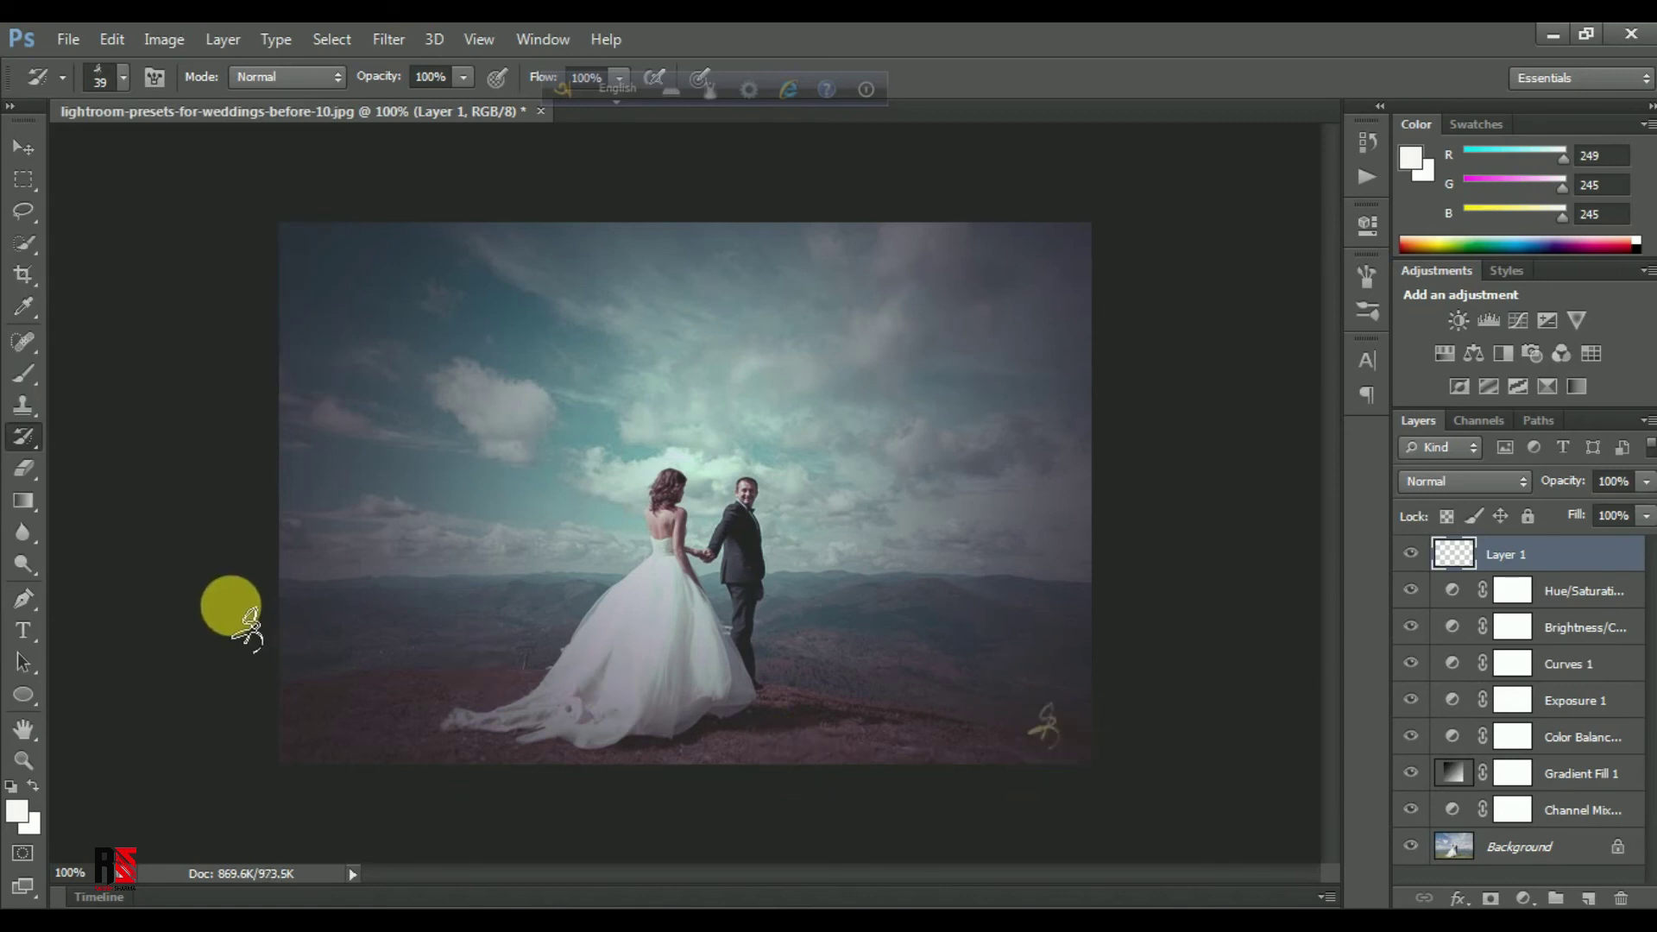
pyautogui.click(31, 145)
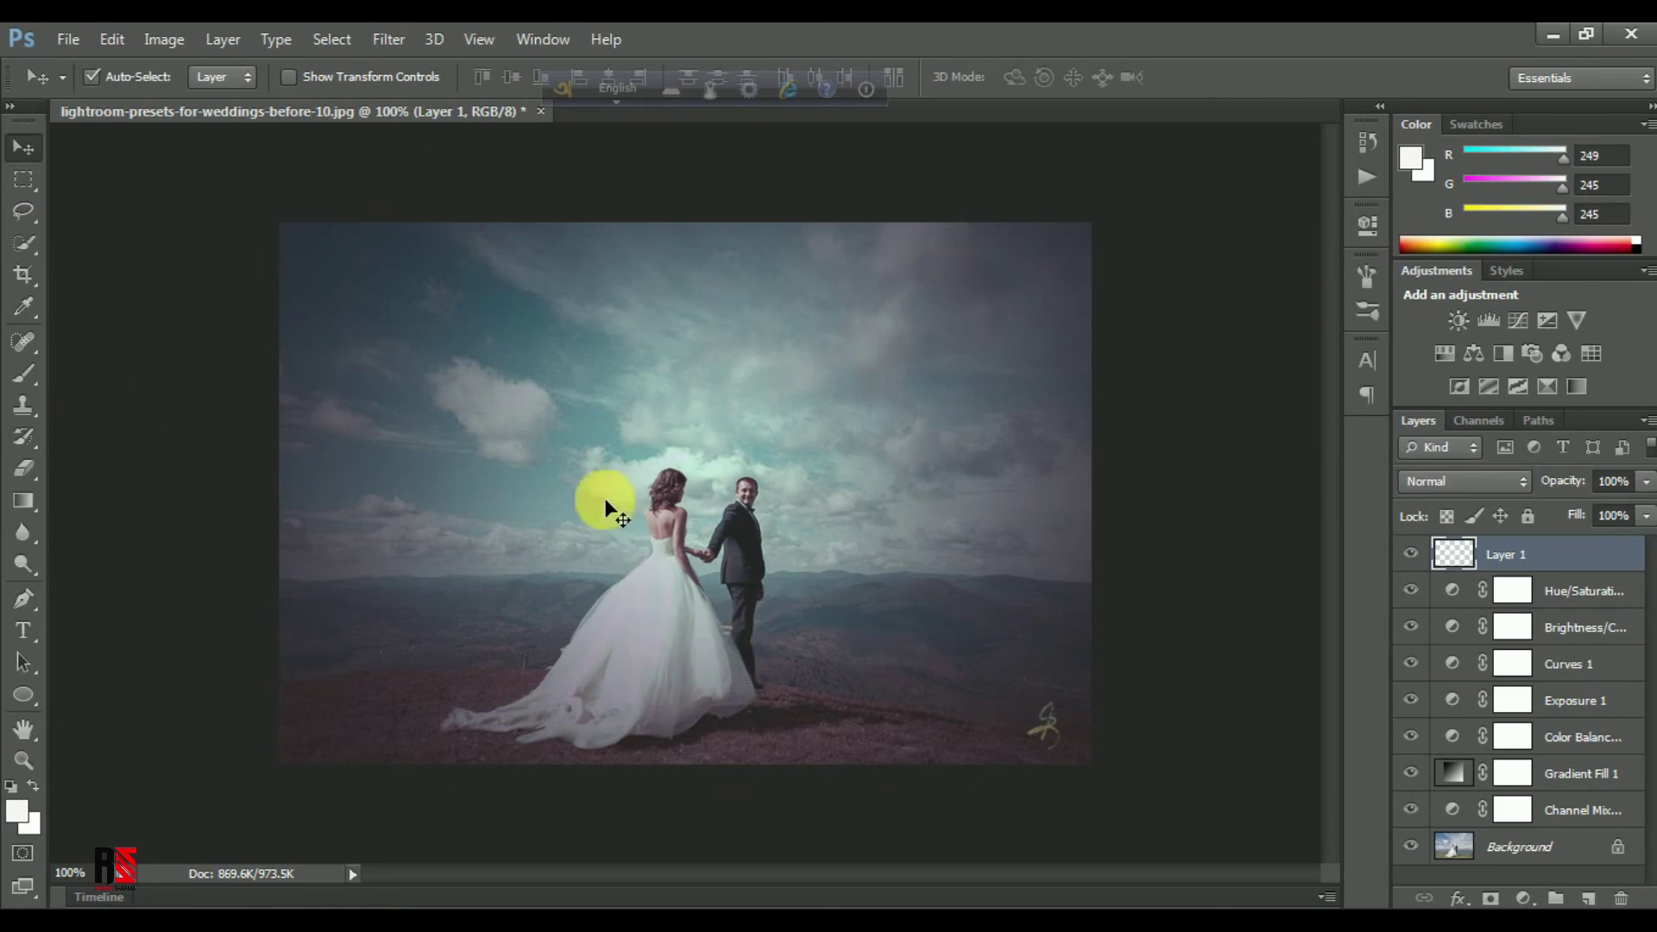